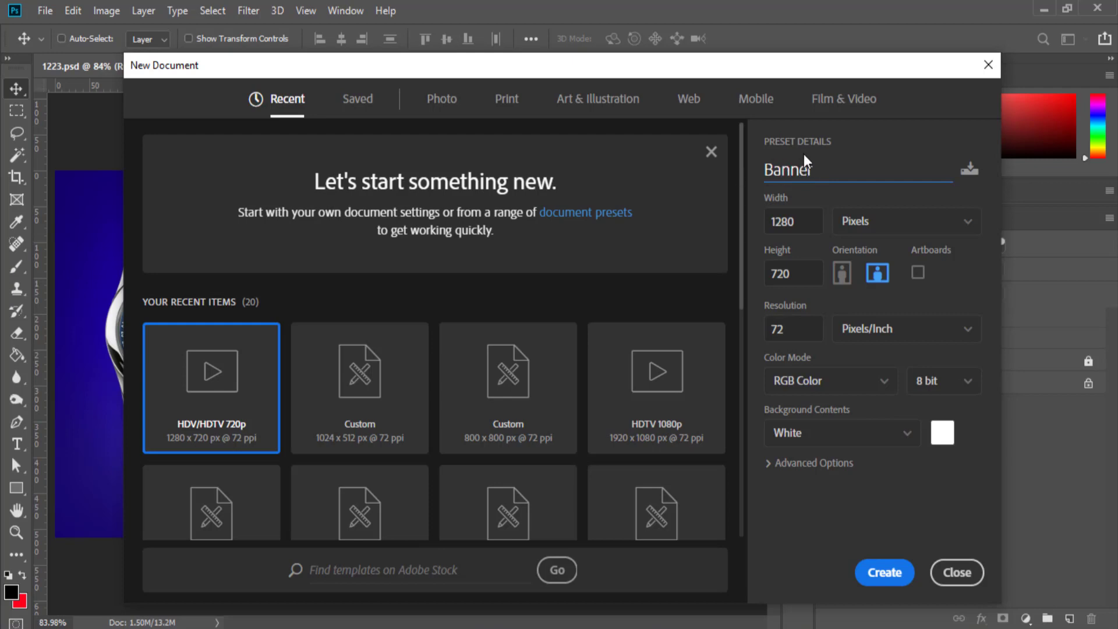
Create a new document named Banner Design, 1024 pixels wide and 512 pixels high
text(Design)
double_click(776, 222)
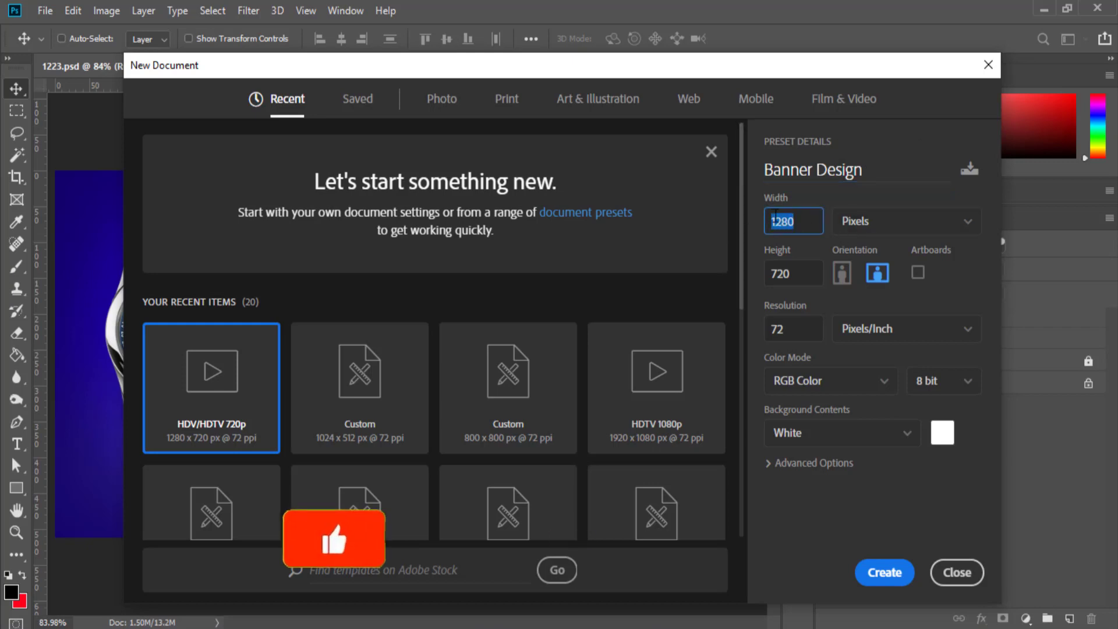
text(1024)
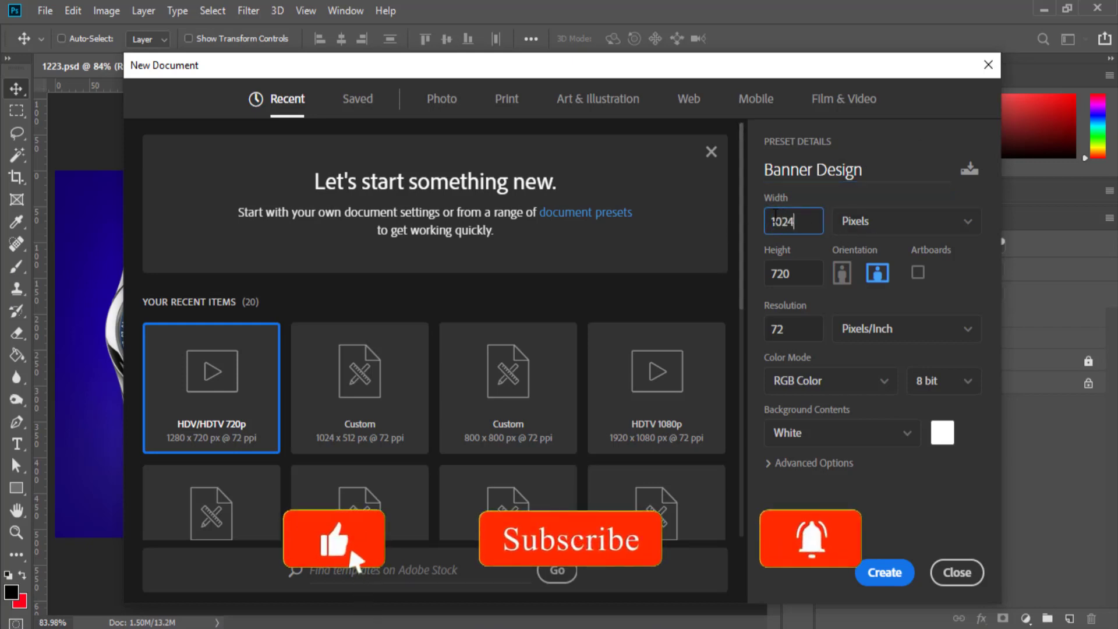
double_click(777, 272)
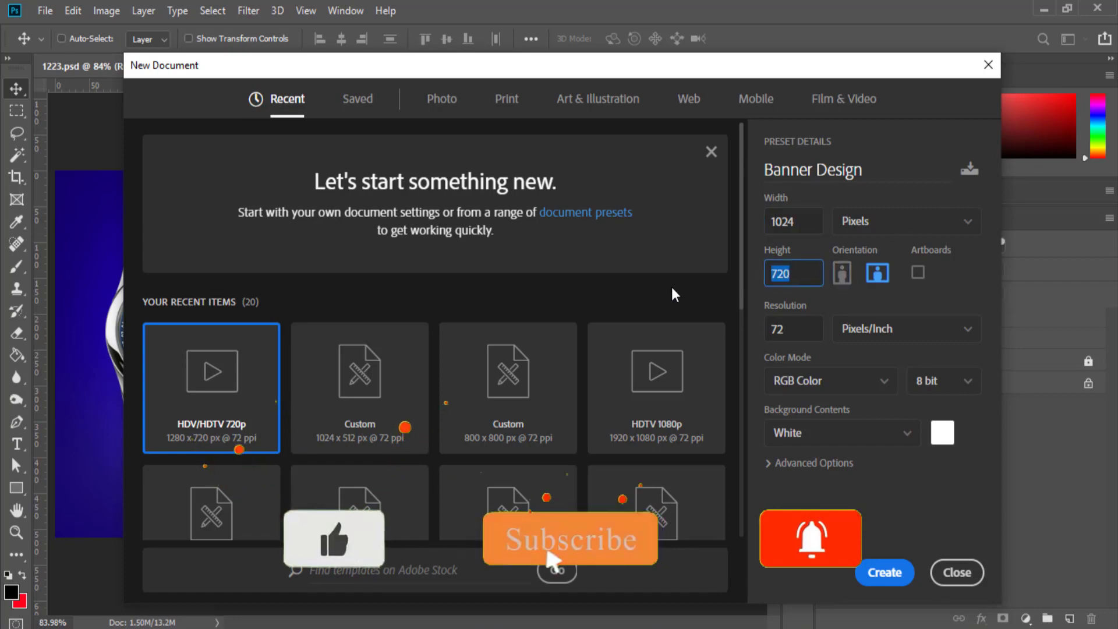
text(512)
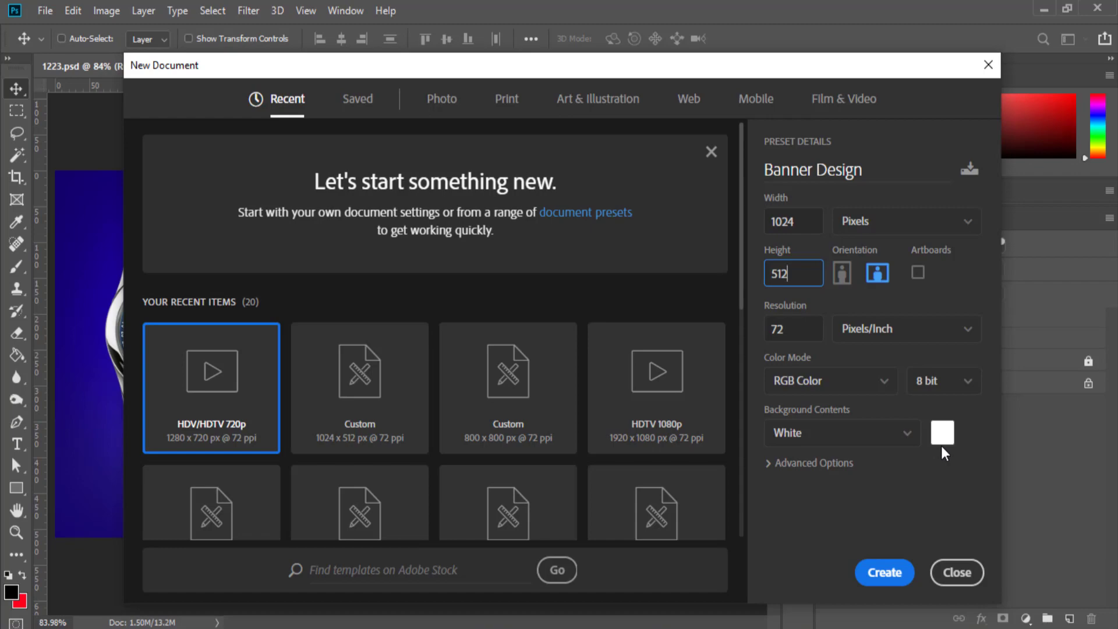
click(884, 573)
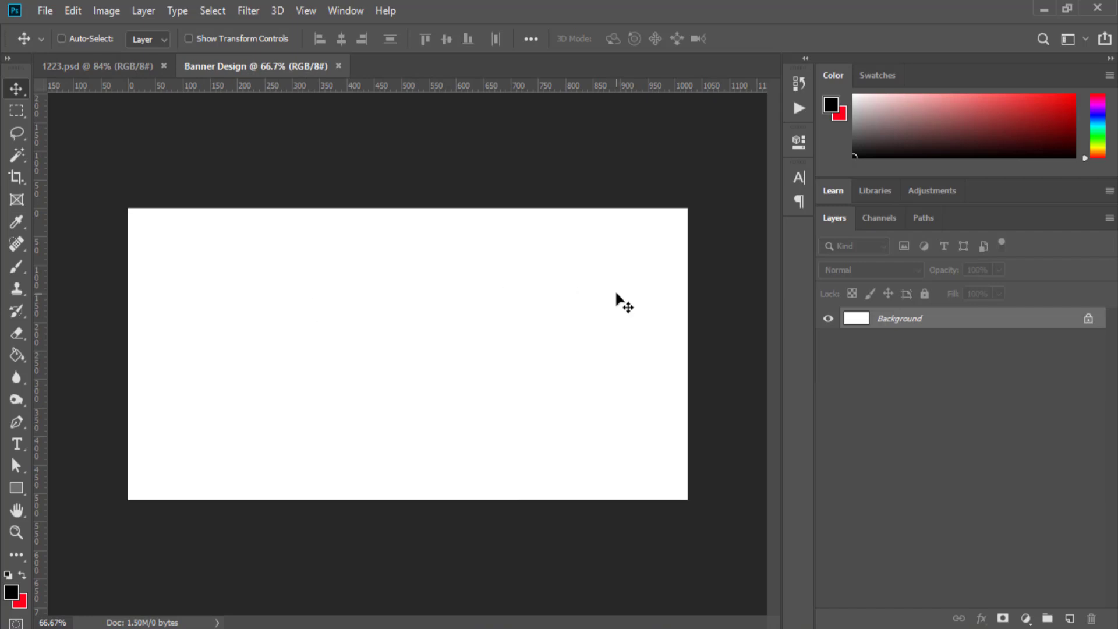
key(ctrl+0)
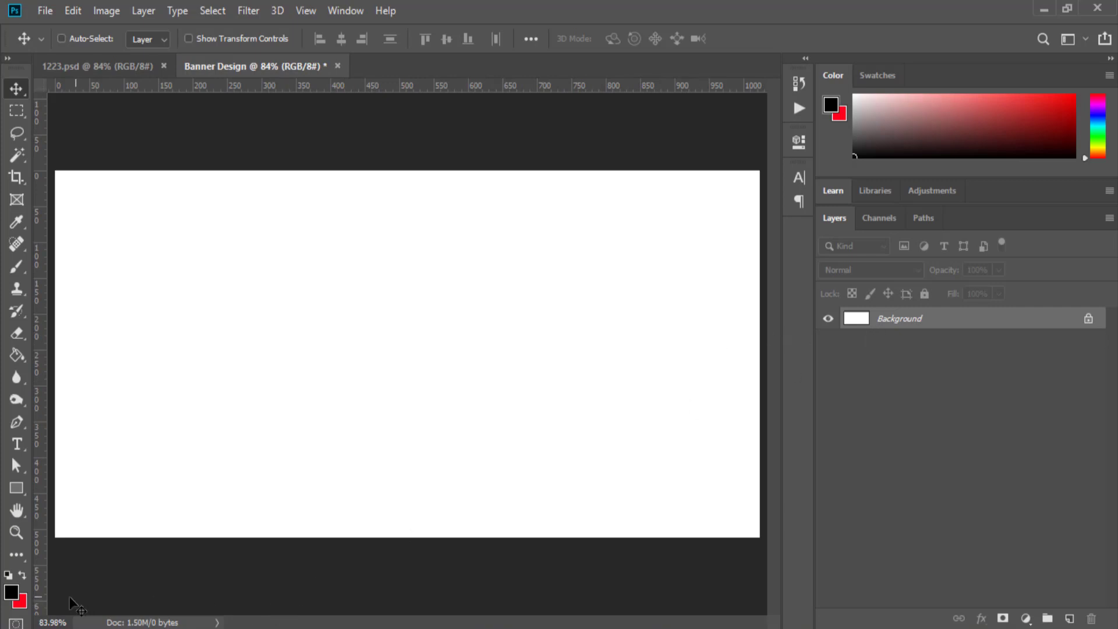
Set the foreground color to #14006e and fill the background layer with it using the Paint Bucket
click(11, 593)
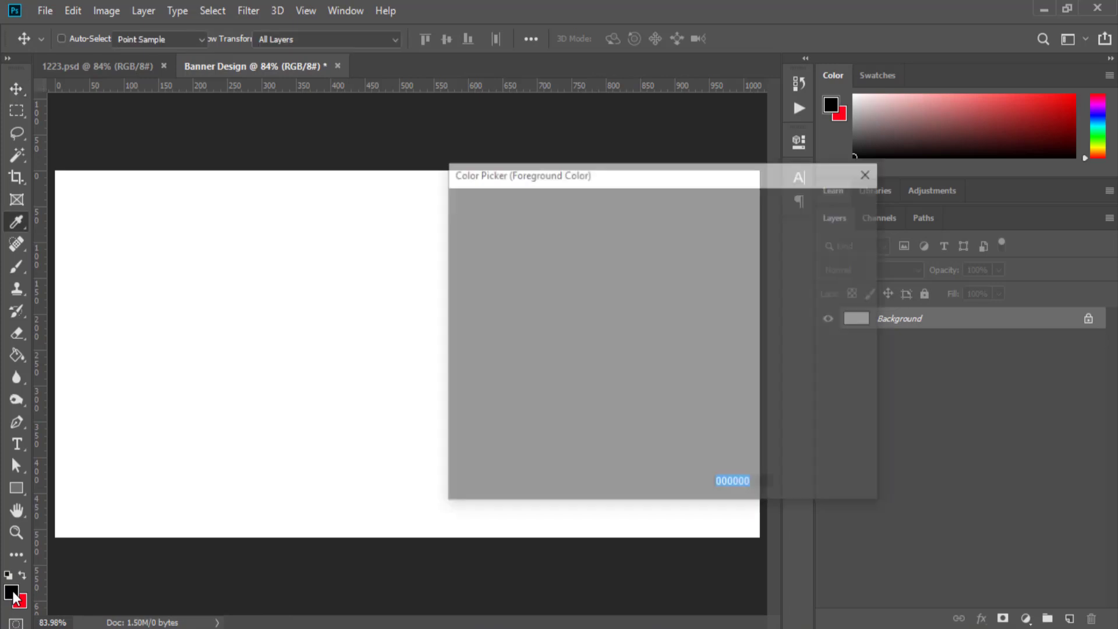
click(762, 484)
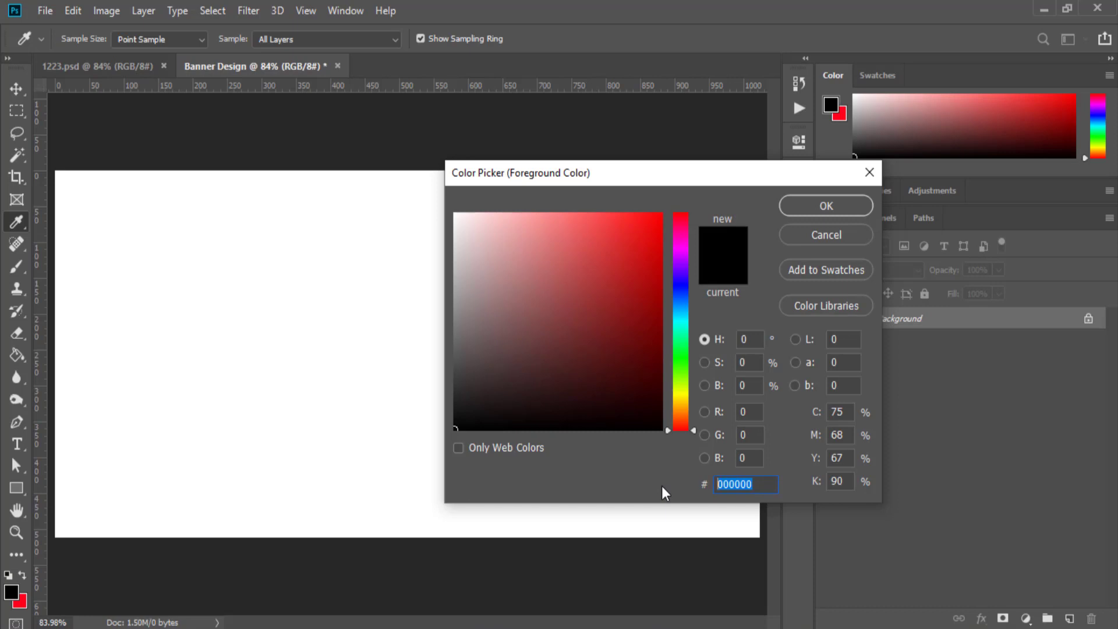
text(1400)
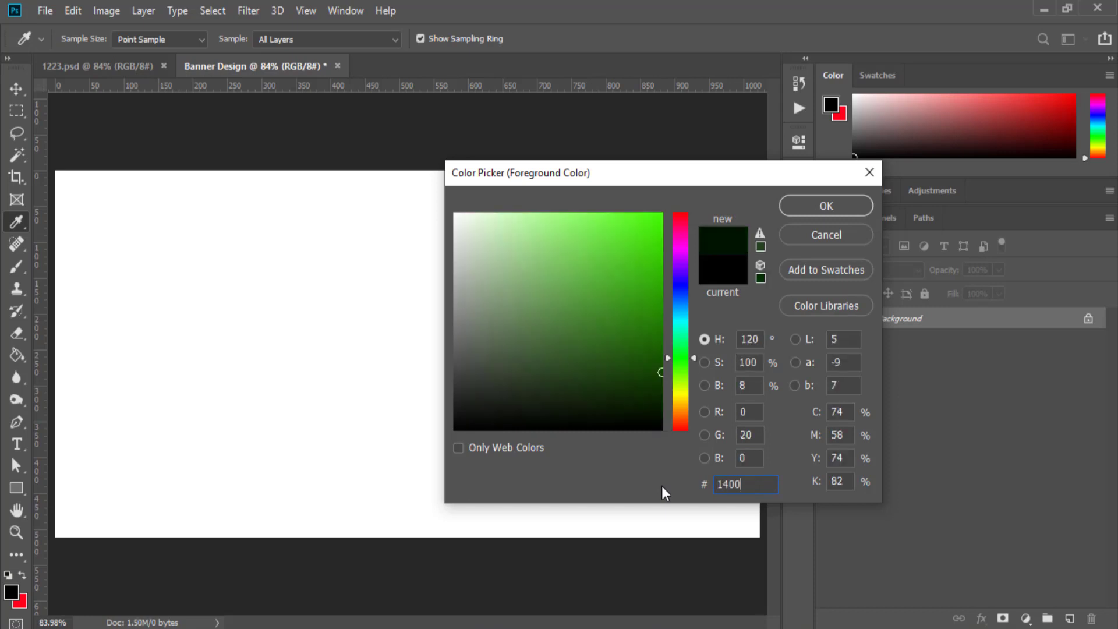
text(6e)
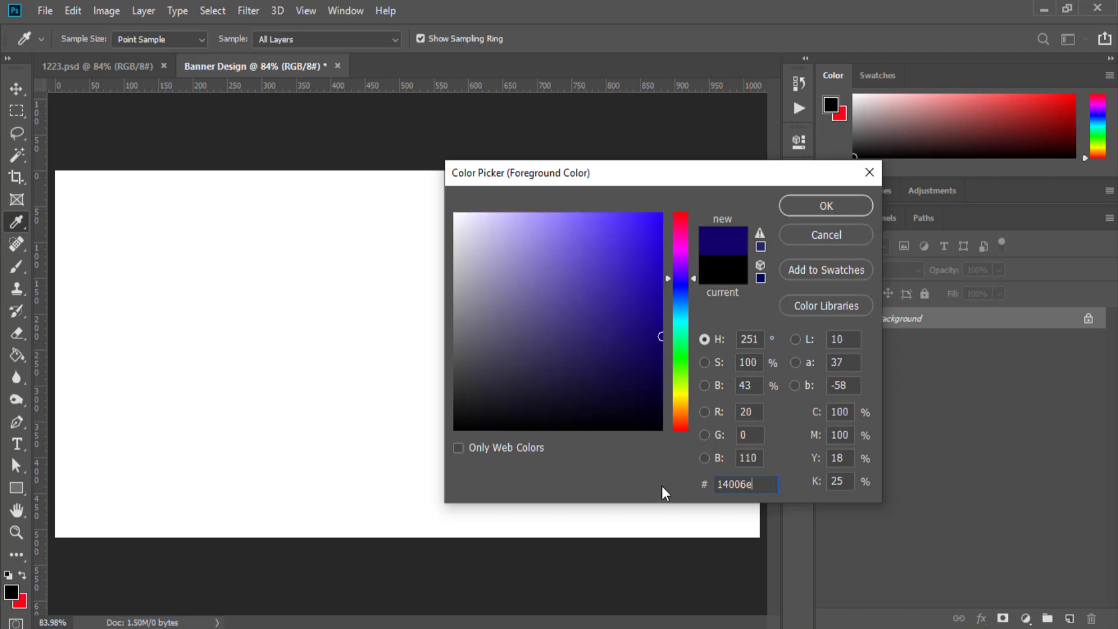
click(812, 205)
key(v)
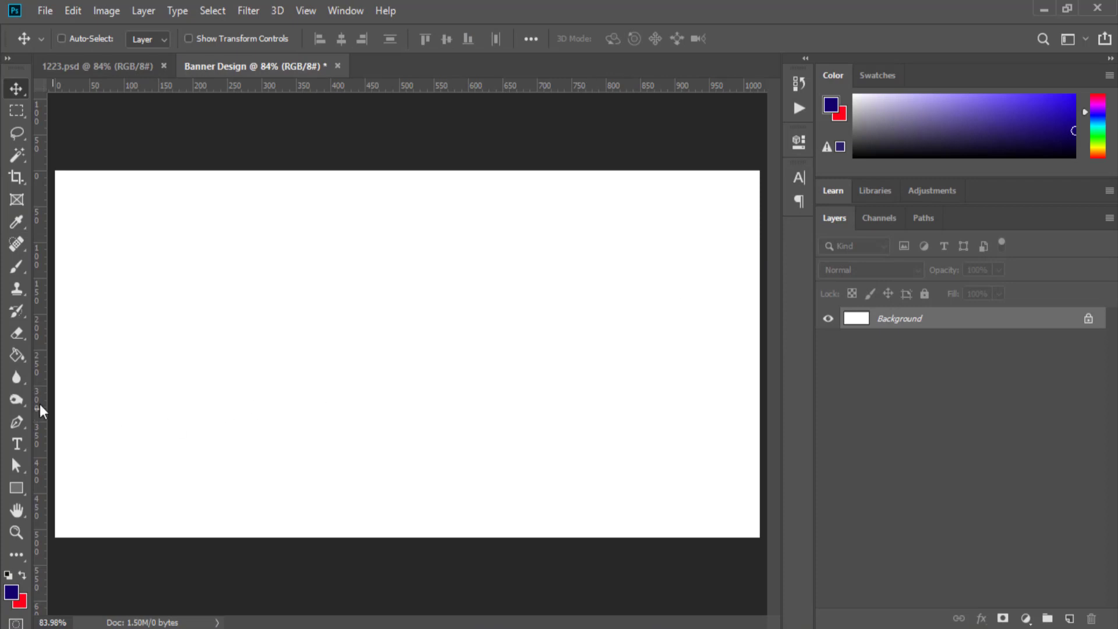
click(17, 353)
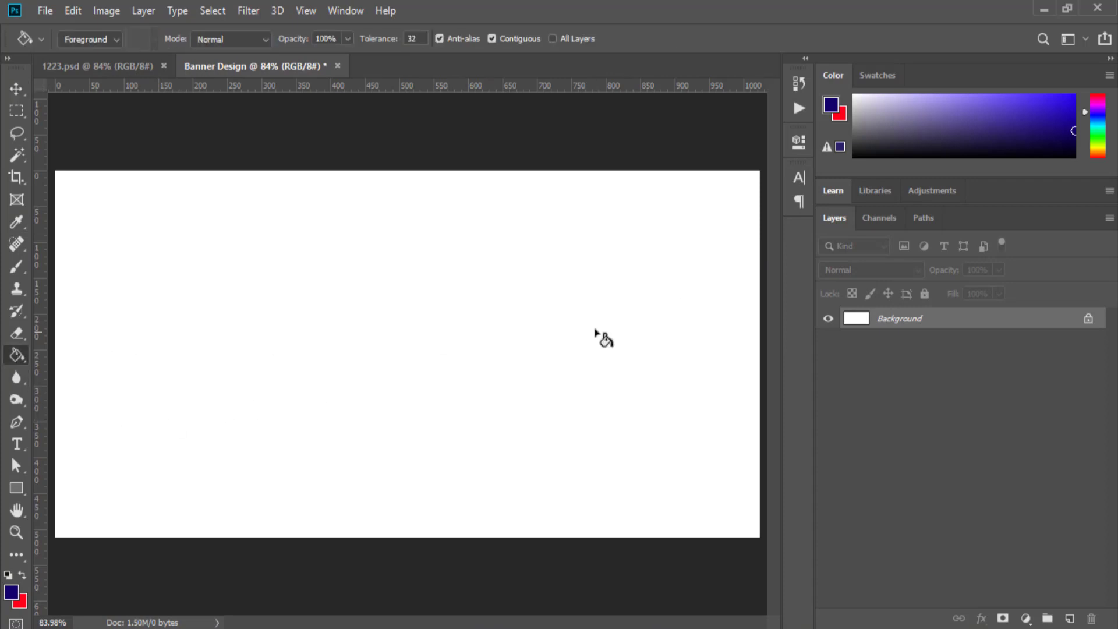
click(364, 351)
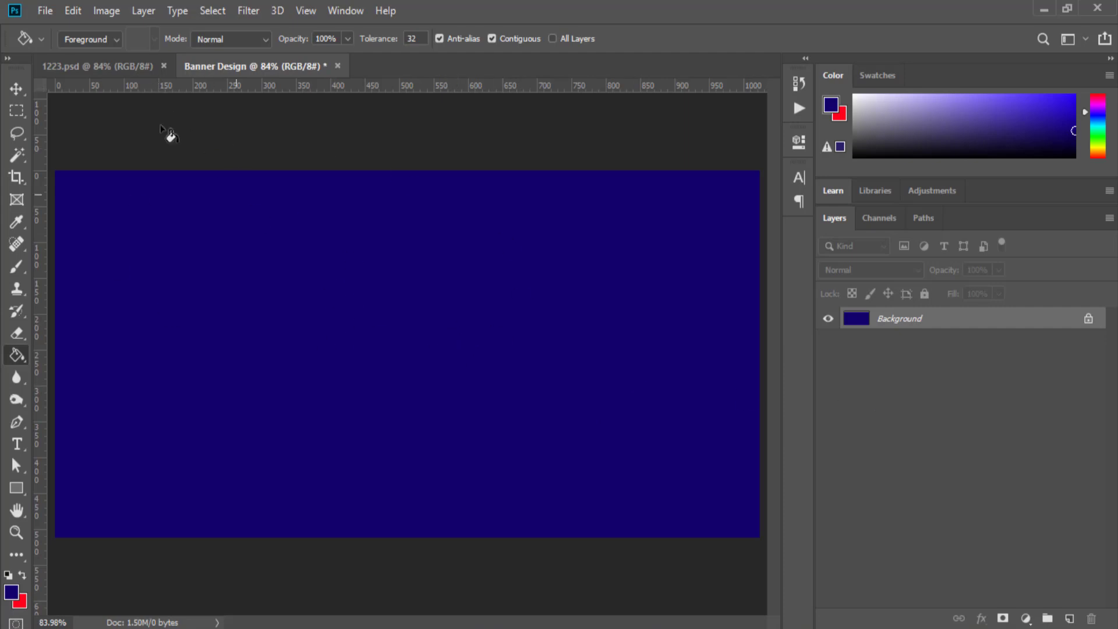
Open the first kisspng-calatrava-patek-philippe watch PNG in Downloads and move the watch into the Banner Design document
click(45, 13)
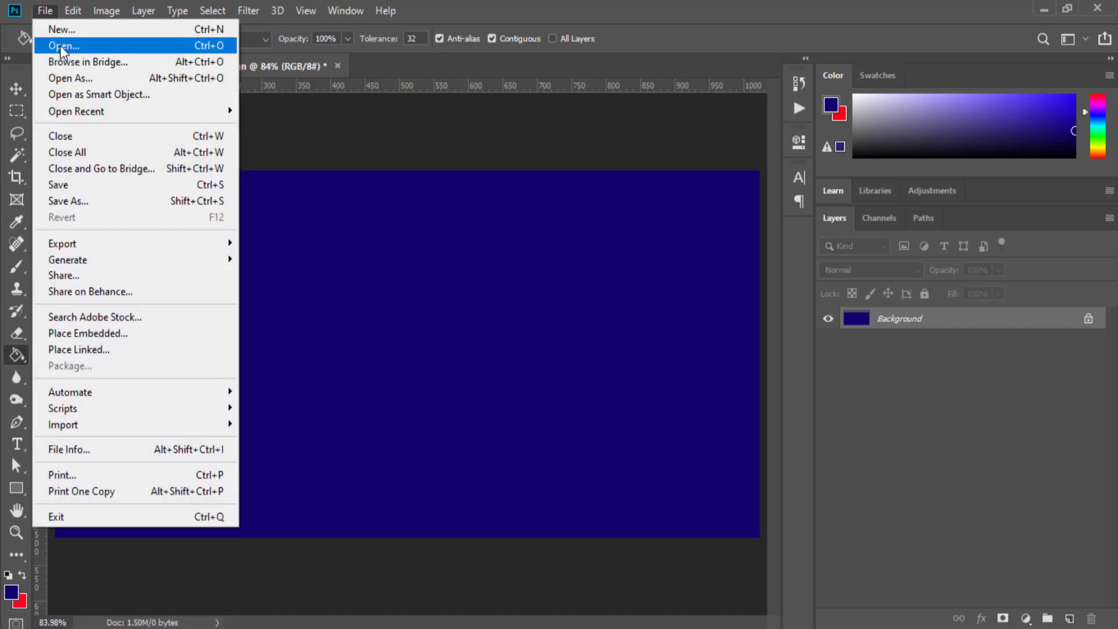
click(61, 45)
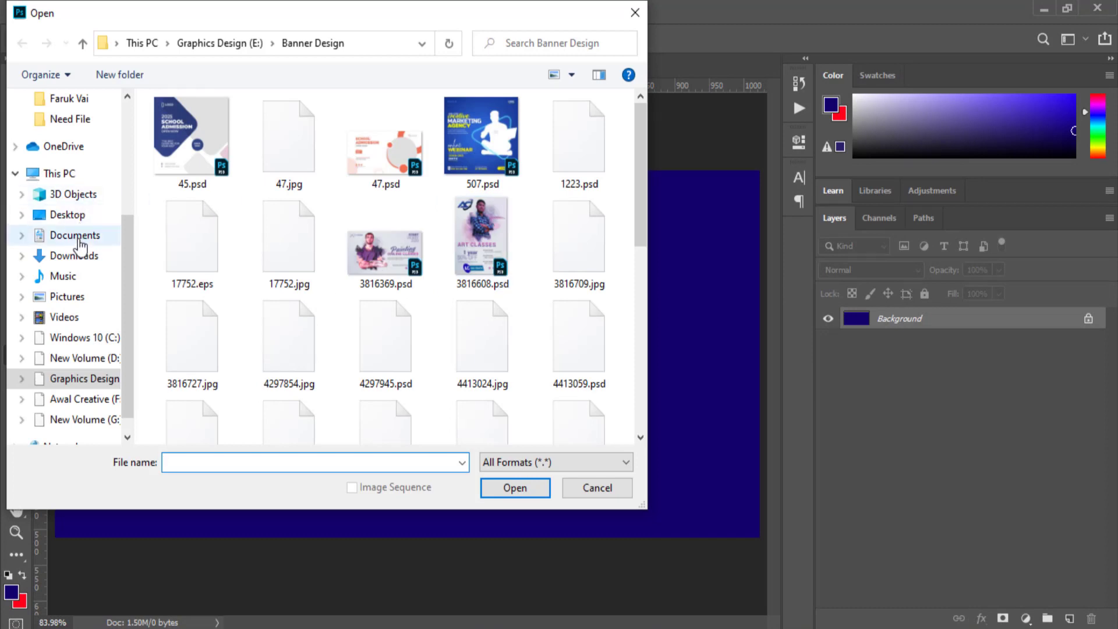
click(74, 256)
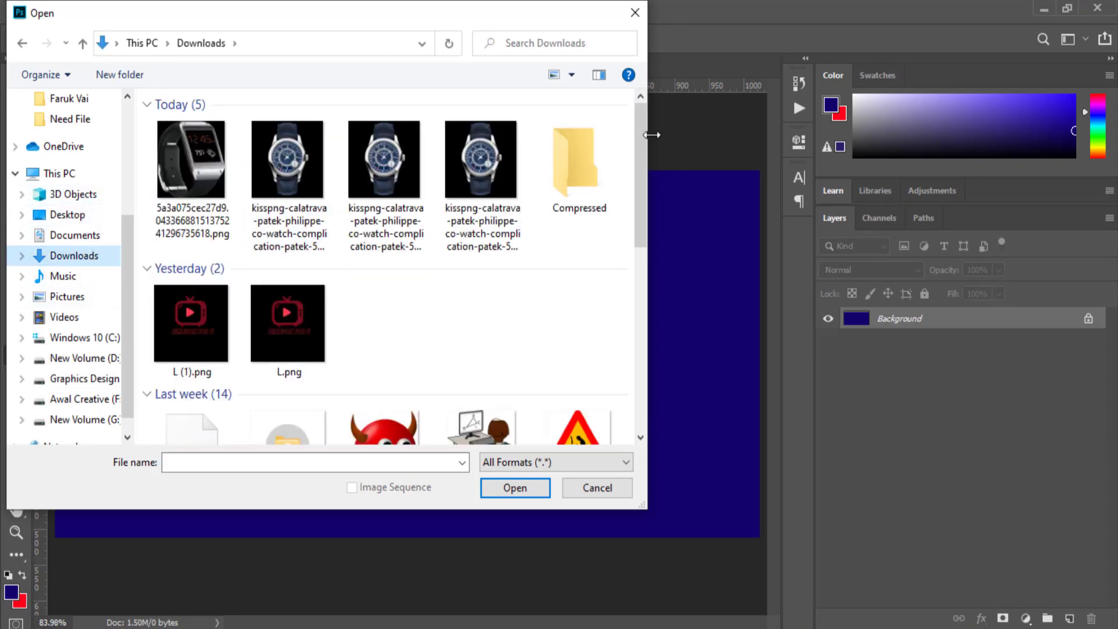
click(289, 146)
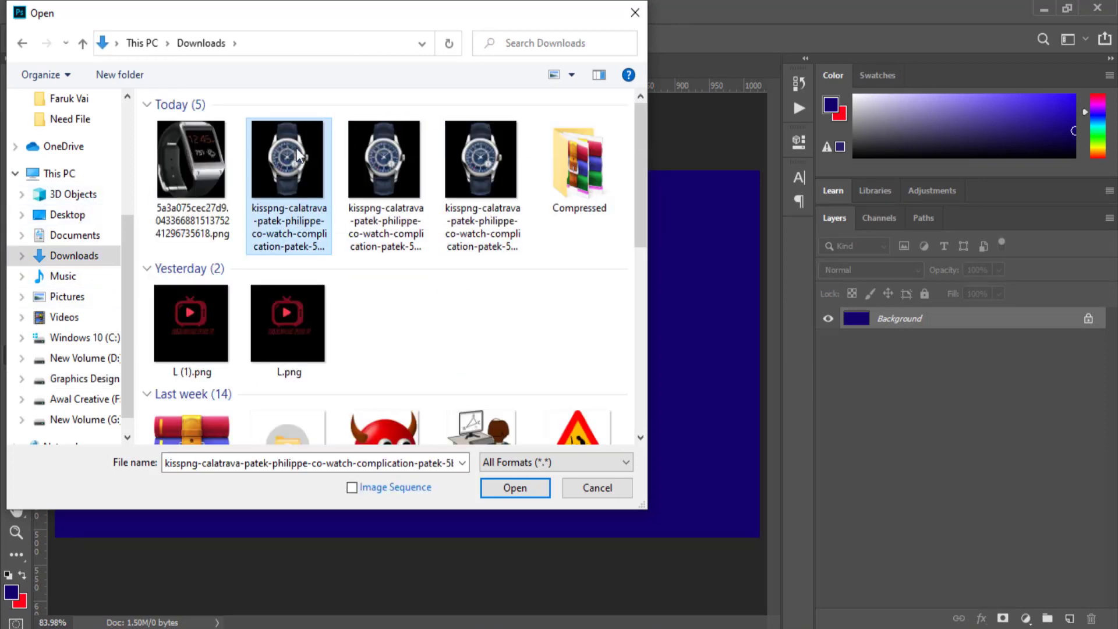
click(525, 486)
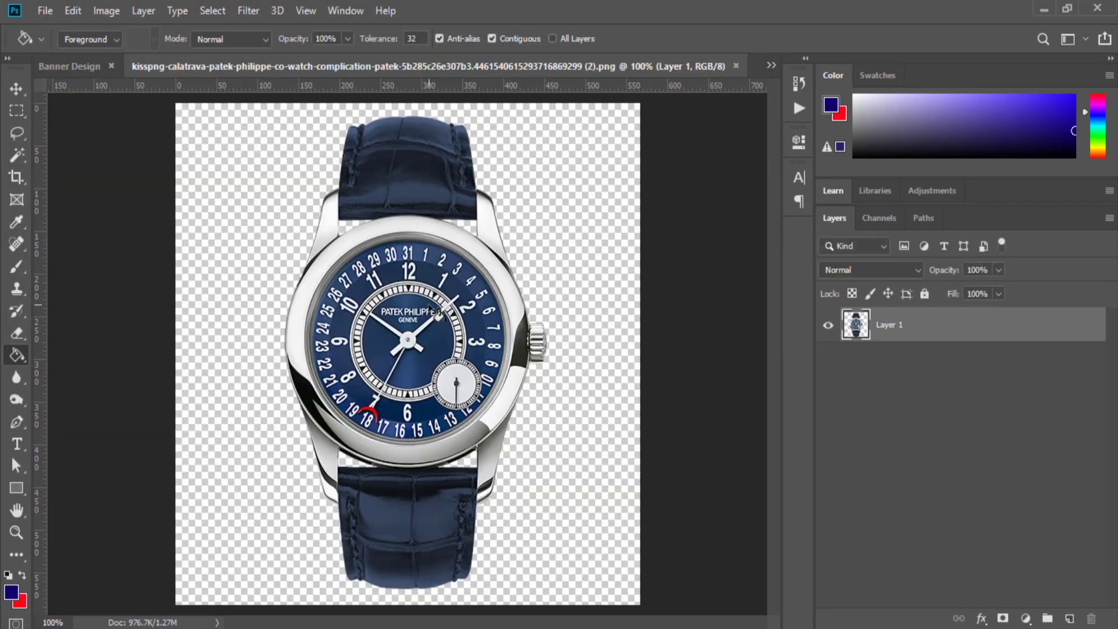
click(25, 86)
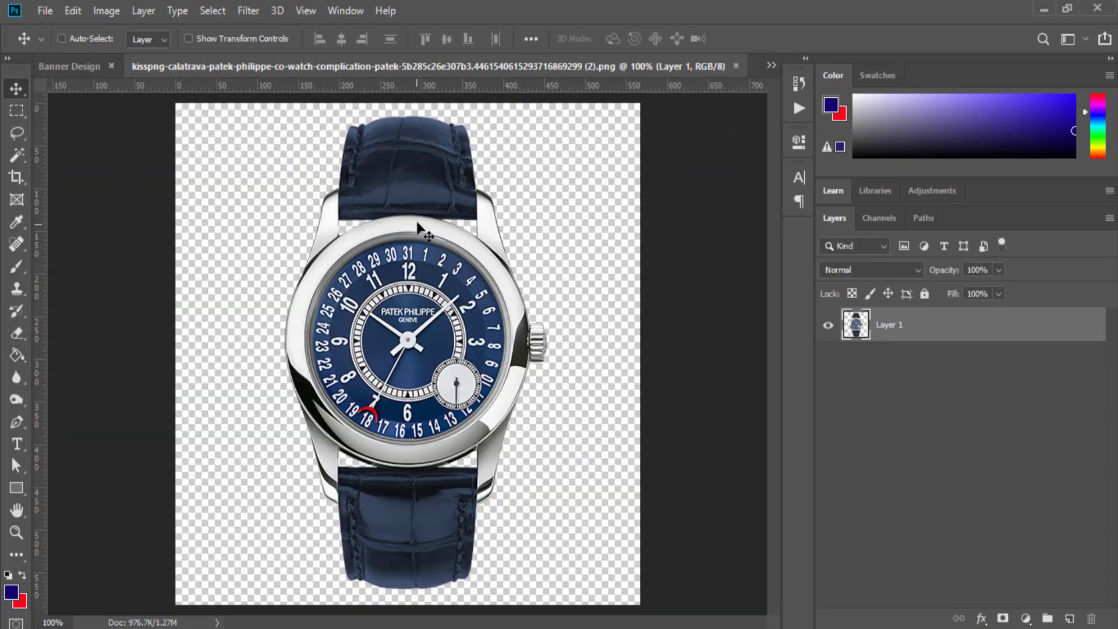
drag(417, 220, 269, 344)
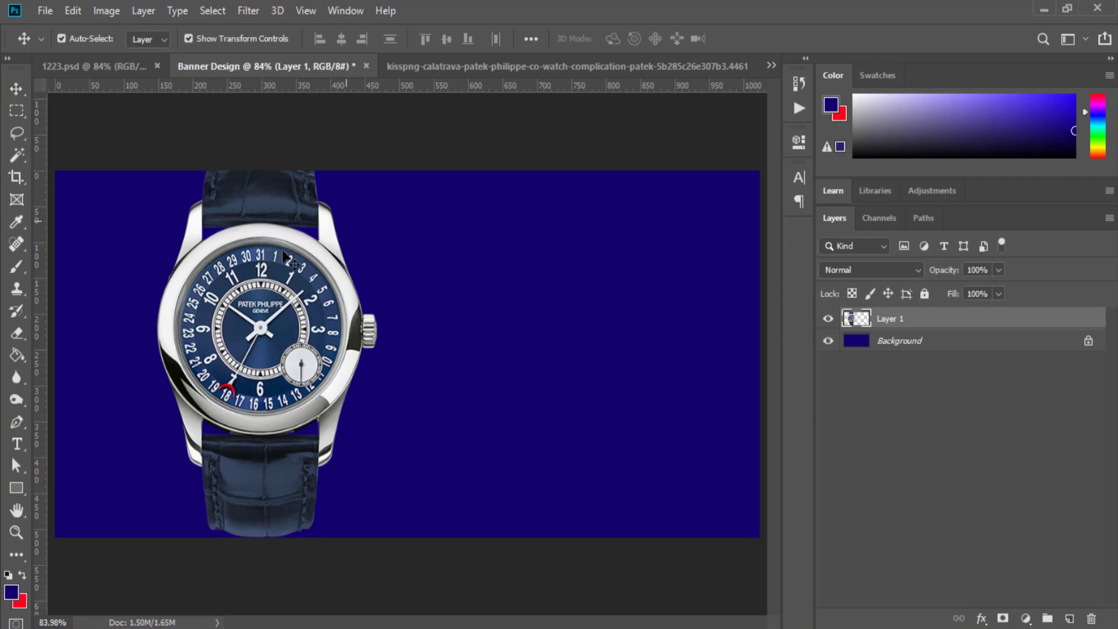
Scale the watch proportionally to about 53% and place it near the banner's left edge
key(ctrl+t)
drag(328, 275, 398, 307)
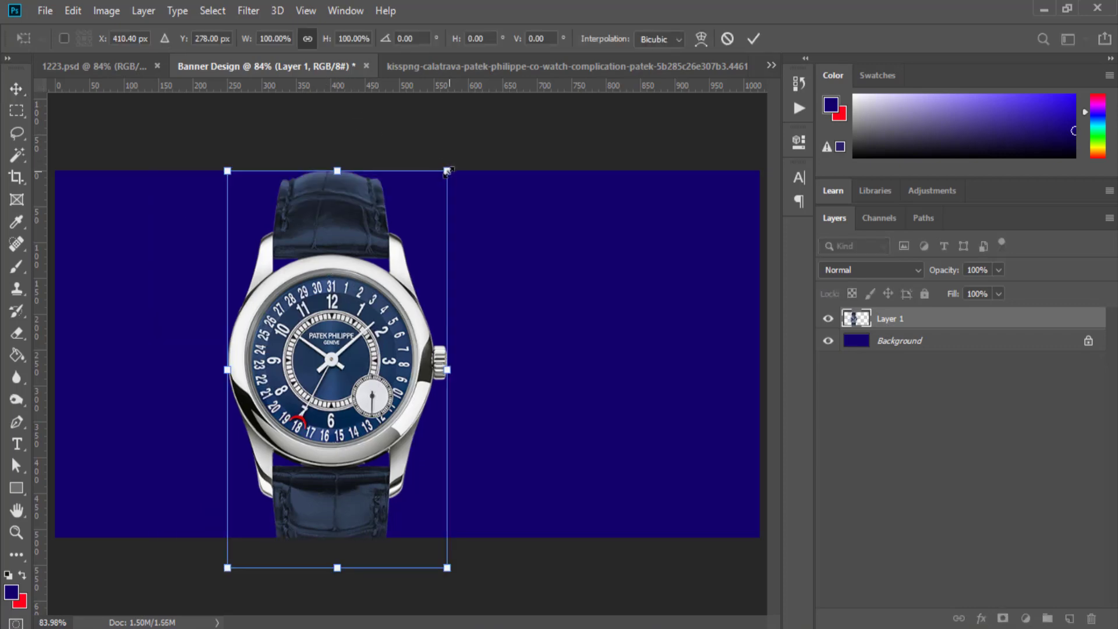
drag(447, 170, 344, 356)
drag(252, 393, 173, 308)
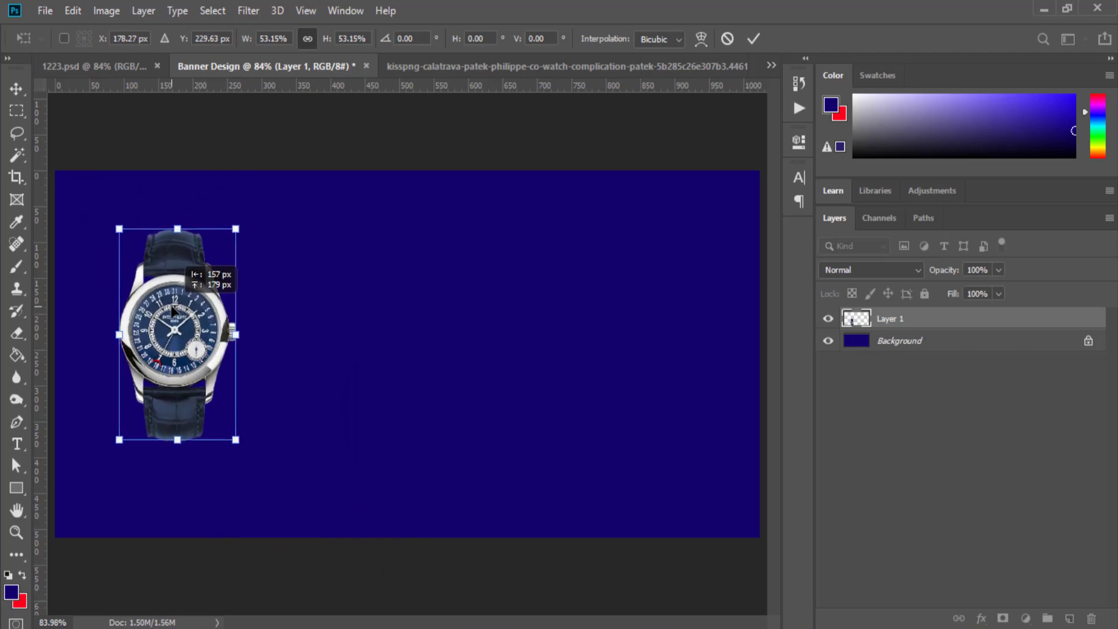
click(753, 38)
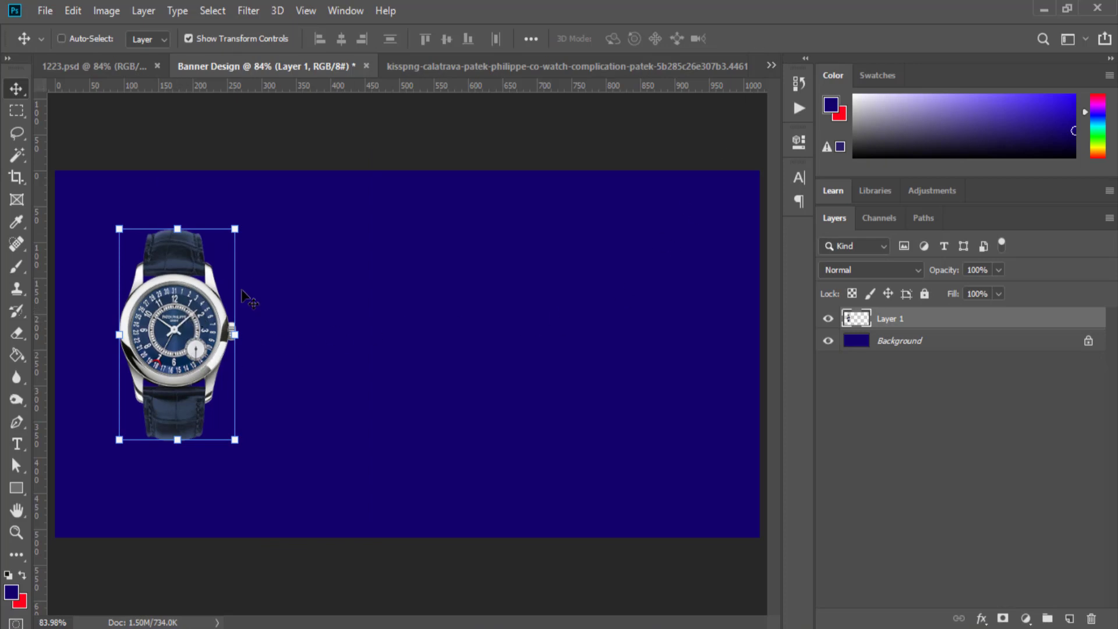
Duplicate the watch layer and place the copy directly below the original watch
drag(946, 330, 1070, 618)
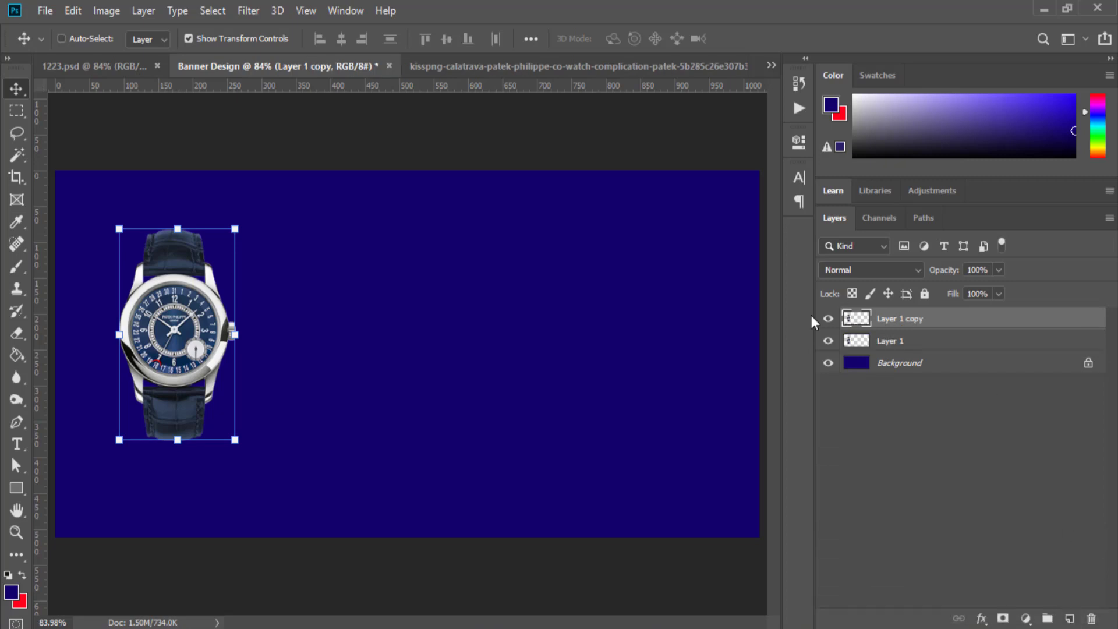
drag(182, 267, 180, 482)
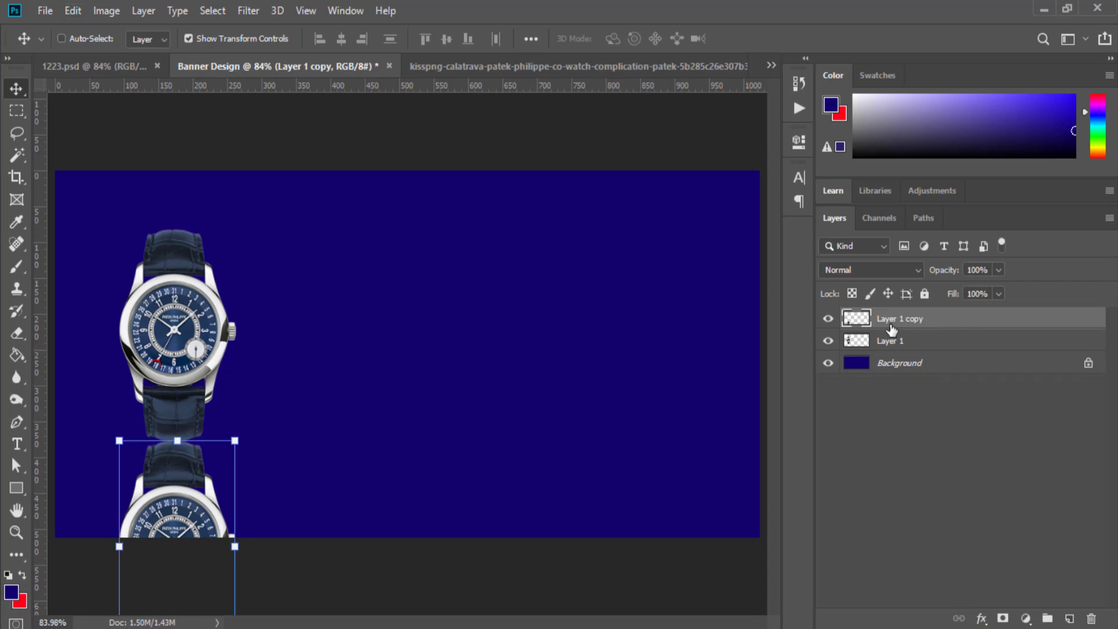
Scale both watch layers together to about 117% and shift them about 25 px right and 6 px down
key(ctrl)
ctrl+click(903, 348)
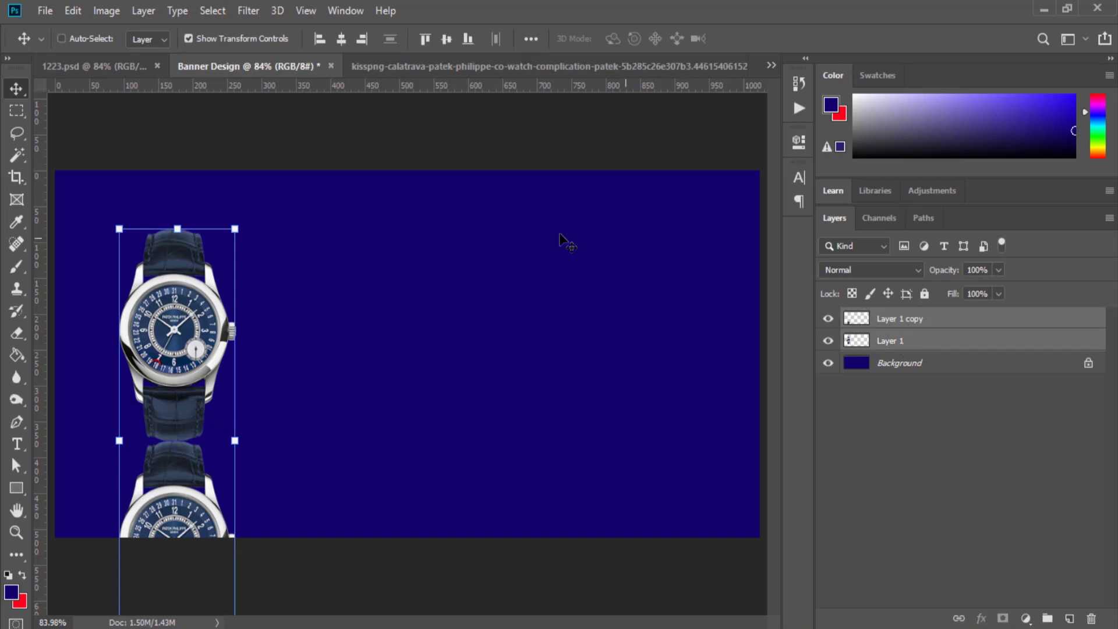
drag(235, 227, 248, 185)
drag(198, 248, 196, 287)
drag(245, 227, 262, 205)
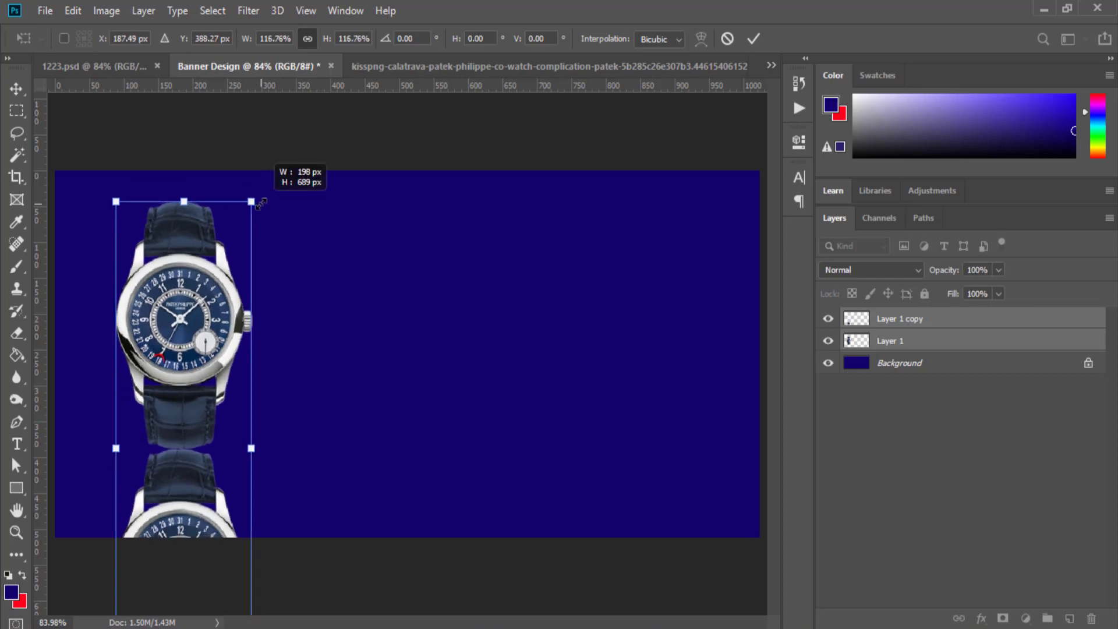
mouse_move(190, 289)
mouse_down()
mouse_move(216, 285)
mouse_move(209, 293)
mouse_up()
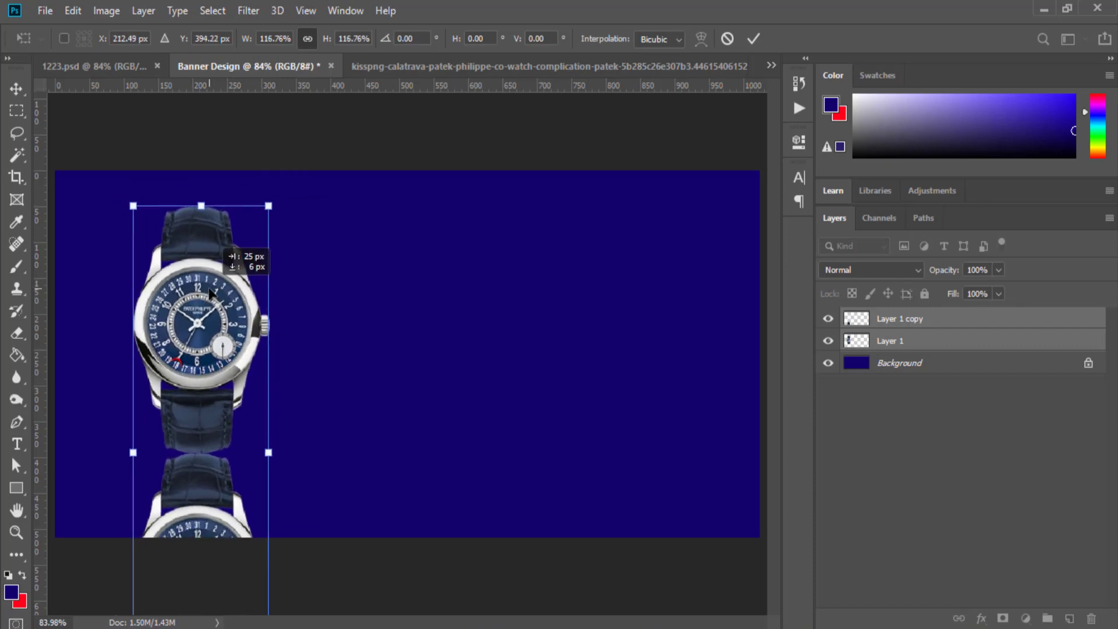
click(753, 39)
Add a layer mask to the lower watch copy only
click(939, 480)
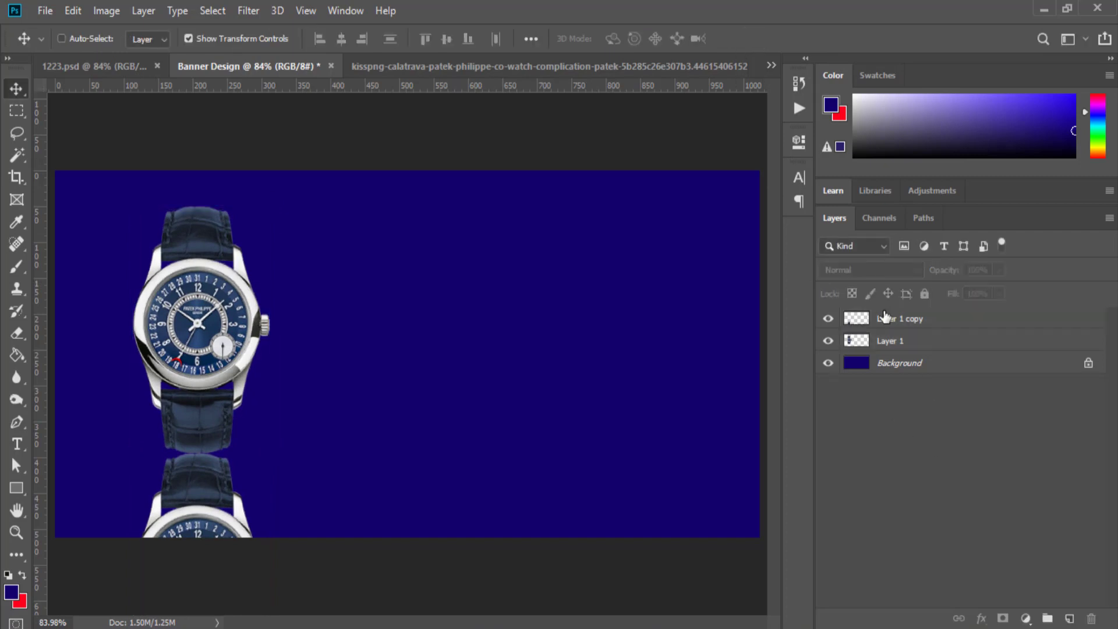
click(883, 320)
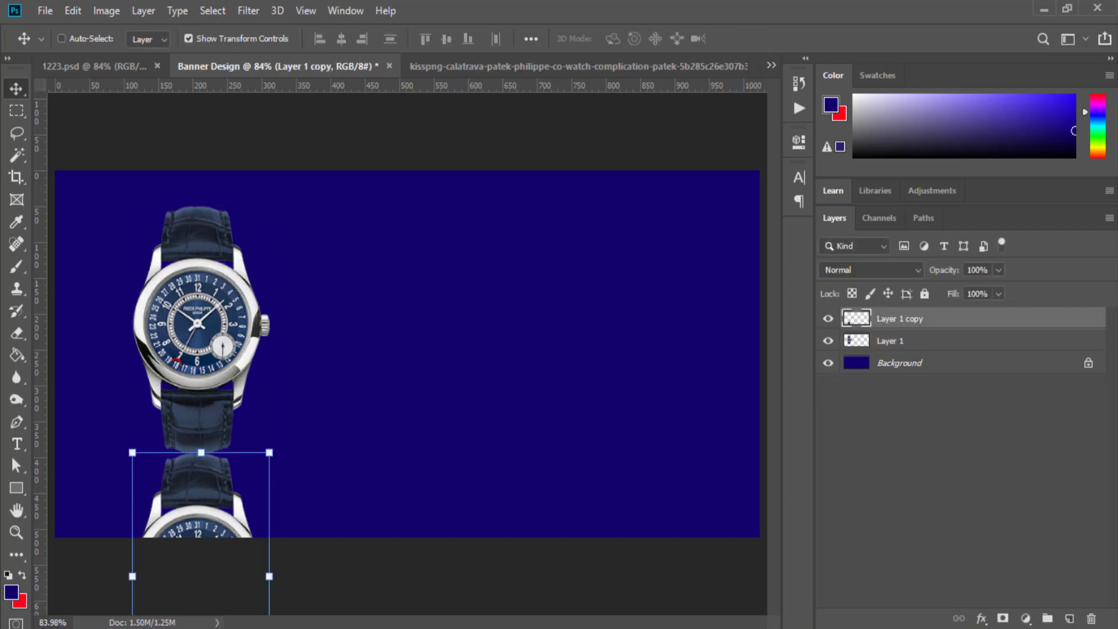
click(1002, 618)
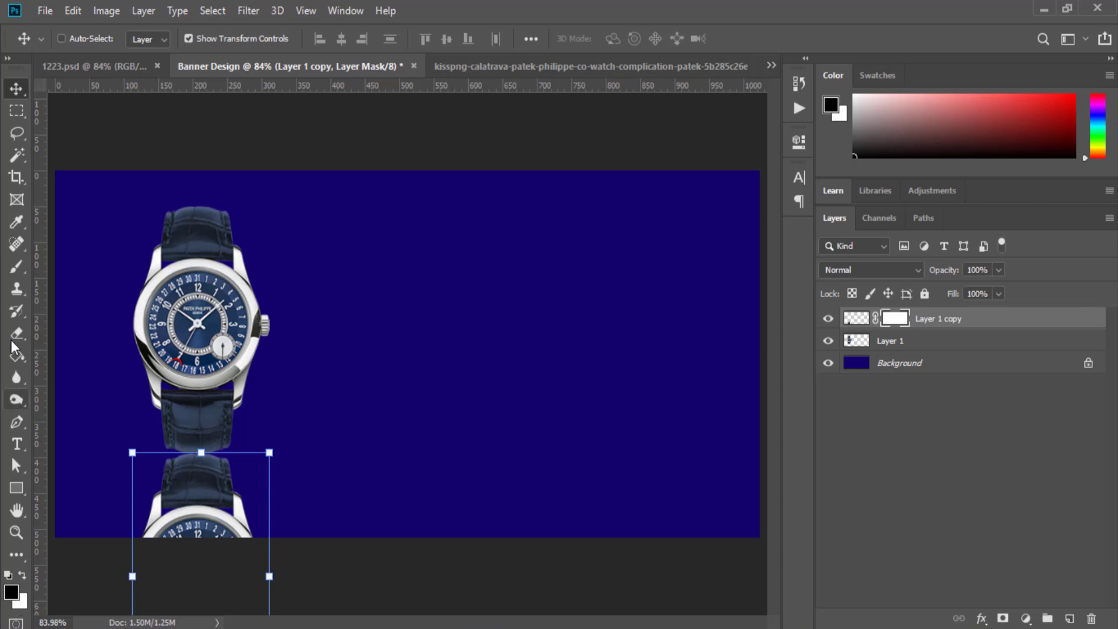
Brush black at 9% opacity with a 175 px soft brush on the mask over the watch copy's lower part
click(17, 265)
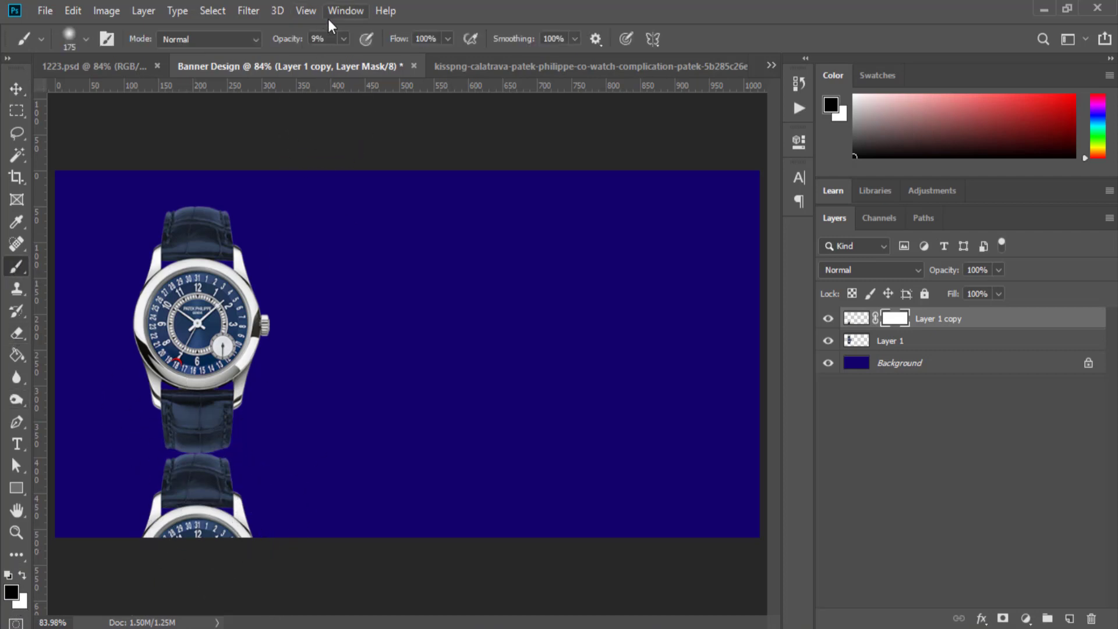
click(343, 39)
click(457, 2)
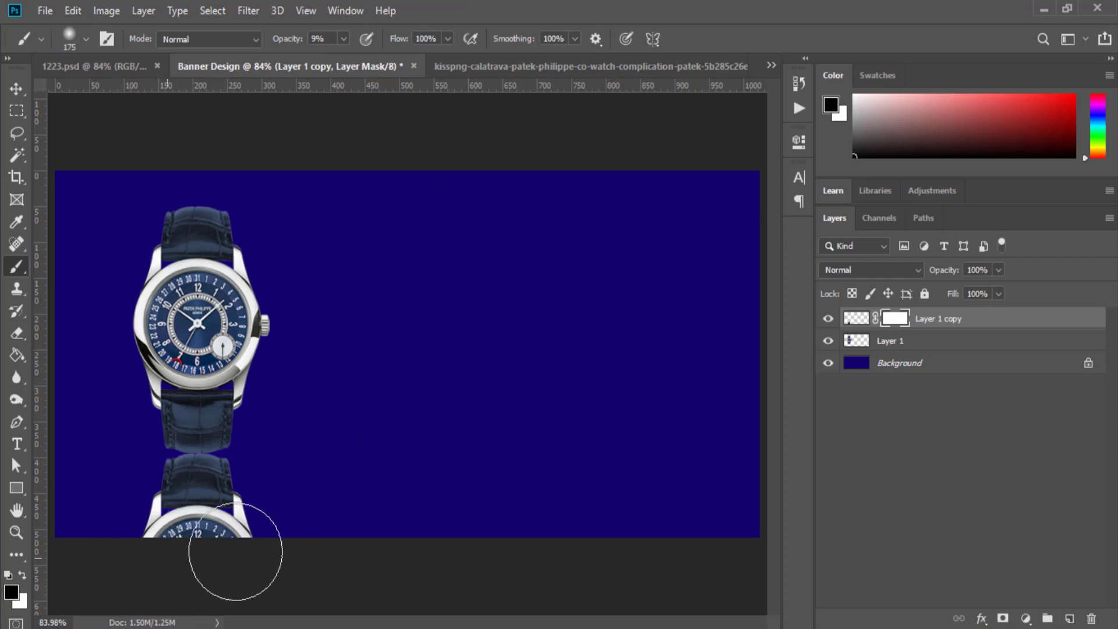
mouse_move(209, 545)
mouse_down()
mouse_move(167, 537)
mouse_move(227, 529)
mouse_up()
Fade the watch copy further into a reflection by painting its mask at 14% opacity, varying the brush size between 90 and 200 px
key(bracketleft)
key(bracketleft)
key(bracketleft)
key(bracketleft)
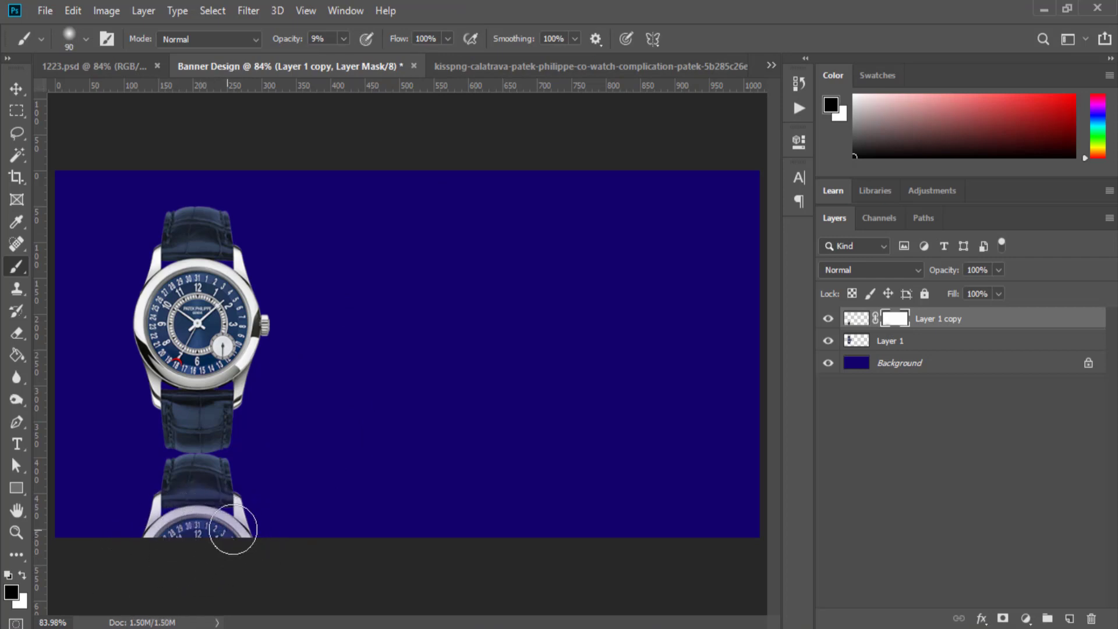
key(1)
key(4)
mouse_move(224, 521)
mouse_down()
mouse_move(160, 492)
mouse_move(236, 535)
mouse_move(147, 506)
mouse_move(195, 493)
mouse_move(232, 512)
mouse_move(134, 530)
mouse_move(255, 518)
mouse_up()
key(bracketright)
key(bracketright)
key(bracketright)
key(bracketright)
key(bracketright)
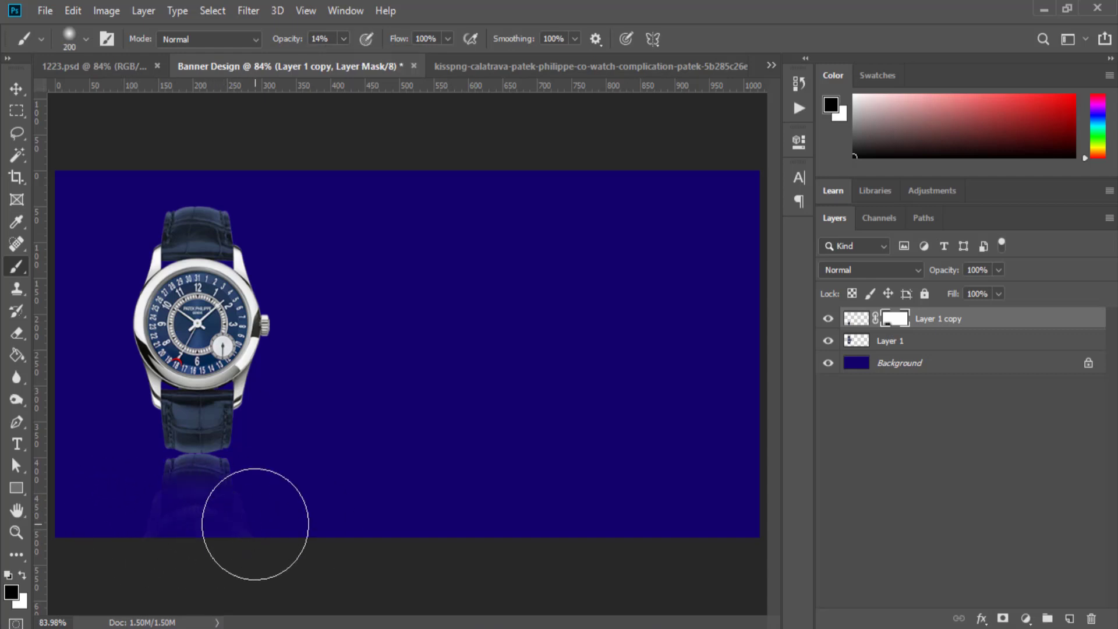
With no layer selected, draw a horizontal ellipse shape of about 313 x 85 px overlapping the watch's lower right side
click(915, 489)
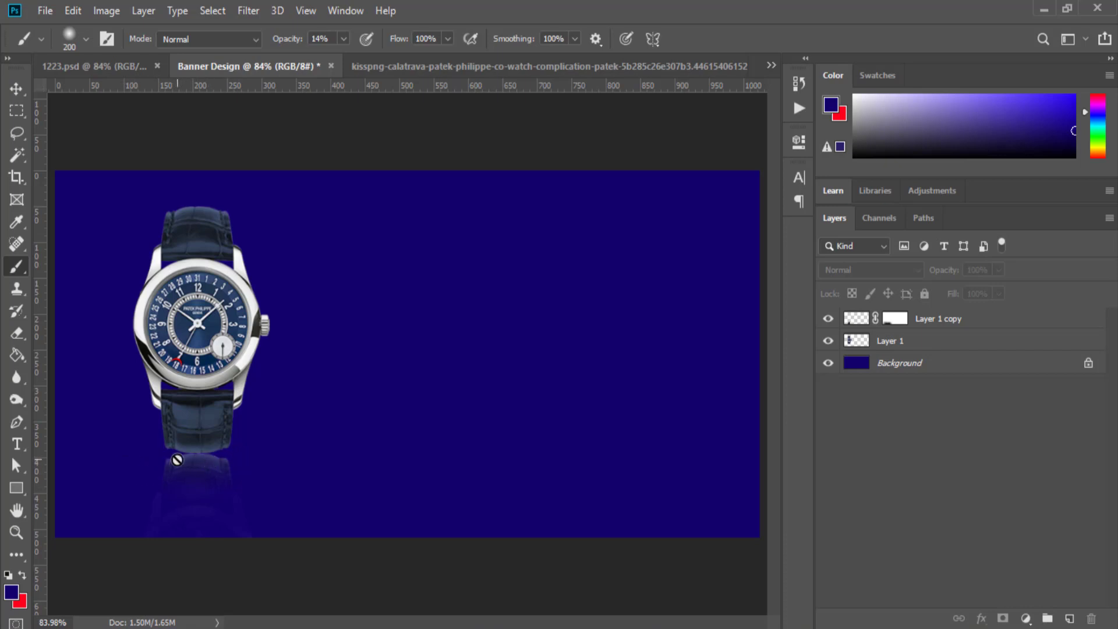
click(22, 487)
right_click(22, 490)
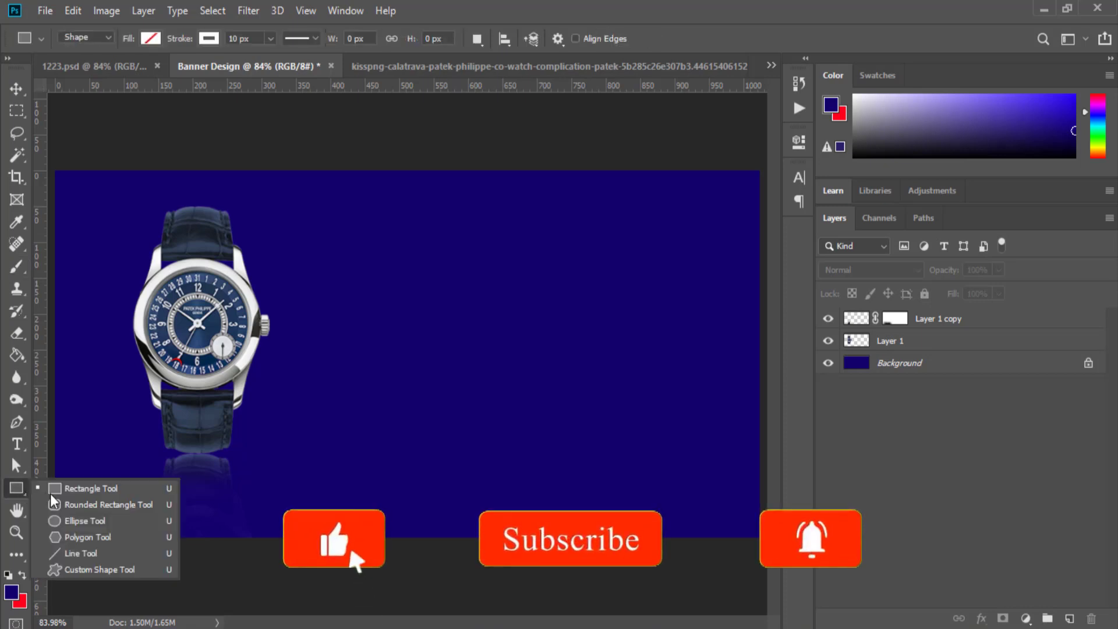
click(81, 517)
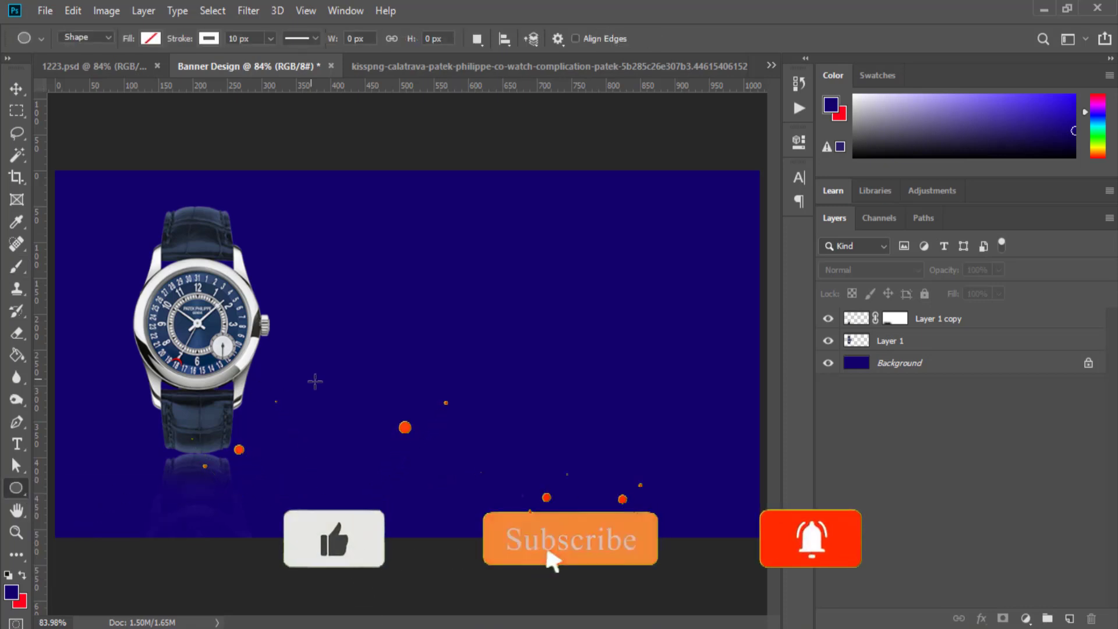
drag(327, 364, 432, 390)
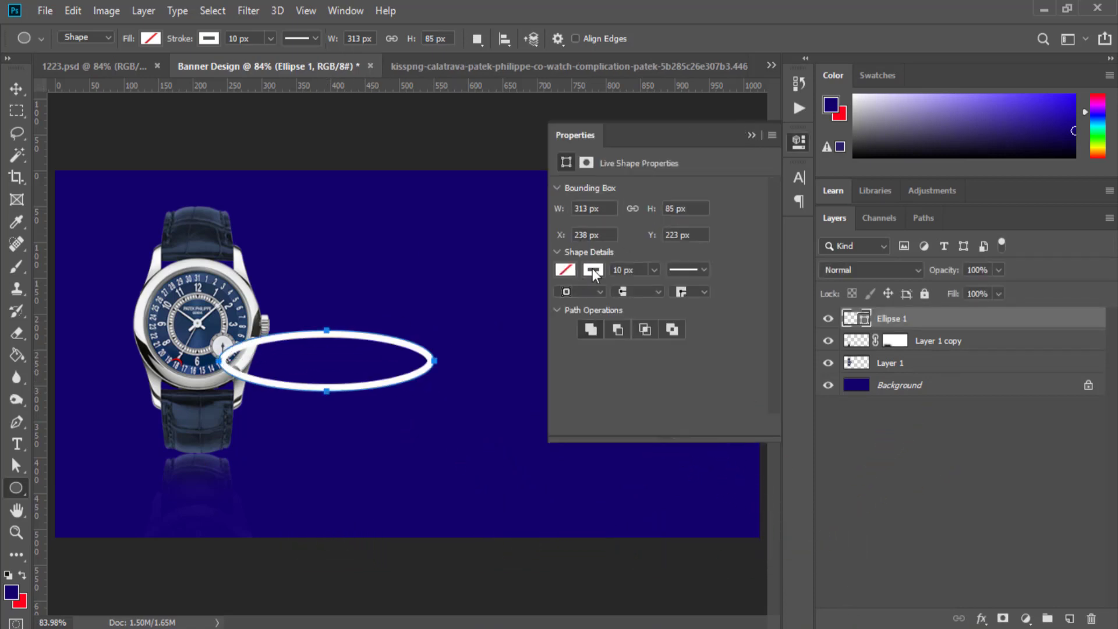
Remove the ellipse's stroke and fill it with the solid colour #4d617b
click(593, 272)
click(577, 298)
click(569, 269)
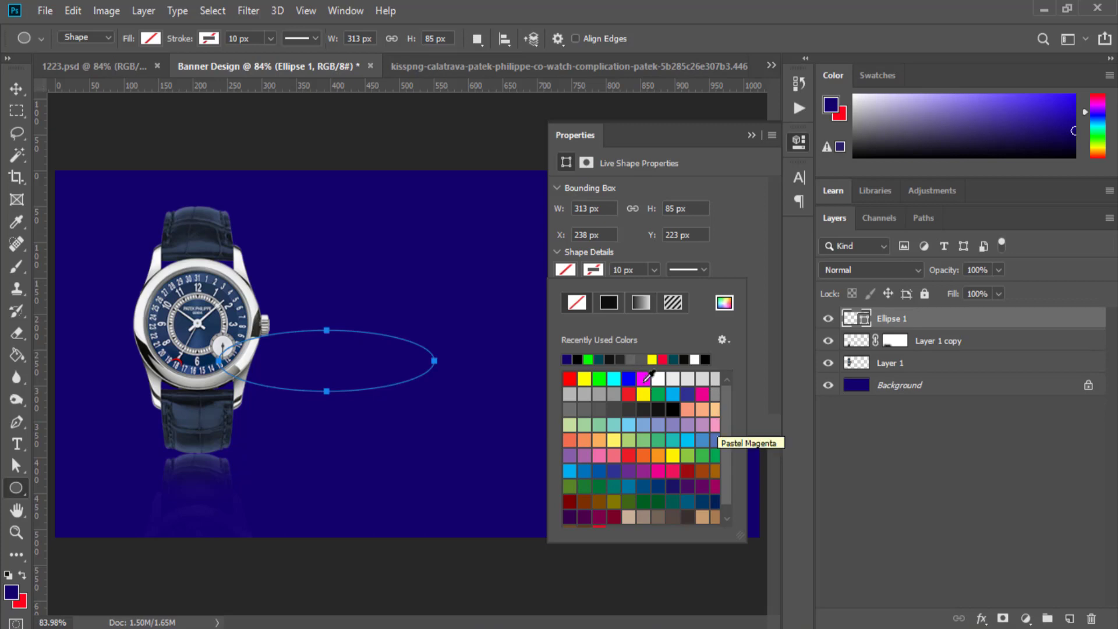
click(725, 302)
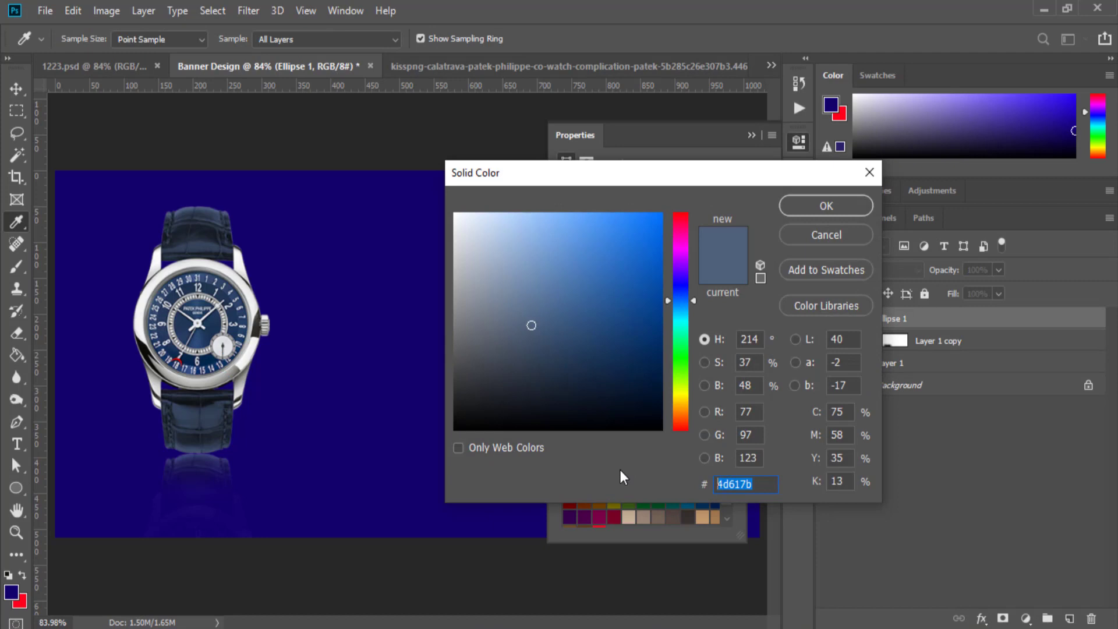
text(d61)
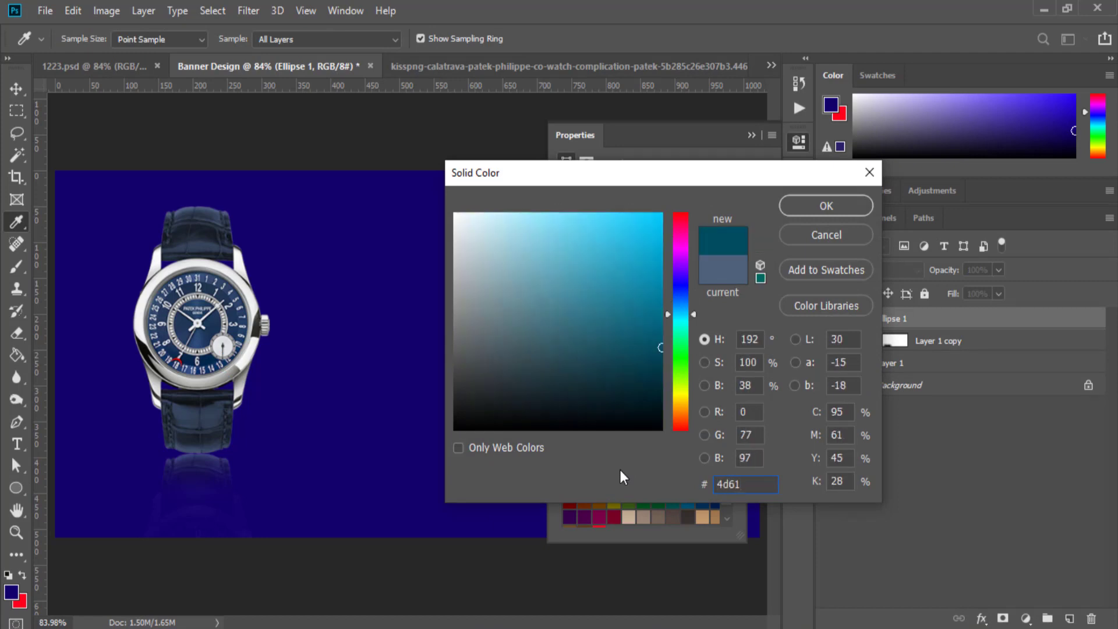
text(7b)
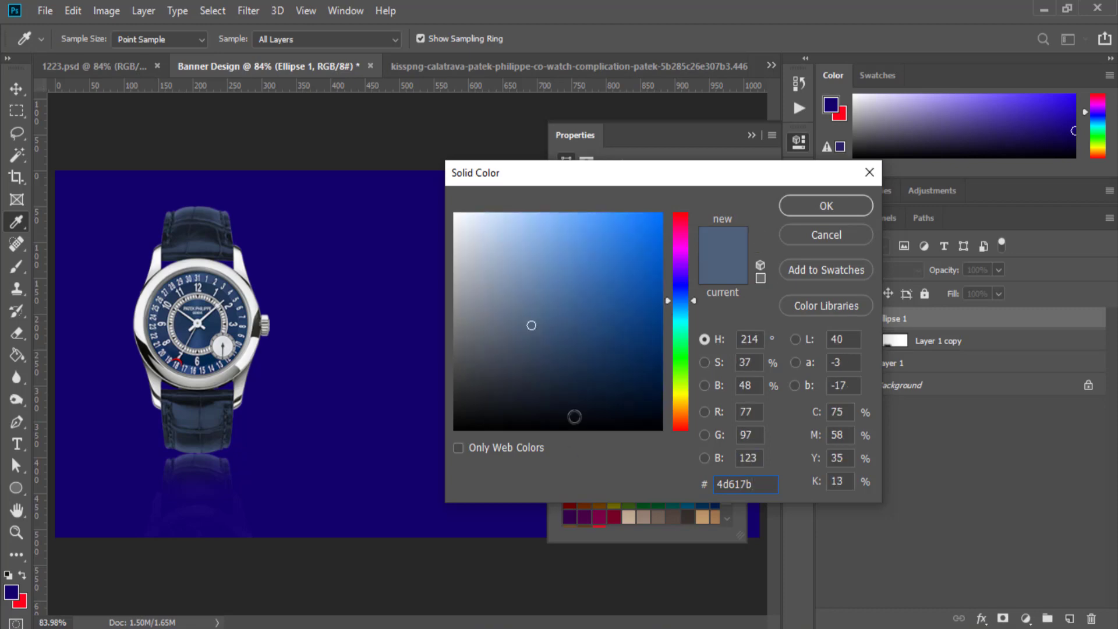
click(833, 210)
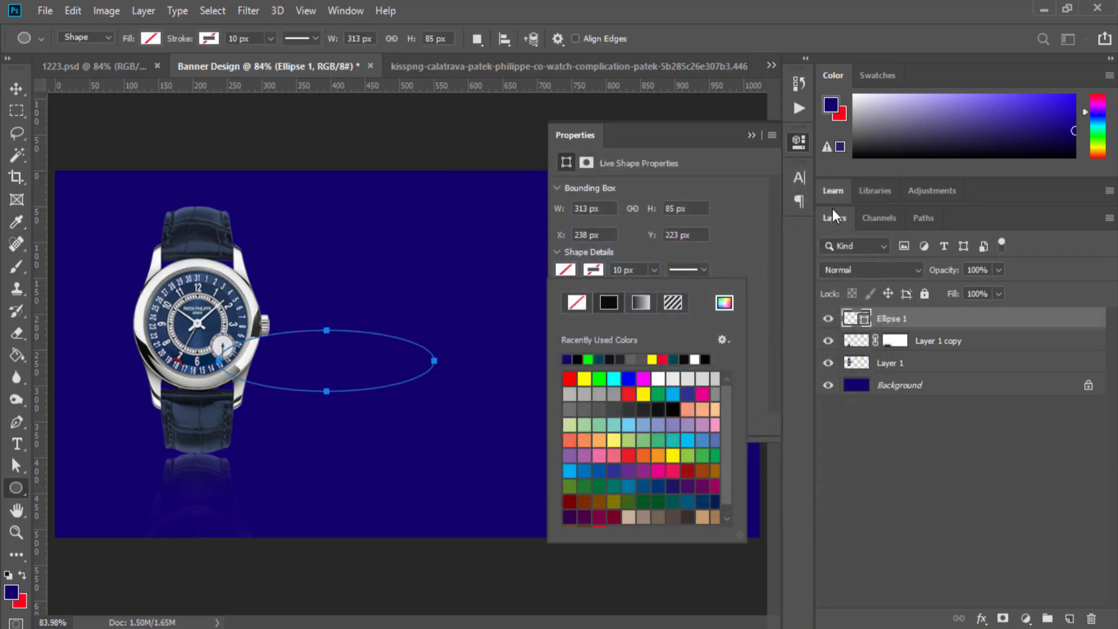
Move the ellipse under the watch to about X 46, Y 364 px and place its layer directly above the background
click(18, 85)
drag(388, 364, 256, 464)
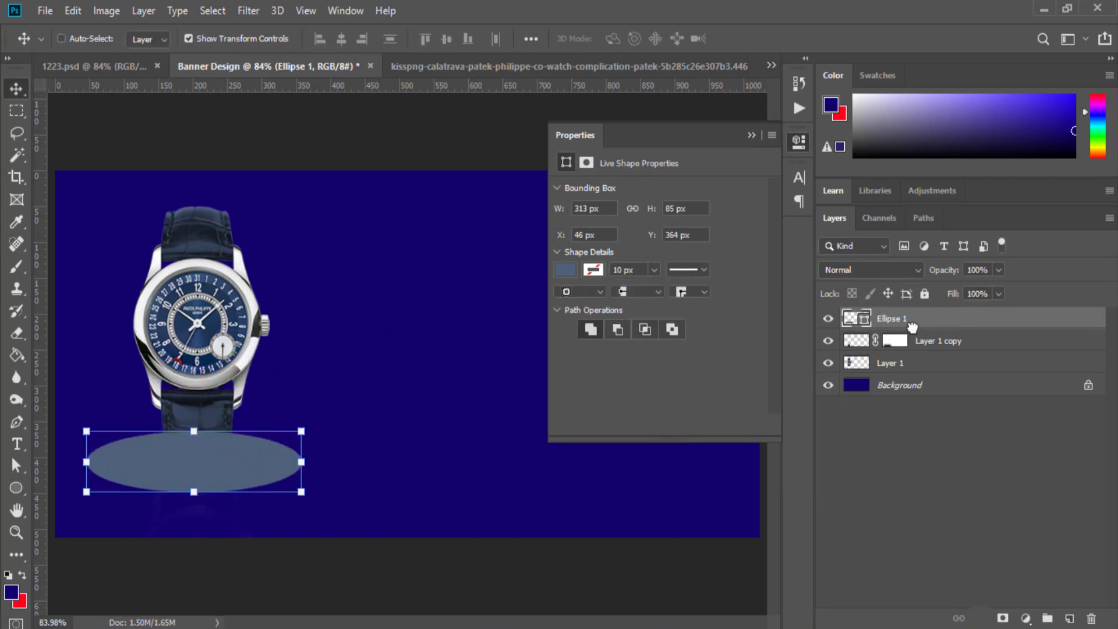
drag(911, 326, 915, 379)
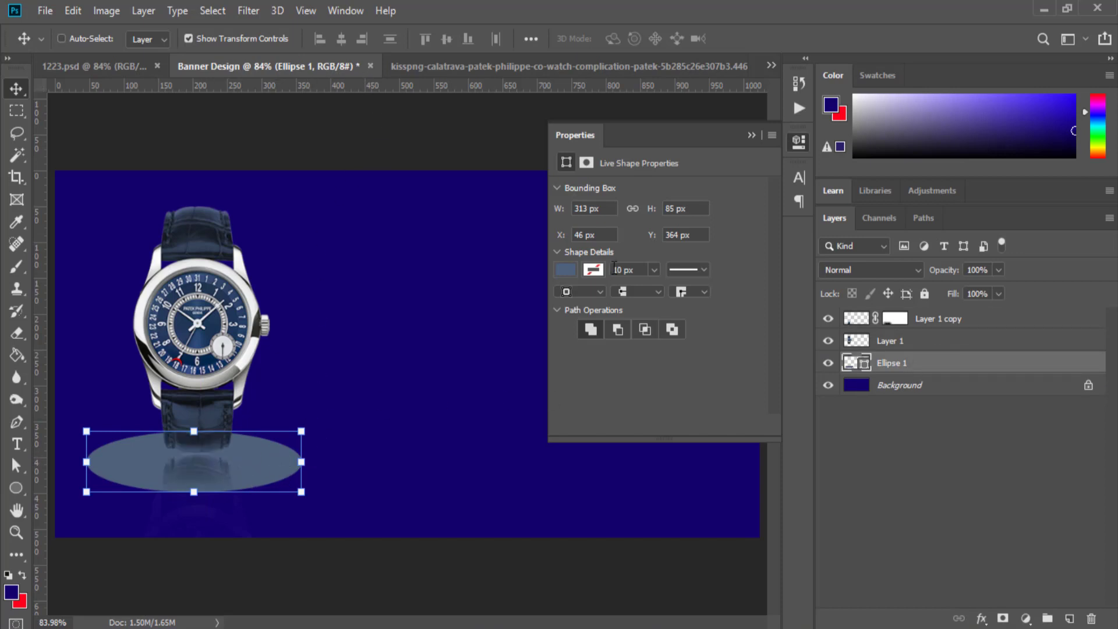
Rasterize the ellipse layer and apply a Gaussian Blur with a 61.1 px radius
right_click(950, 370)
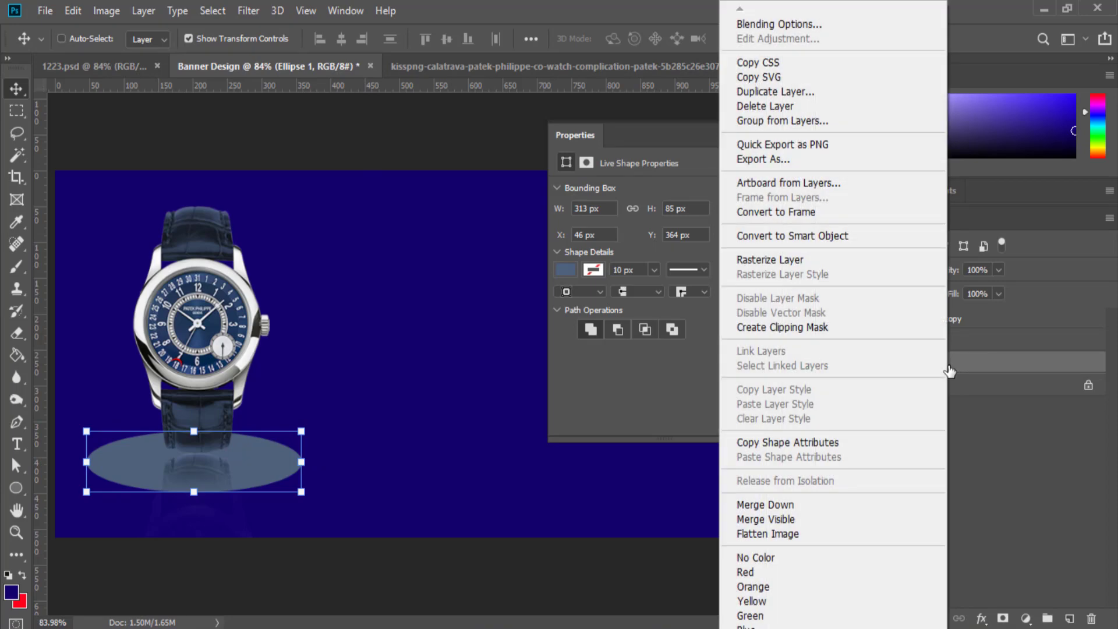
click(782, 269)
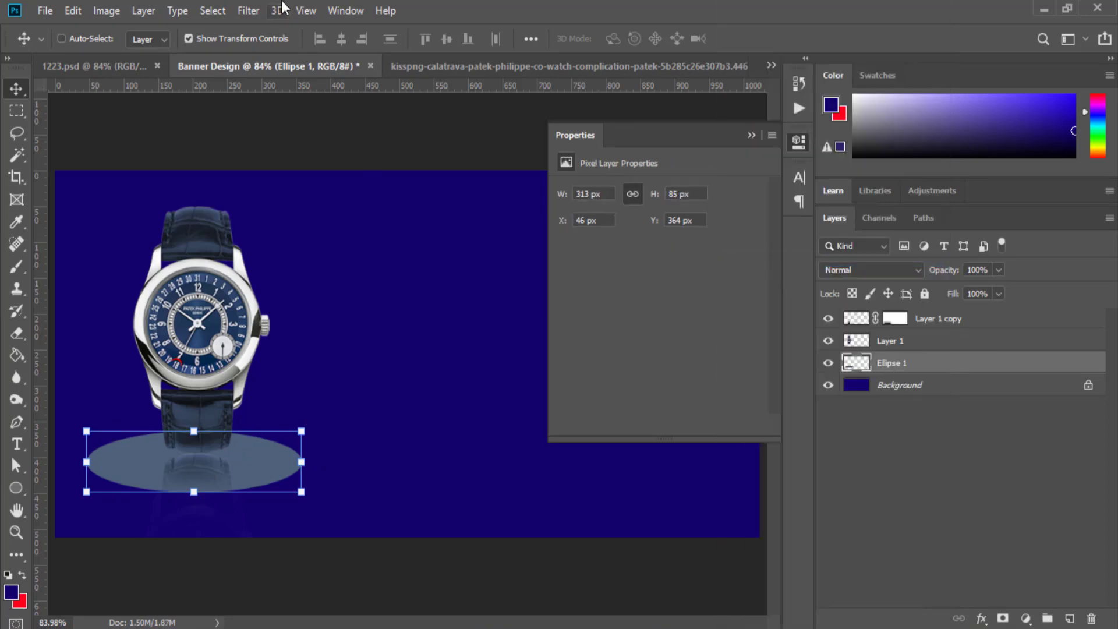
click(248, 11)
mouse_move(402, 205)
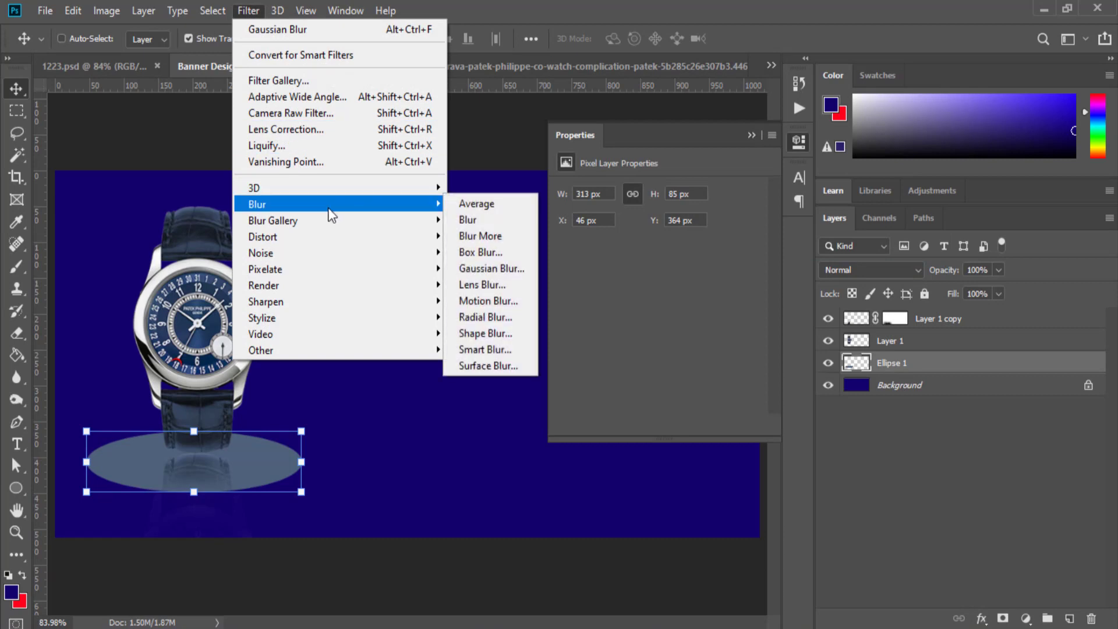
click(499, 271)
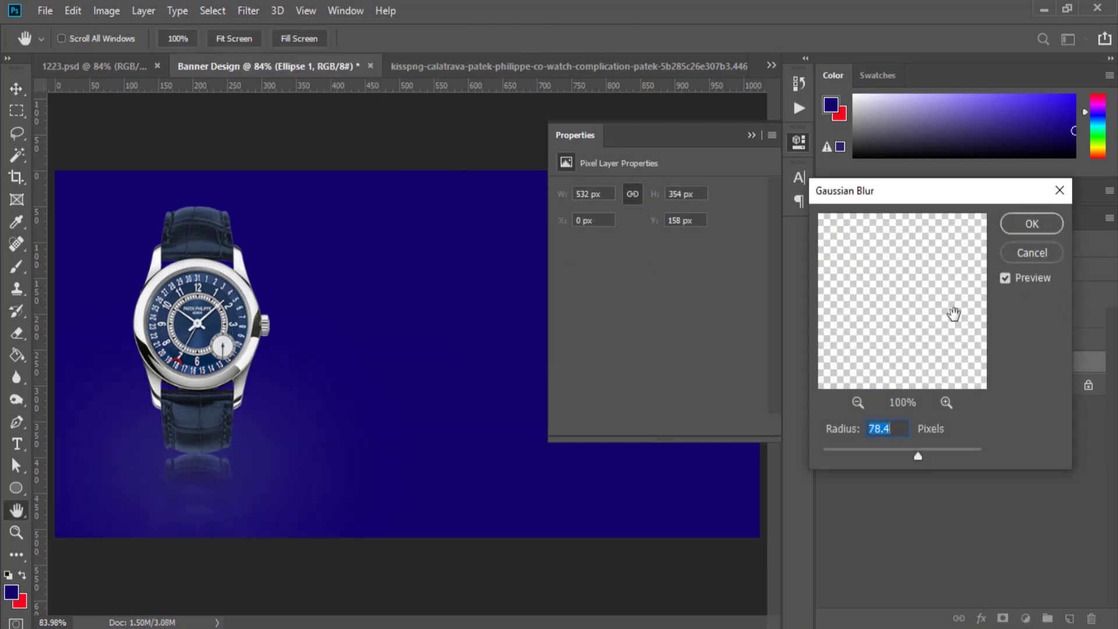
mouse_move(918, 456)
mouse_down()
mouse_move(888, 457)
mouse_move(923, 448)
mouse_move(913, 446)
mouse_up()
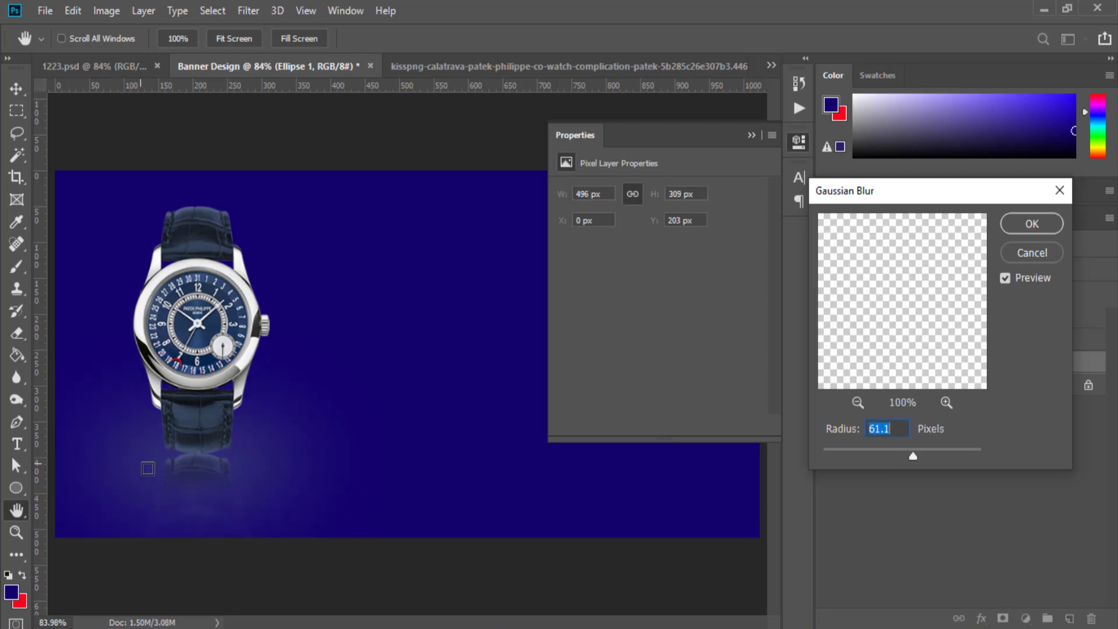
click(1019, 225)
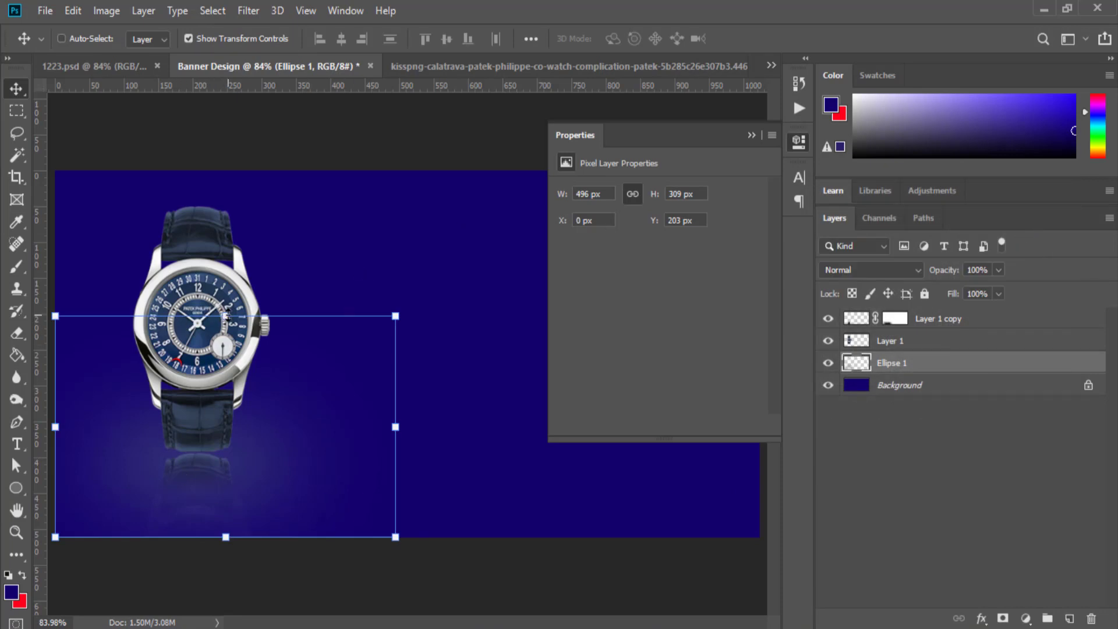
Flatten the blurred ellipse into a glow of about 484 x 127 px at the watch's base, around X 11, Y 320 px
drag(226, 317, 225, 391)
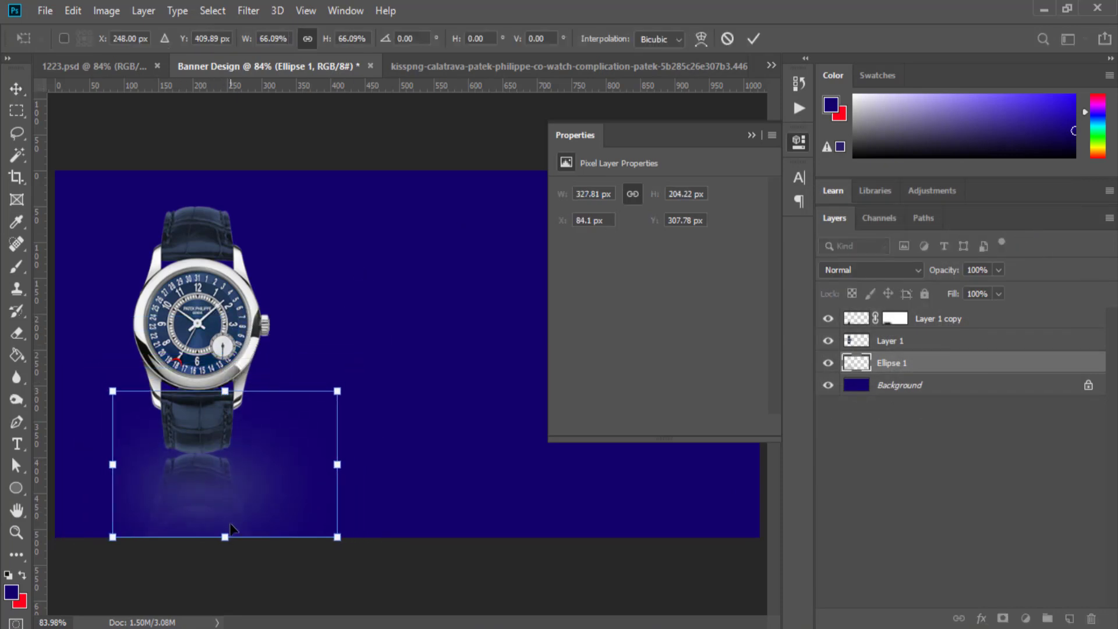
drag(226, 531, 226, 481)
drag(104, 437, 74, 436)
drag(357, 437, 423, 437)
drag(280, 449, 270, 451)
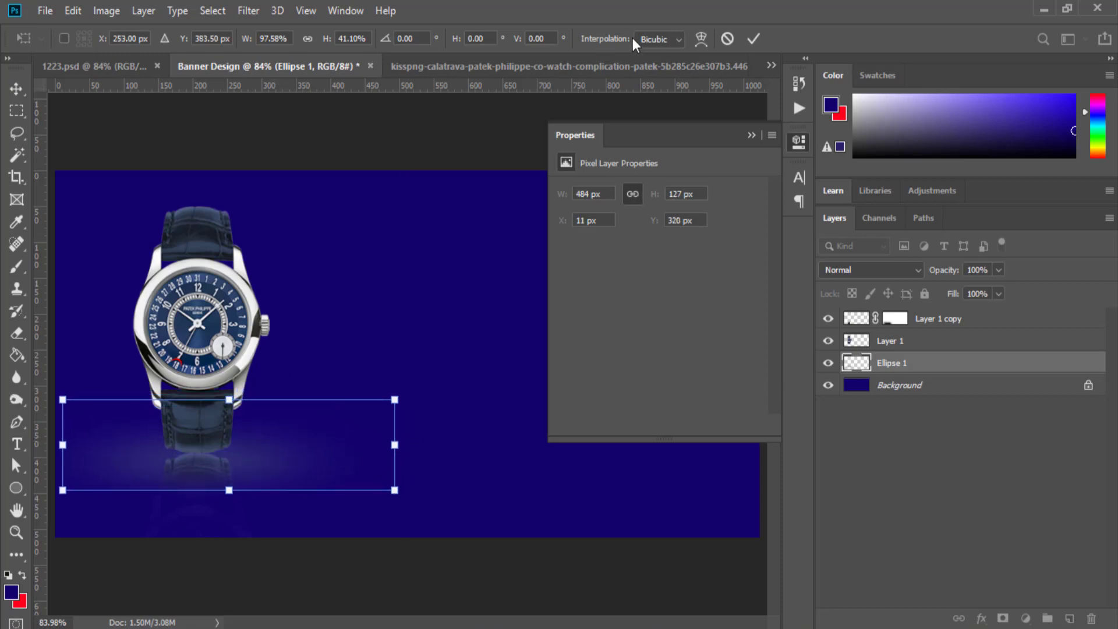
click(751, 38)
click(751, 134)
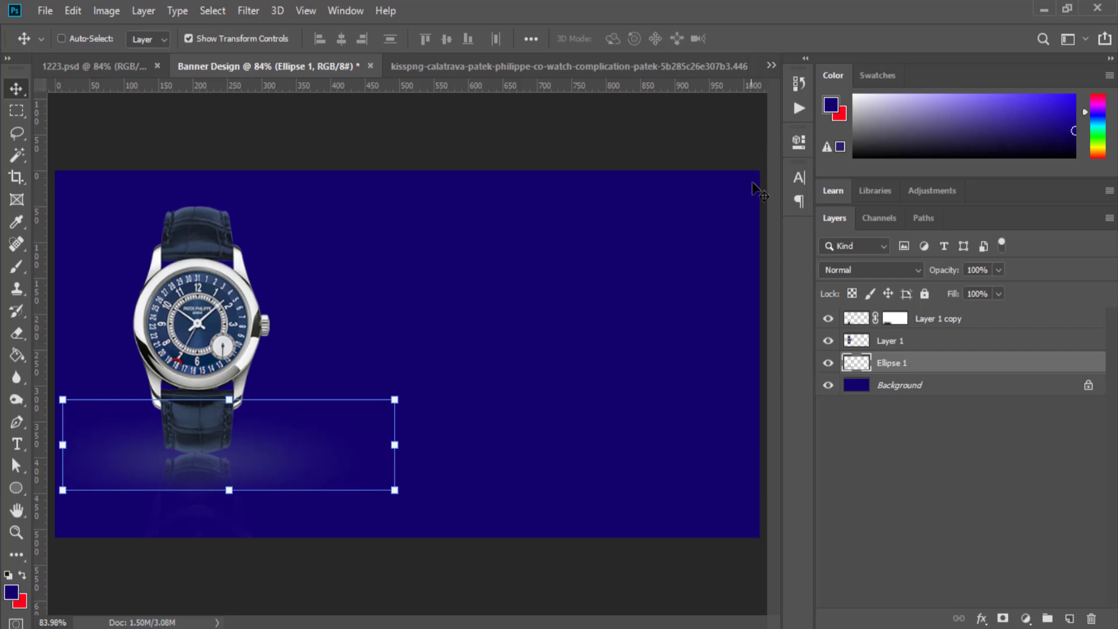
Add an Outer Glow to the main watch layer with Overlay blending, 51% opacity and 120 px size
click(939, 320)
click(918, 341)
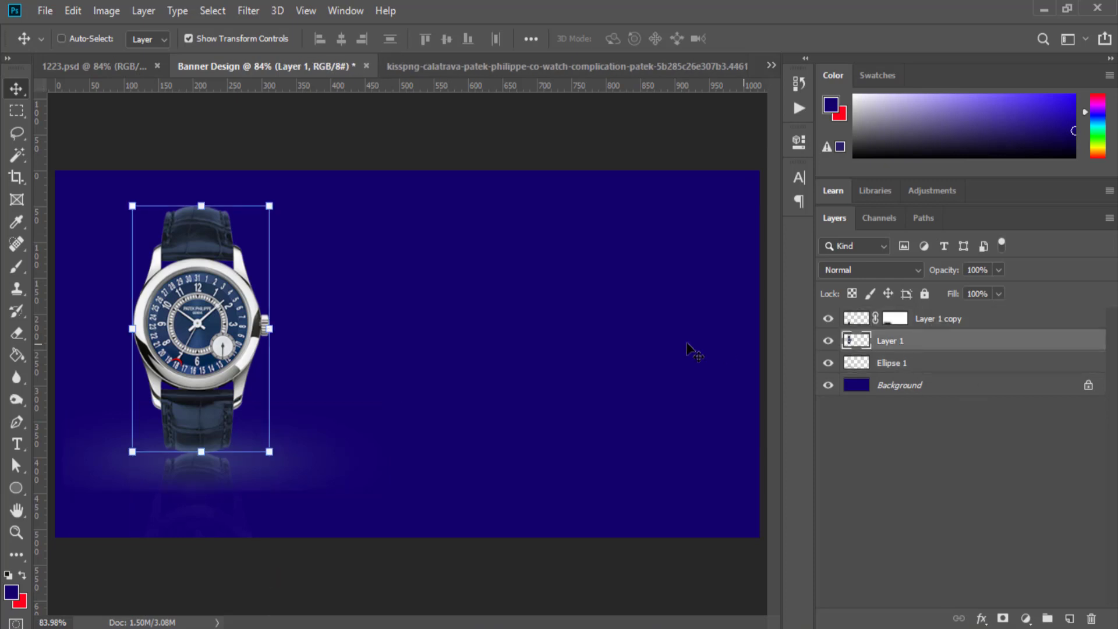
right_click(887, 343)
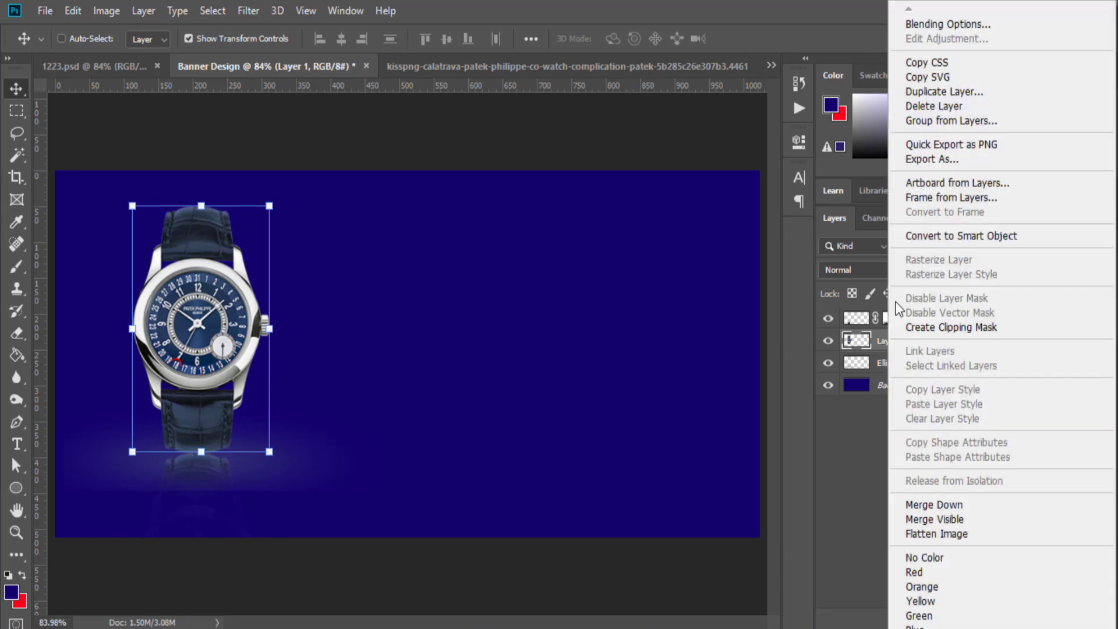
click(930, 21)
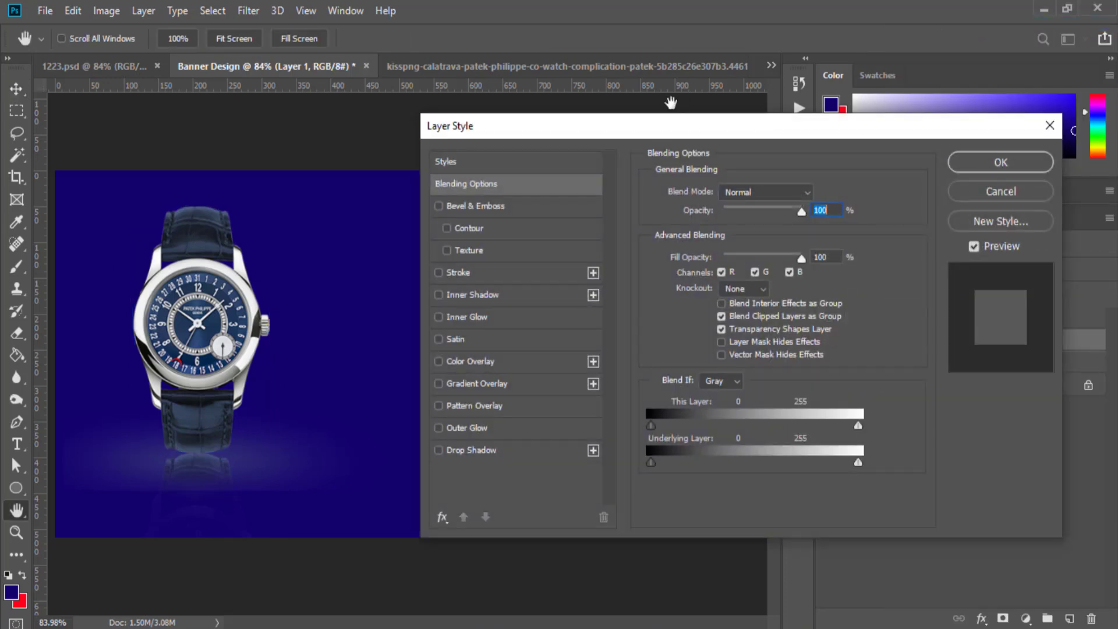
click(438, 428)
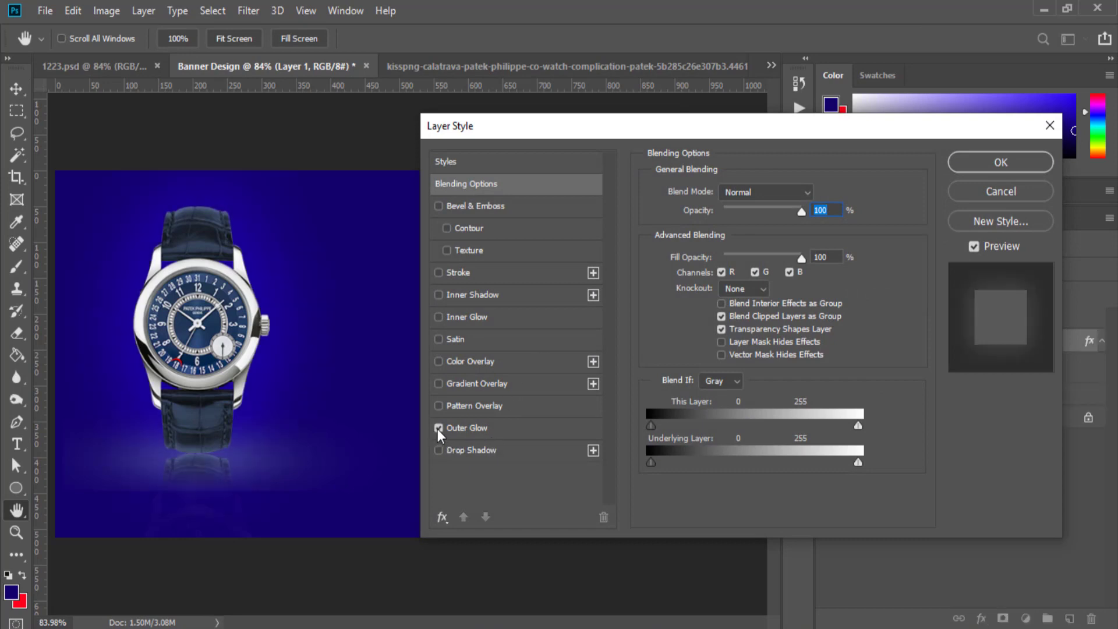
click(480, 428)
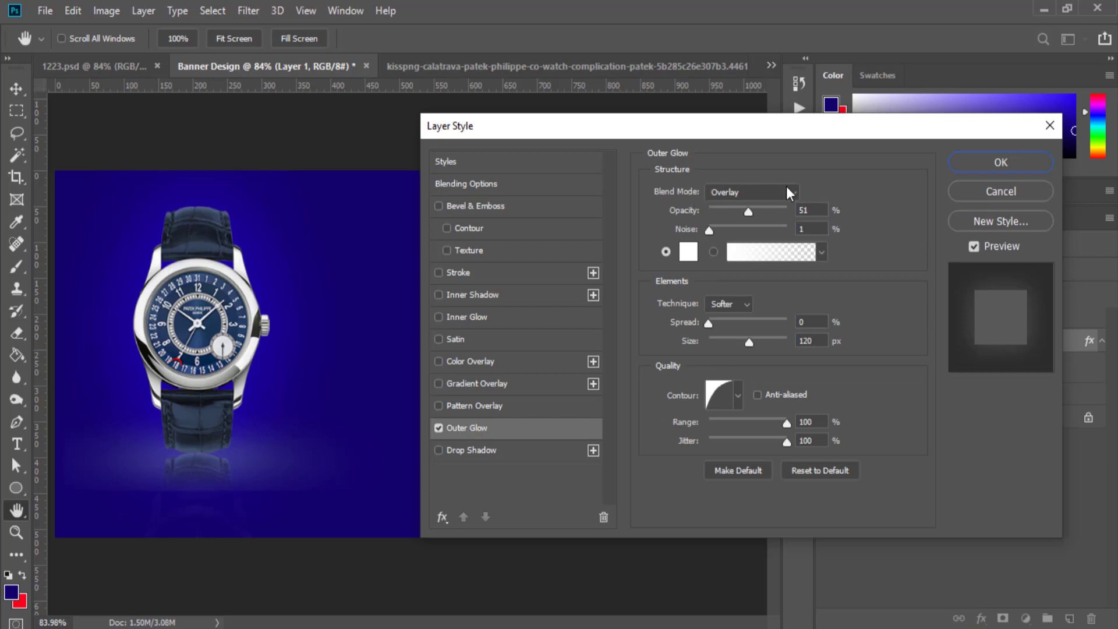
click(812, 208)
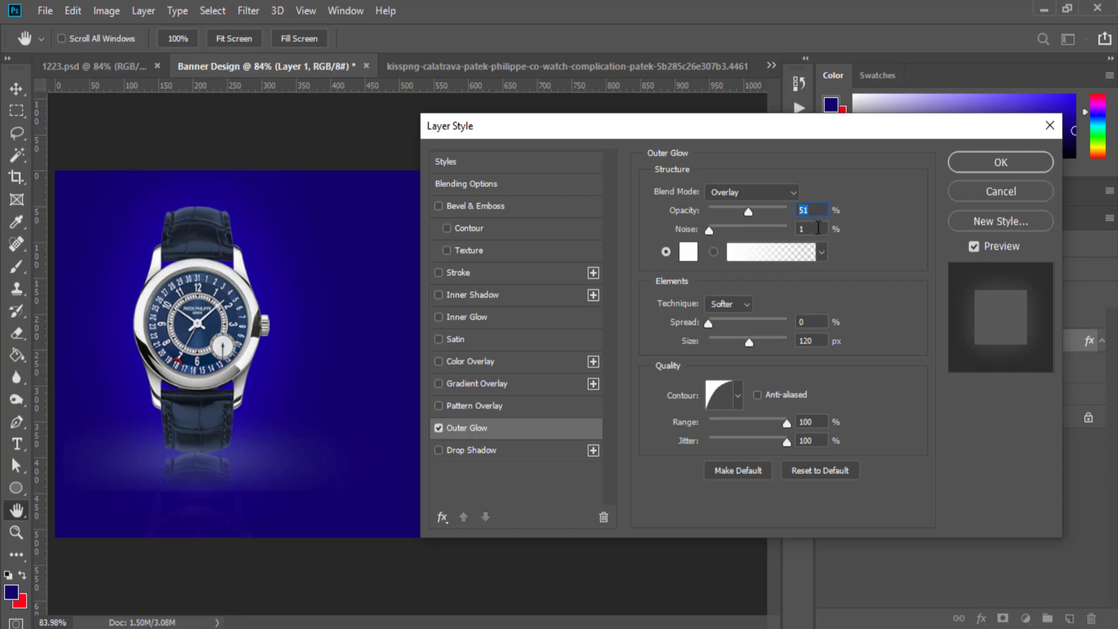
Try black as the outer glow colour and return it to white (#ffffff)
click(688, 251)
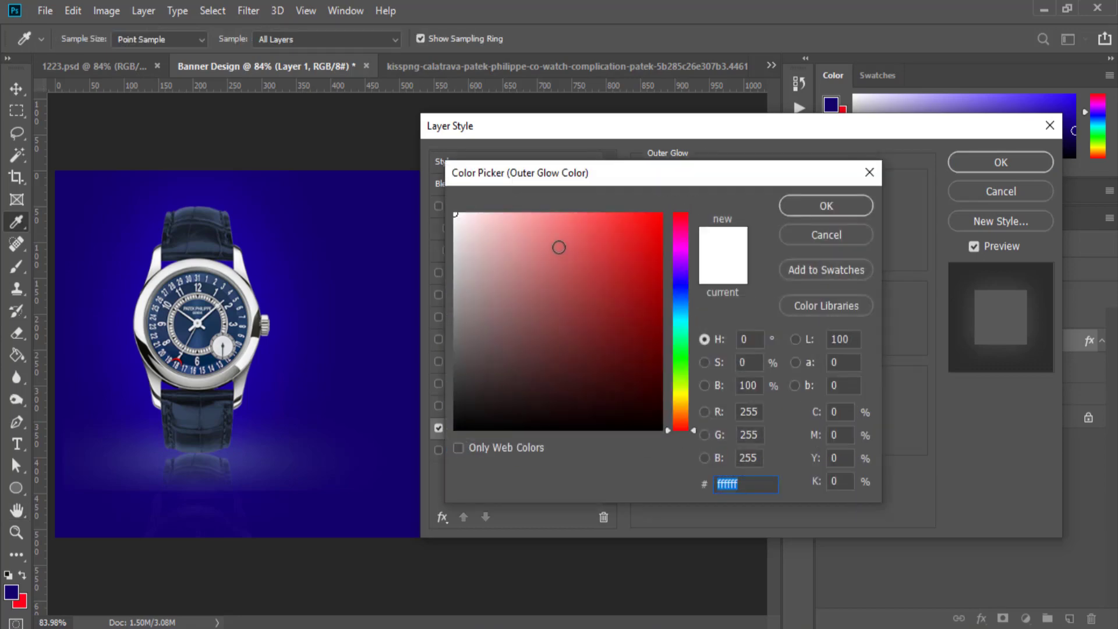
click(660, 242)
drag(572, 301, 662, 430)
drag(649, 384, 662, 506)
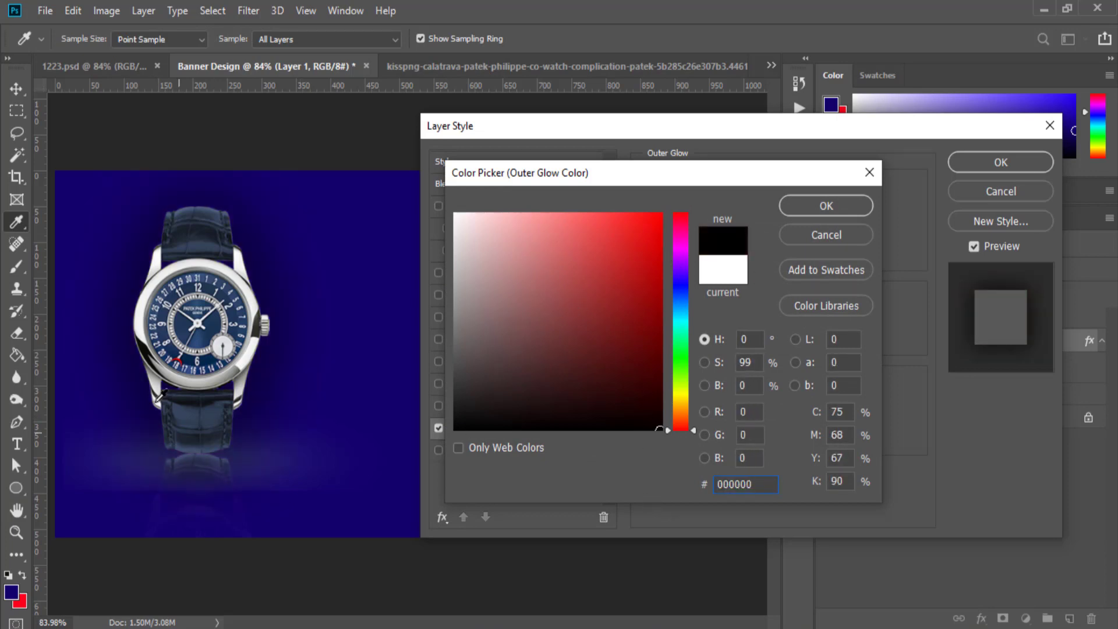
click(455, 214)
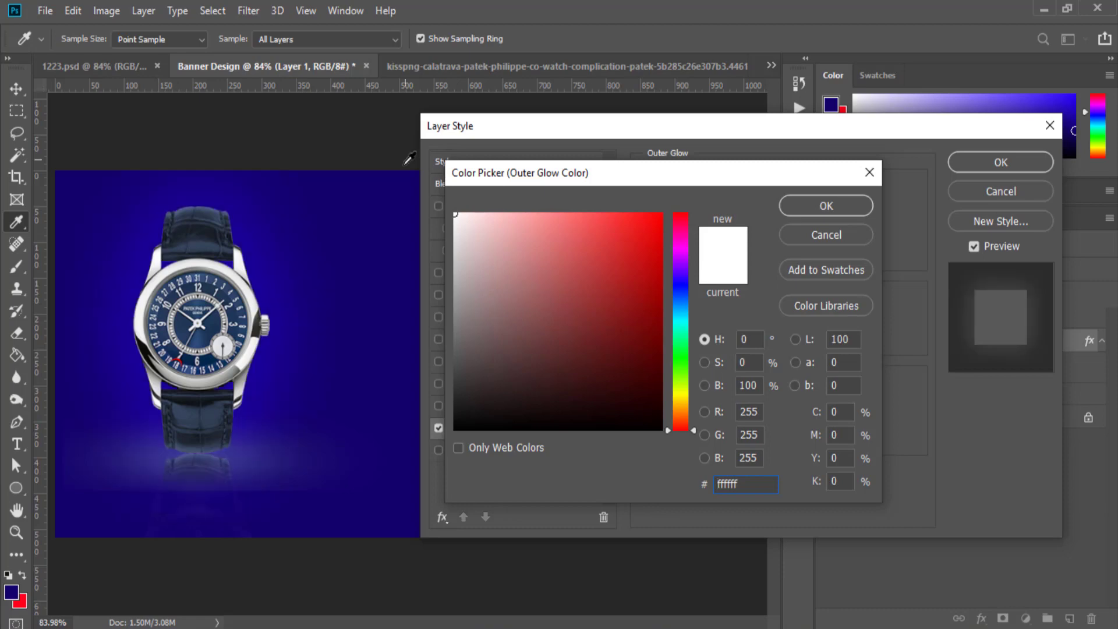
click(830, 208)
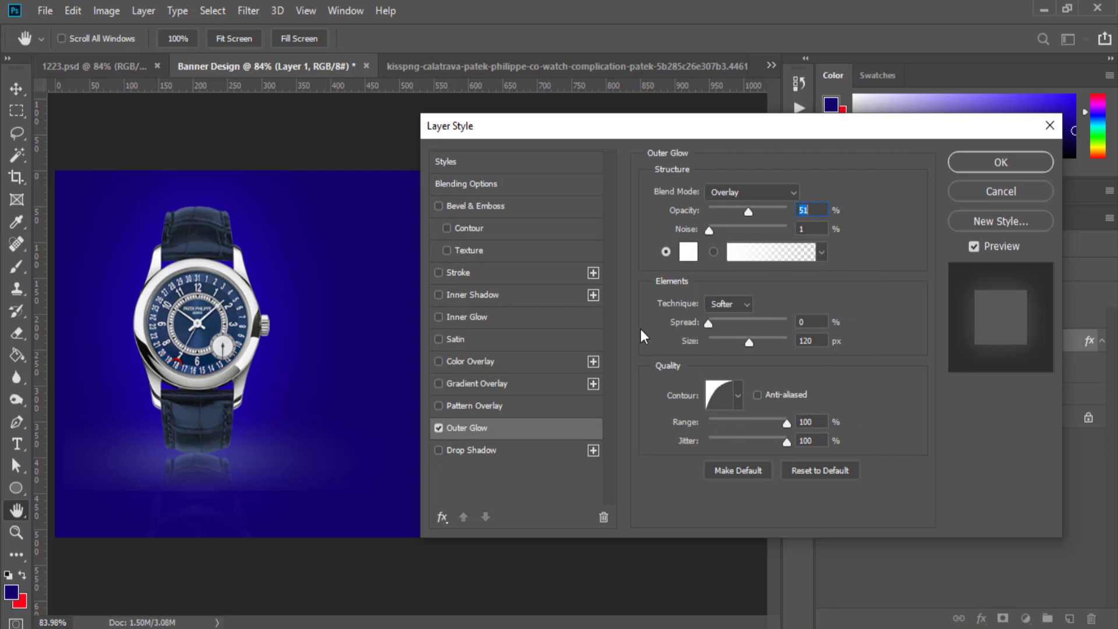
Try an Inner Shadow on the main watch layer and turn it off again
click(708, 324)
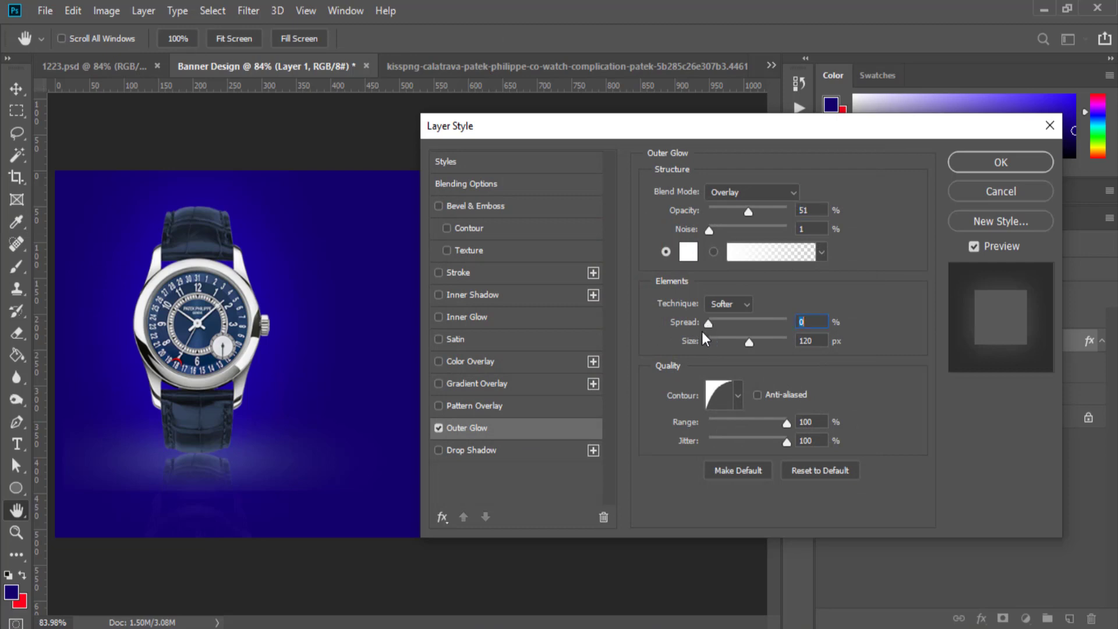
click(818, 341)
click(439, 294)
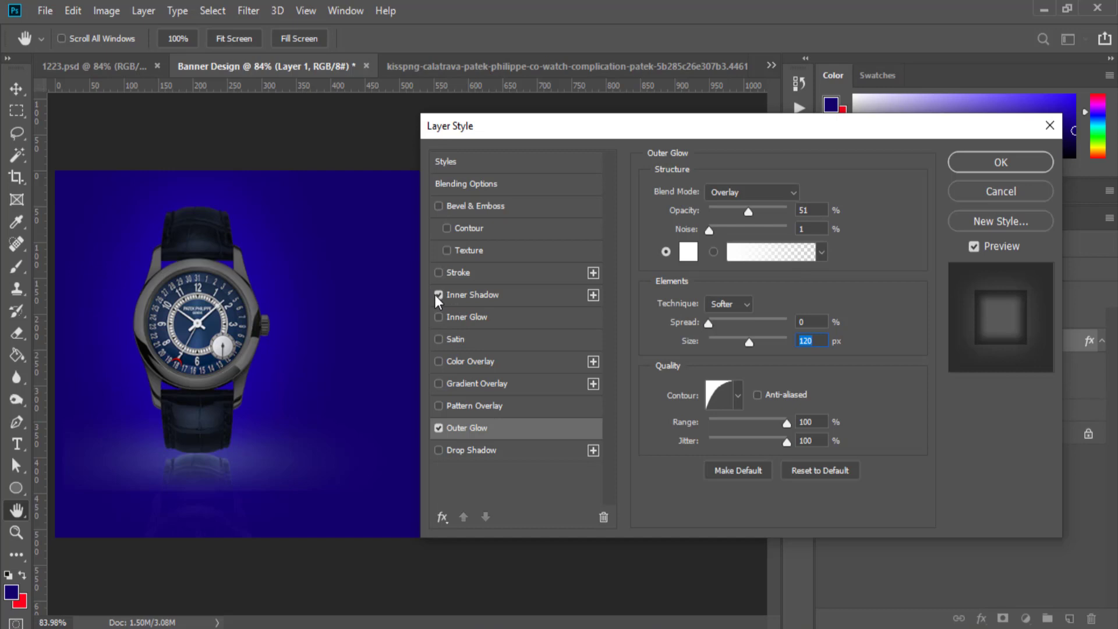
click(439, 295)
Add an Inner Glow to the main watch layer, apply the layer style and collapse the layer's effects list
click(439, 317)
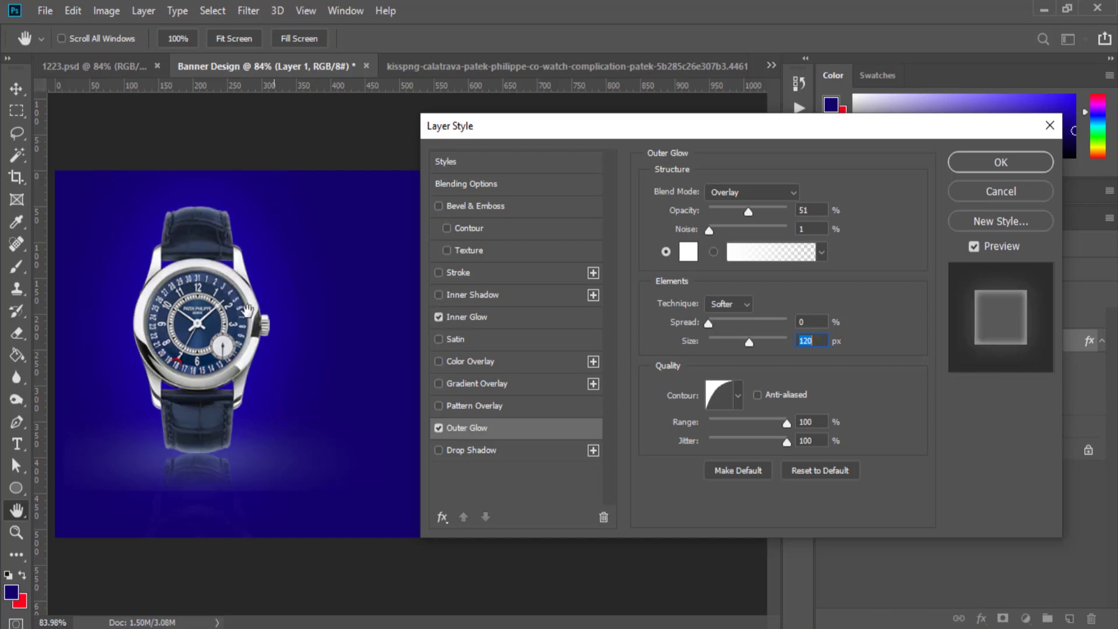
click(991, 166)
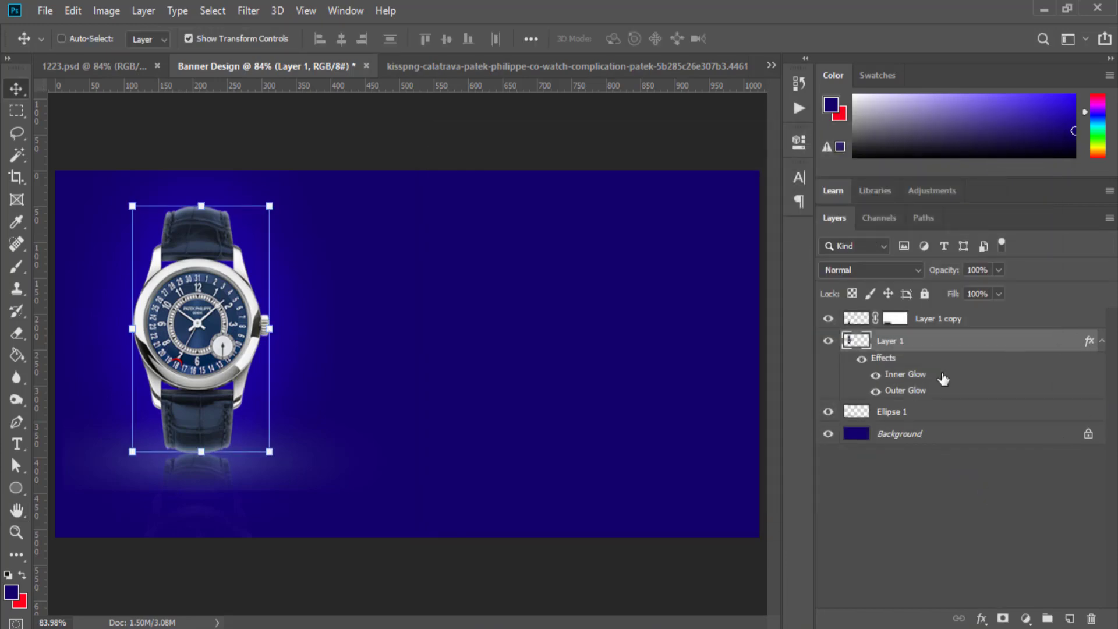
click(1102, 341)
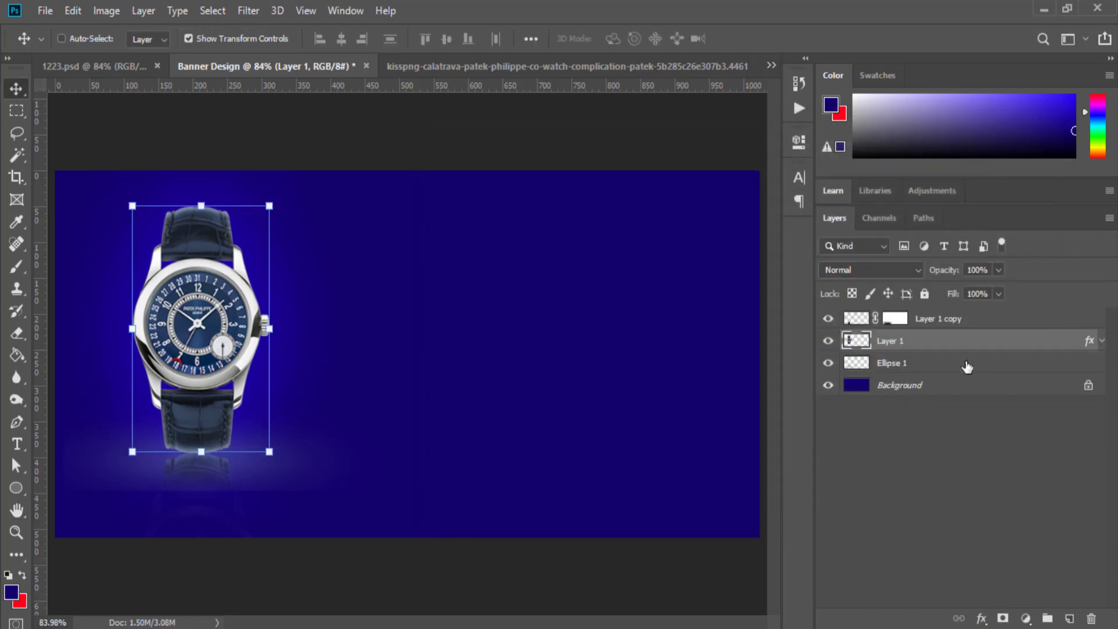
Apply a Gaussian Blur with a radius of about 36 px to the Ellipse 1 floor light layer
click(933, 368)
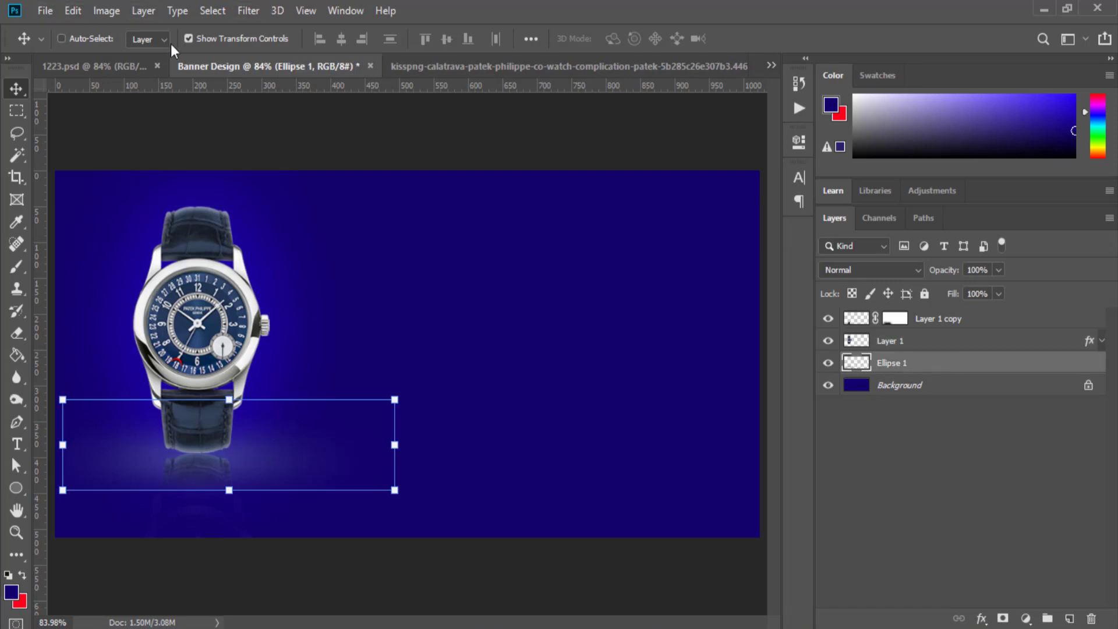
click(250, 12)
mouse_move(306, 207)
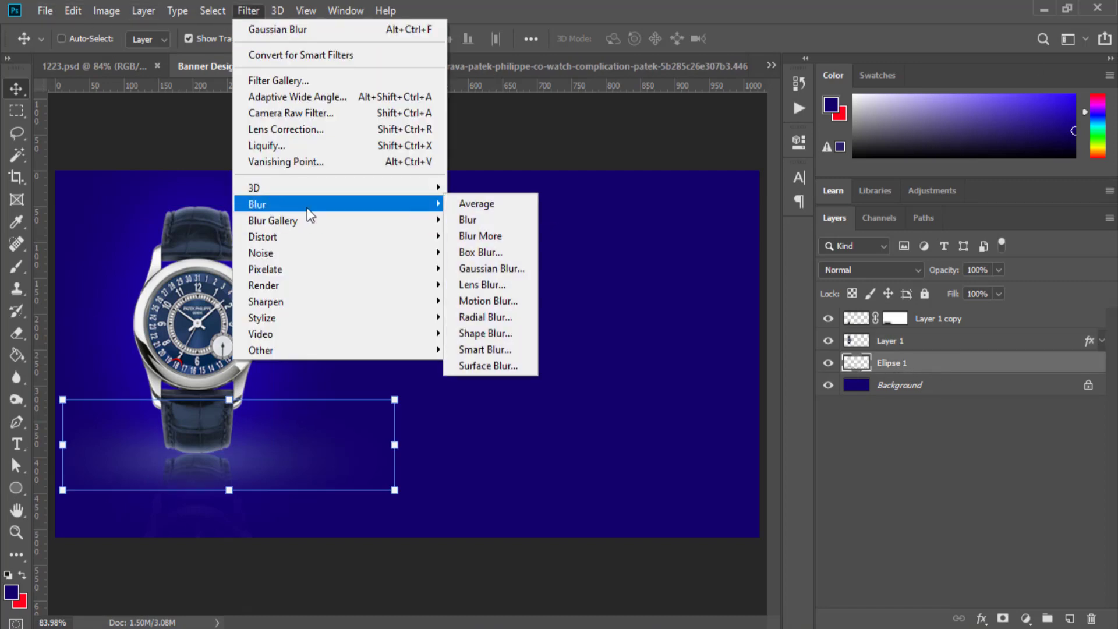
click(514, 268)
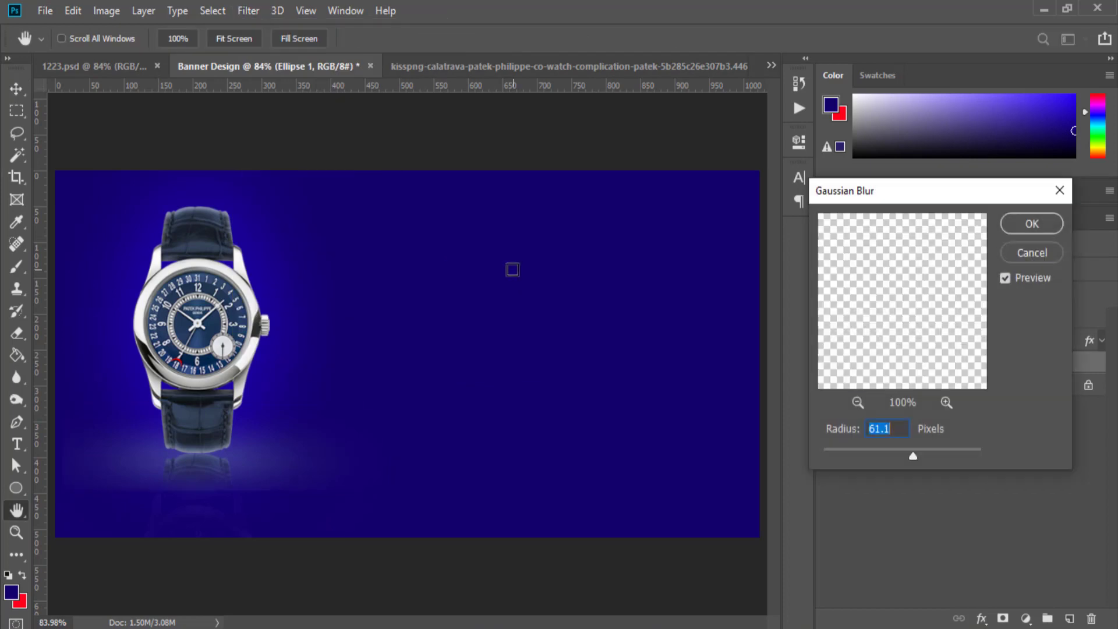
drag(910, 454, 908, 455)
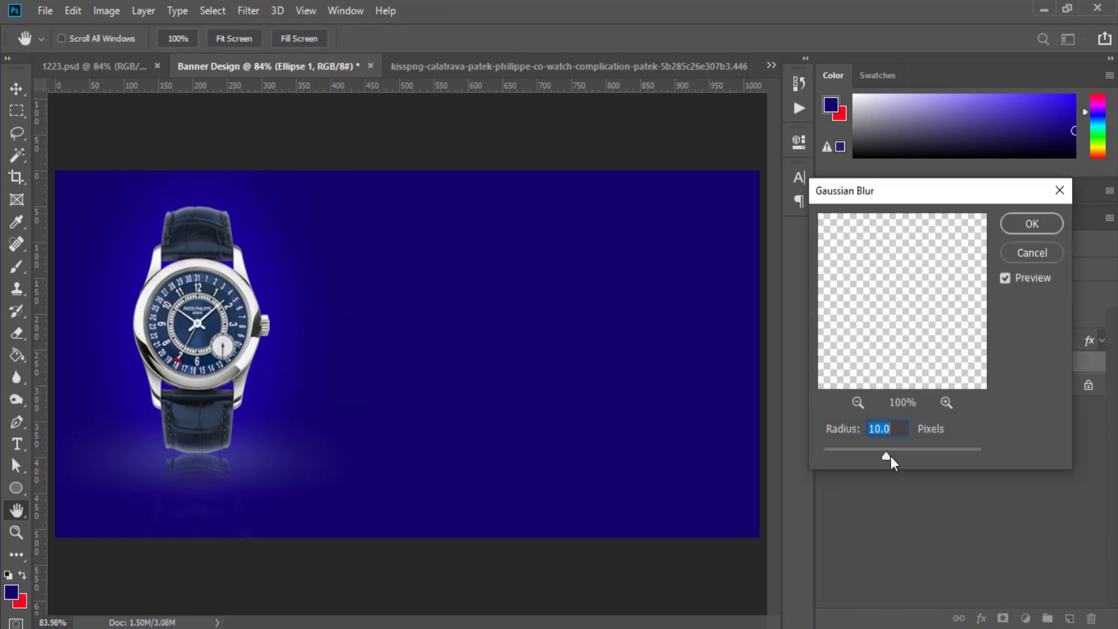
drag(902, 454, 903, 454)
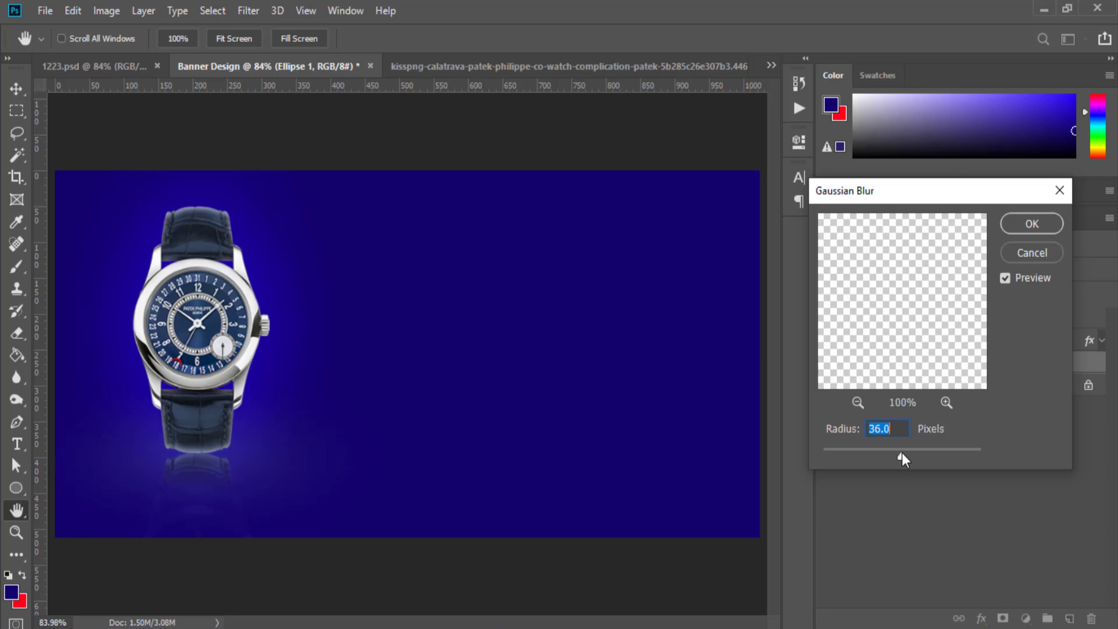
click(1033, 224)
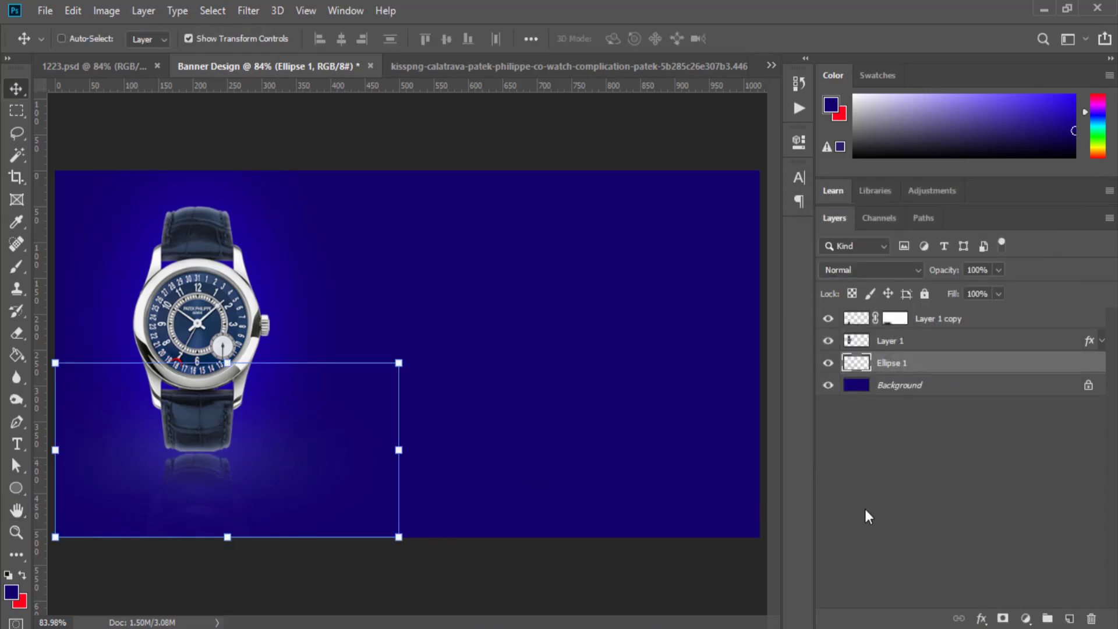
click(927, 473)
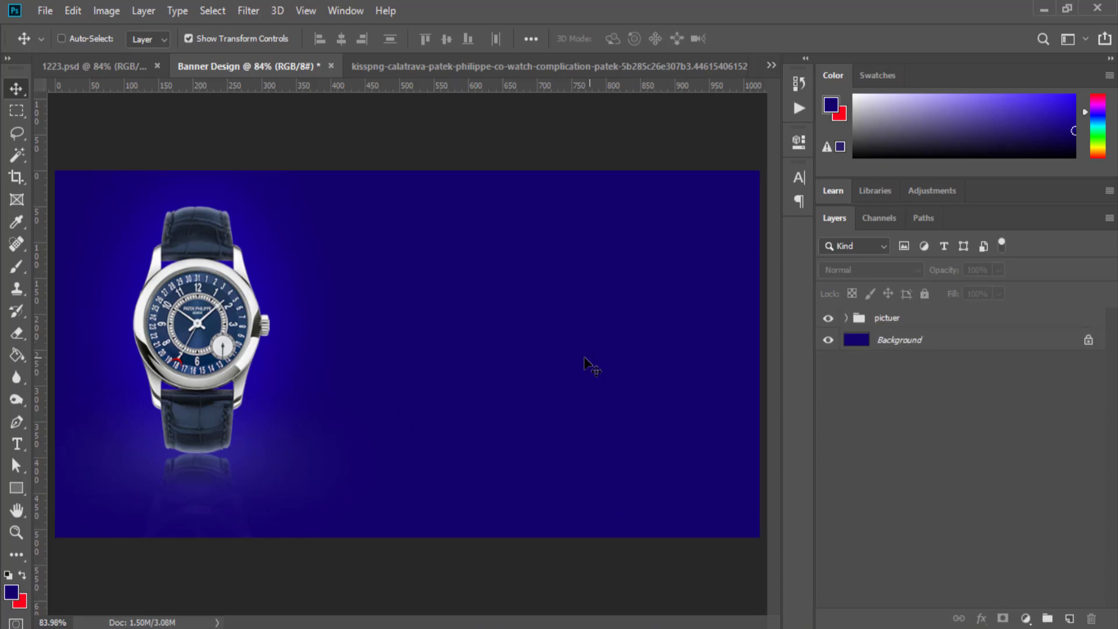
Add the white text "SALE" in Gotham Bold at 100 pt and place it on the empty side of the banner
click(17, 443)
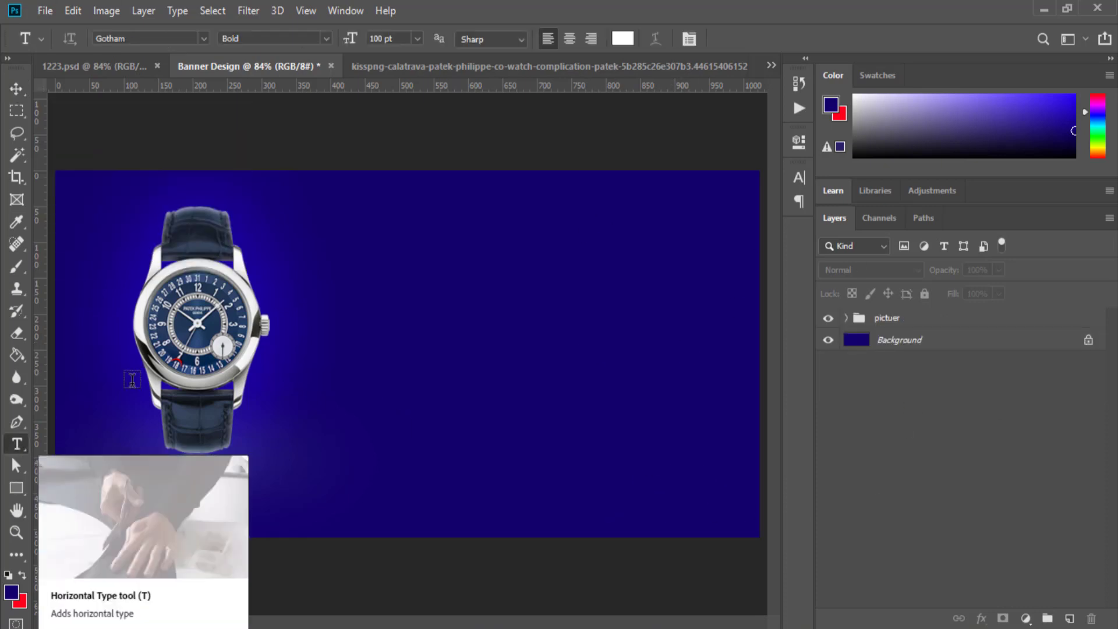
click(444, 349)
text(SALE)
key(ctrl+Return)
key(v)
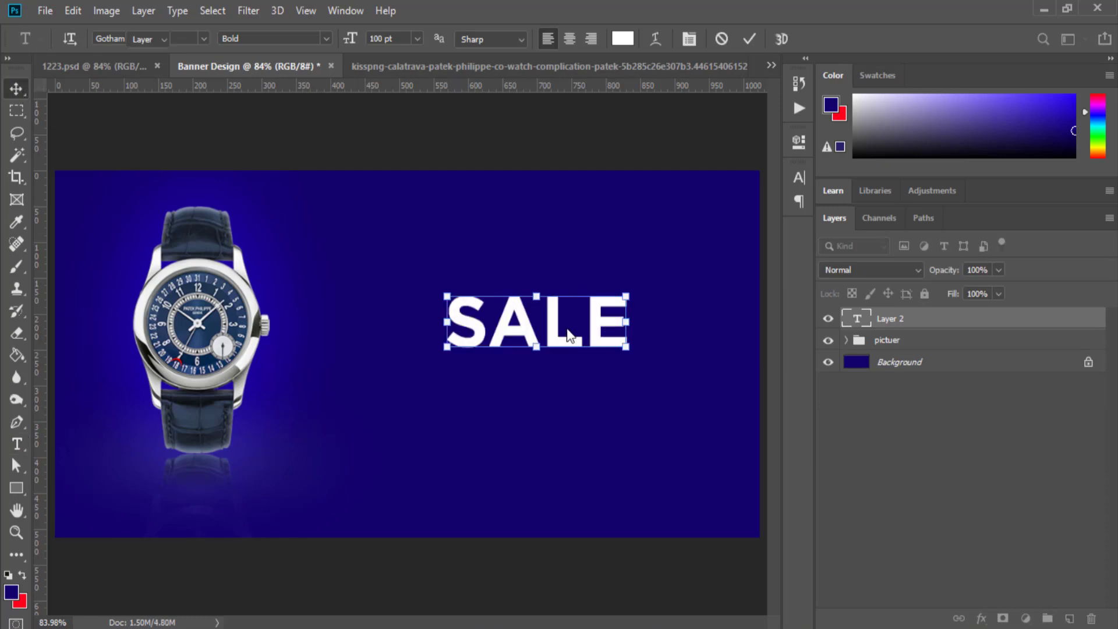
drag(569, 332, 581, 357)
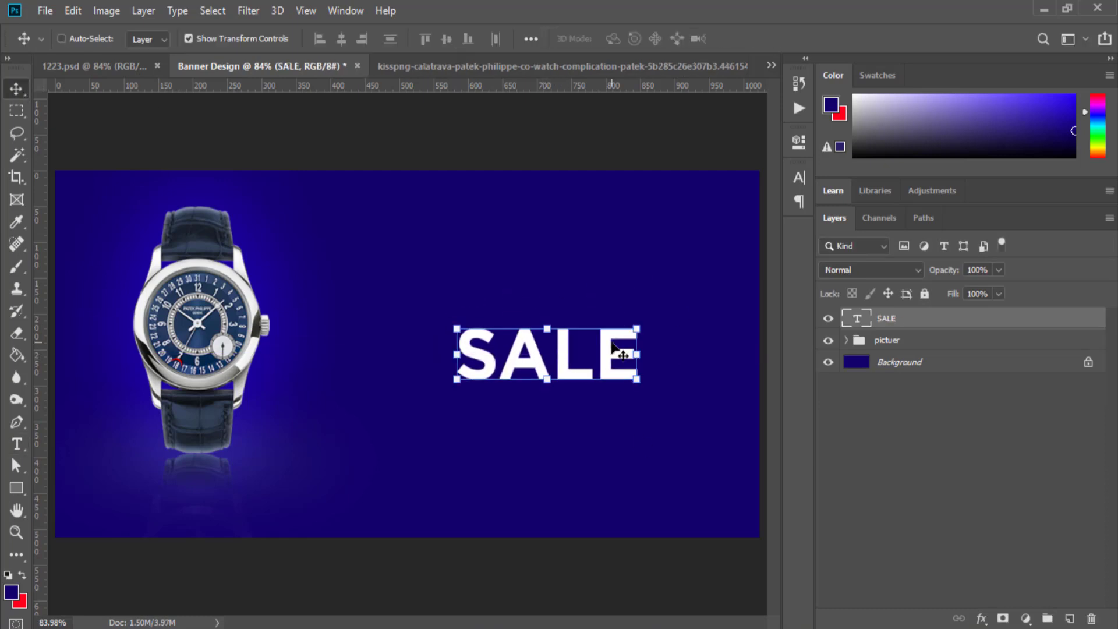
Draw an unfilled rectangle with a 7 px white stroke, about 534 x 218 px, and resize it to frame the SALE text
key(u)
drag(242, 233, 612, 385)
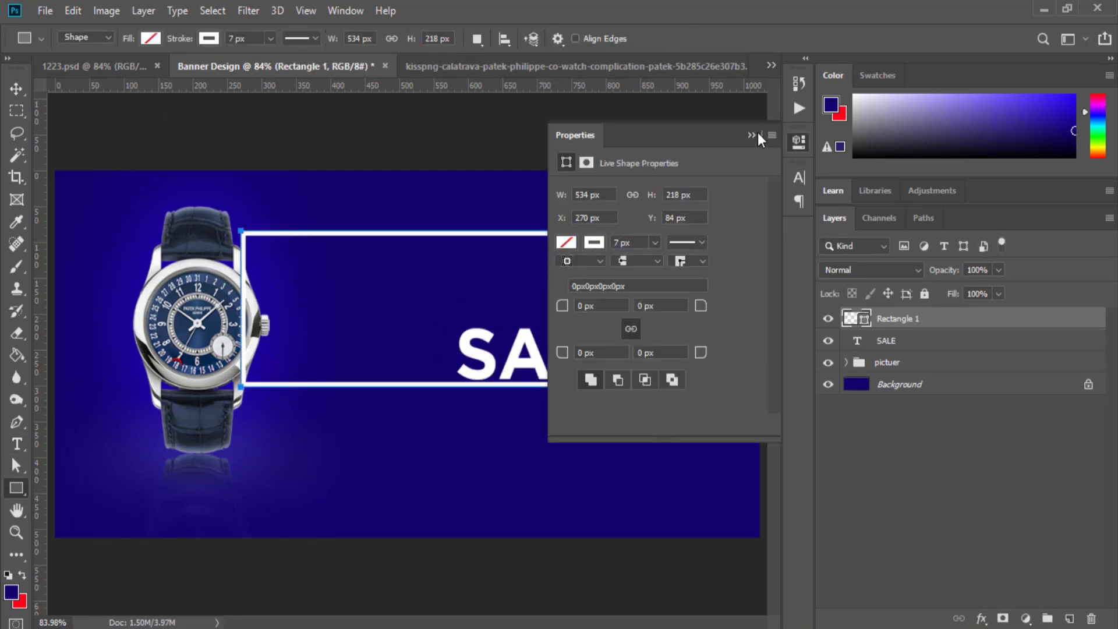
click(753, 134)
key(v)
drag(425, 309, 540, 352)
drag(356, 352, 414, 353)
drag(723, 352, 681, 353)
drag(547, 429, 547, 403)
drag(547, 277, 547, 311)
drag(546, 404, 547, 398)
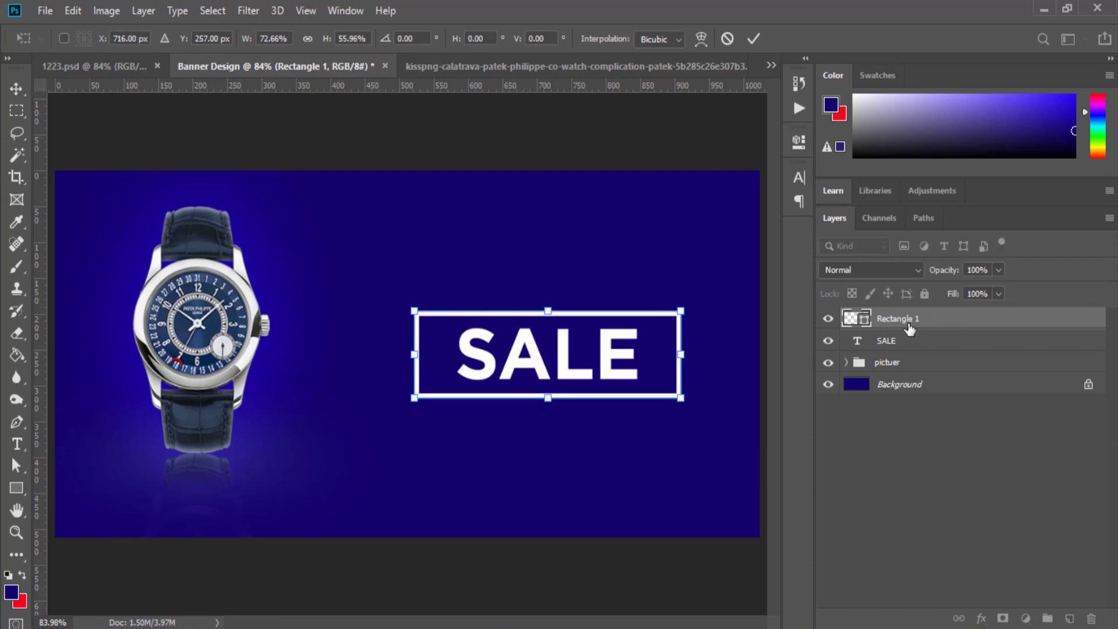
Centre the frame and the SALE text on each other horizontally and vertically
shift+click(906, 341)
click(341, 40)
click(446, 40)
click(966, 462)
Rasterize the frame layer and cut a centred gap out of its upper edge above SALE
right_click(894, 321)
click(735, 258)
click(16, 110)
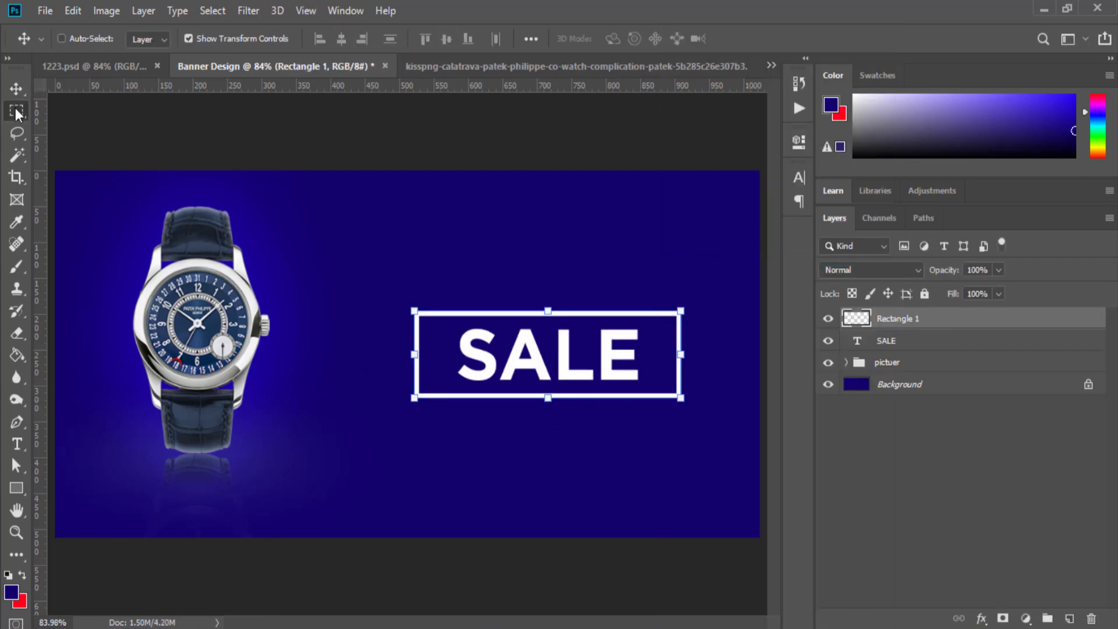
drag(460, 290, 626, 325)
key(Return)
key(v)
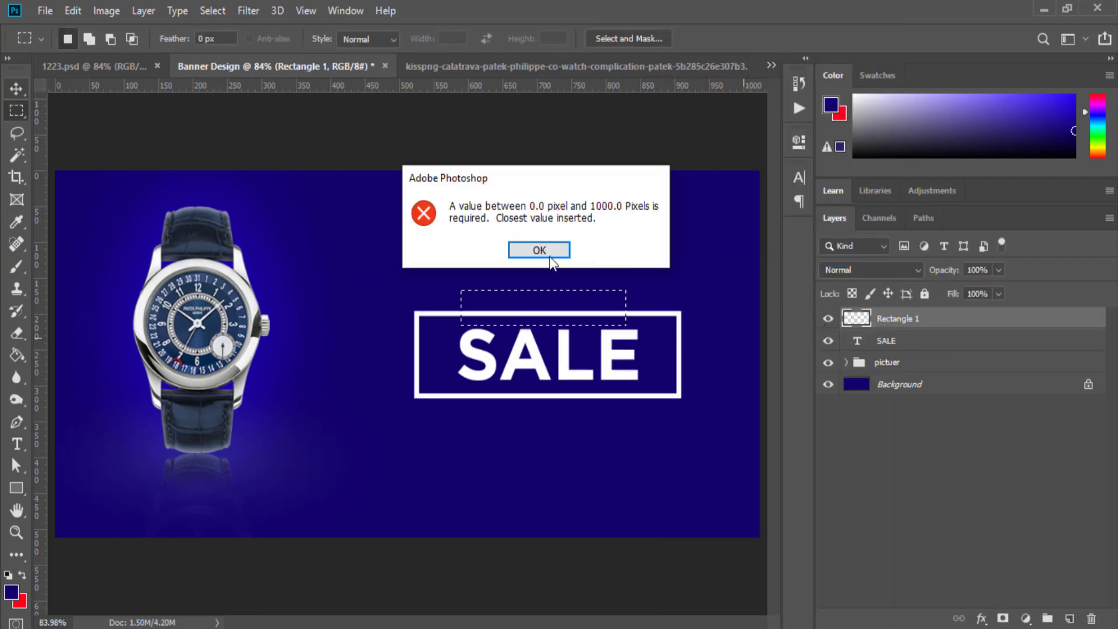
click(549, 256)
key(Delete)
key(ctrl+d)
Add the text "end of season" at 25 pt and place it in the gap of the frame above SALE
key(t)
click(434, 241)
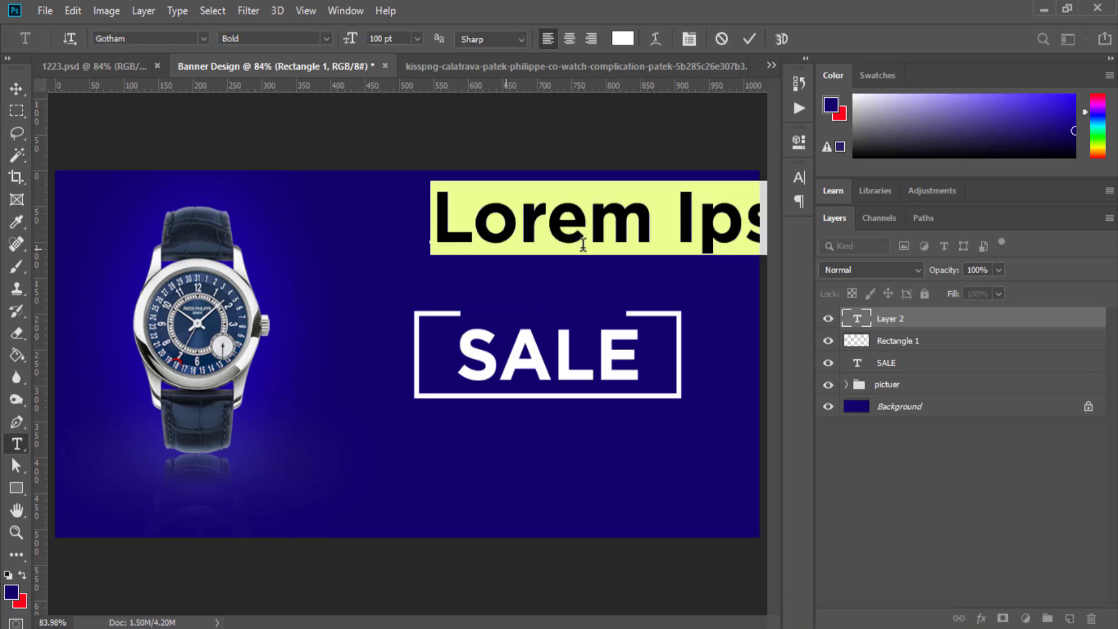
text(end of sea)
key(ctrl+a)
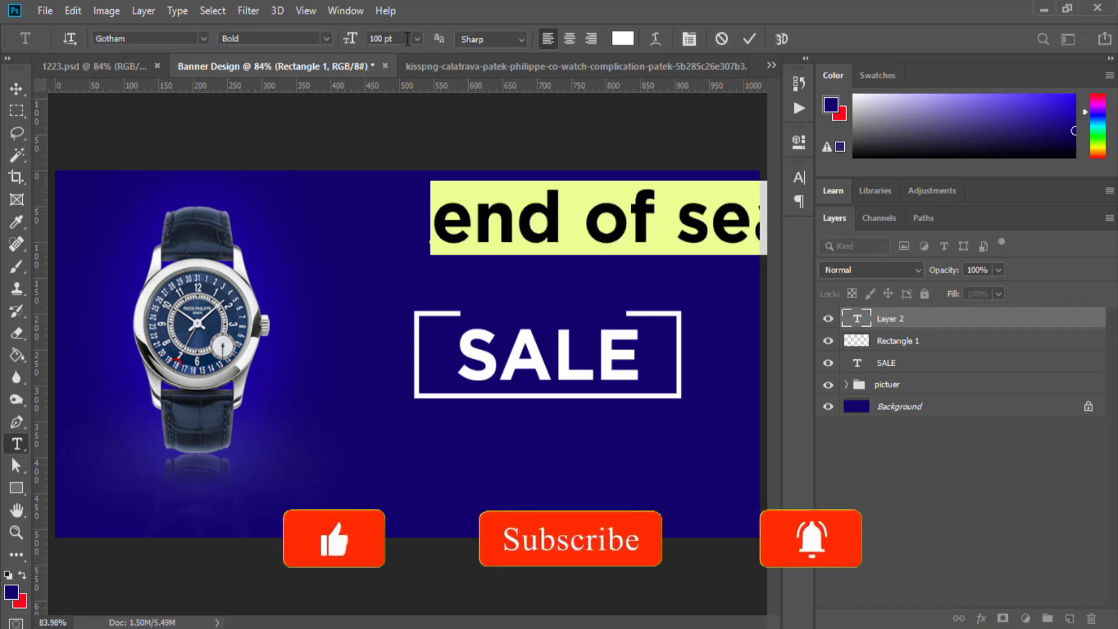
drag(407, 38, 369, 38)
text(25)
click(749, 39)
key(v)
drag(516, 237, 574, 314)
click(902, 466)
click(798, 177)
click(755, 170)
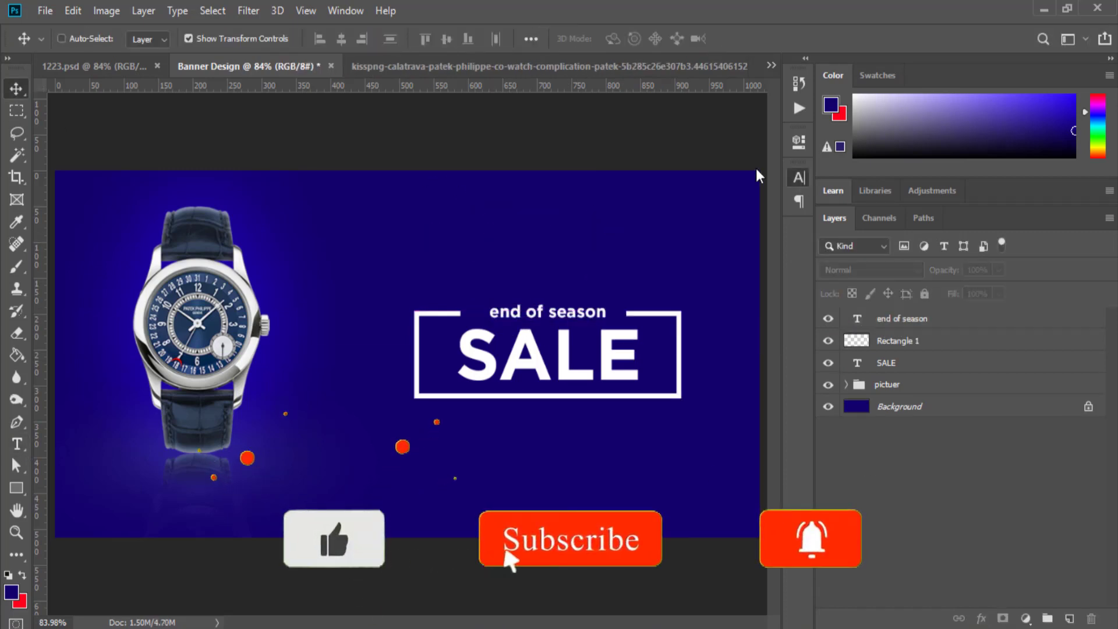
Enlarge the "end of season" text to fill the frame gap and nudge it until it is centred there
click(798, 177)
click(902, 319)
drag(615, 222, 631, 222)
click(762, 159)
drag(624, 181, 798, 210)
drag(584, 309, 566, 310)
click(920, 460)
click(933, 320)
key(Left)
key(Left)
key(Left)
click(920, 460)
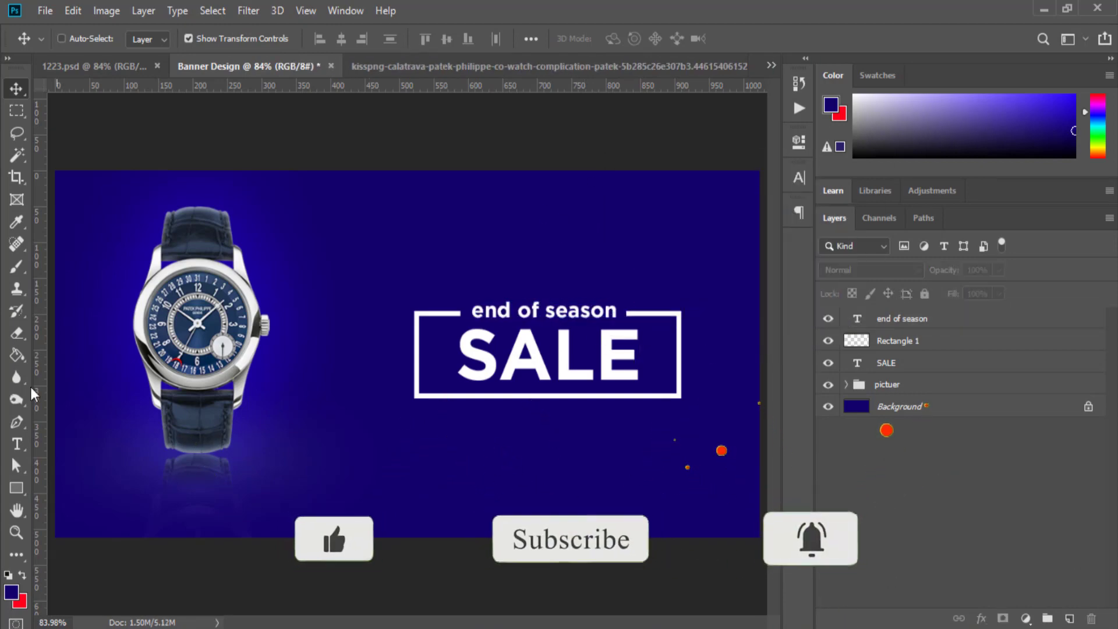
Add the text "LOGO" at 100 pt and place it centred above the SALE frame
click(16, 444)
click(470, 227)
text(LOGO)
drag(453, 217, 537, 218)
drag(351, 39, 415, 42)
click(749, 39)
key(v)
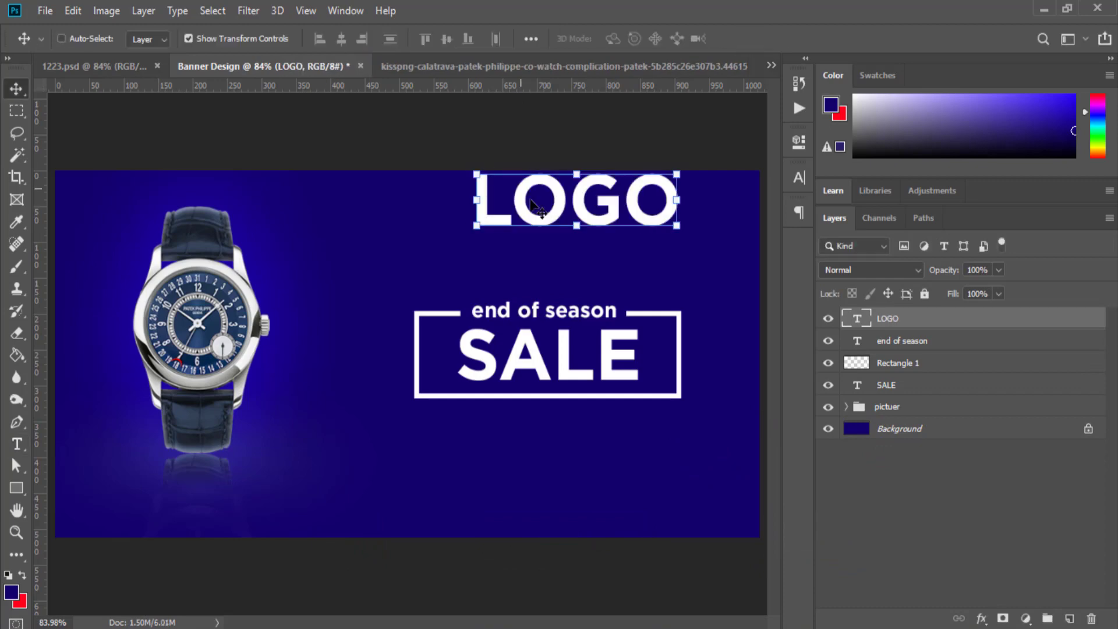
drag(533, 204, 503, 254)
Add the text "UNDER 399" at 40 pt and place it centred below the SALE frame
key(t)
click(480, 441)
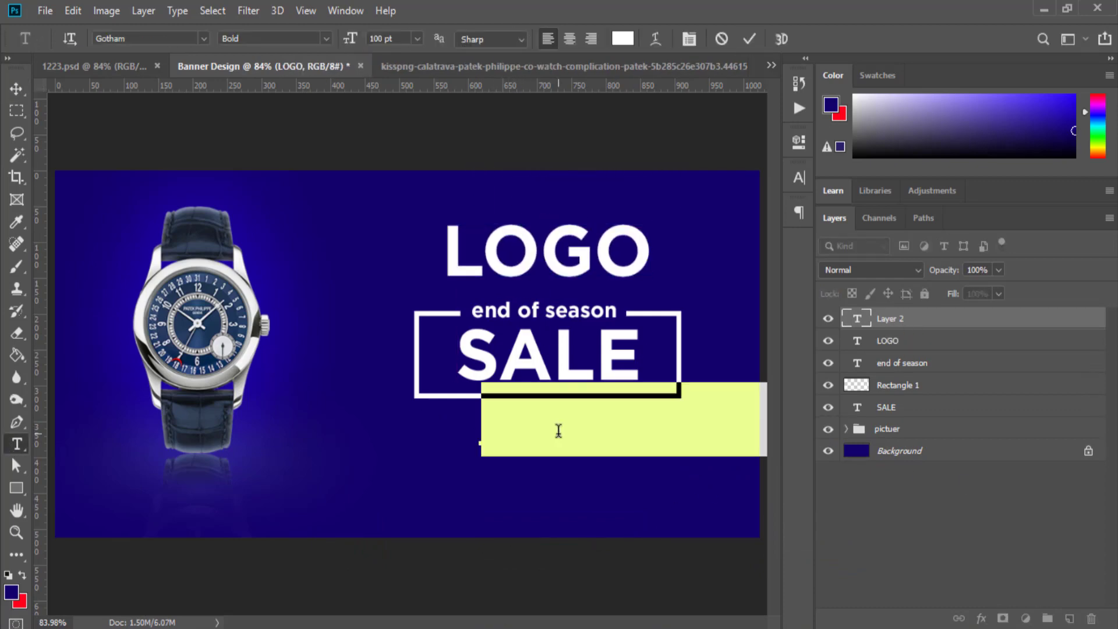
text(UNDER 399)
key(ctrl+a)
drag(351, 39, 319, 39)
click(749, 39)
key(v)
mouse_move(564, 430)
mouse_down()
mouse_move(543, 424)
mouse_move(332, 457)
mouse_up()
Draw a thin white horizontal bar beside UNDER 399 and fit it between the frame's outer edge and the text
key(z)
click(439, 429)
click(487, 429)
click(486, 429)
click(15, 489)
key(v)
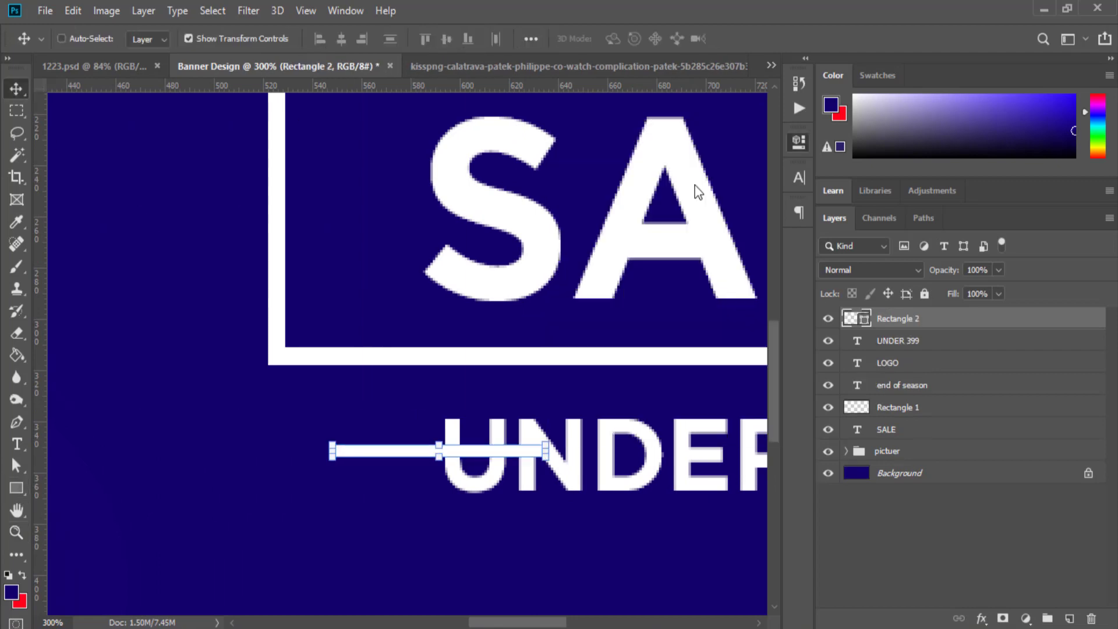
drag(469, 452, 404, 456)
drag(482, 455, 666, 424)
key(Return)
Duplicate the thin bar so that UNDER 399 is flanked on both sides, and deselect the layers
key(ctrl+j)
key(ctrl+0)
click(886, 566)
click(906, 364)
ctrl+click(906, 364)
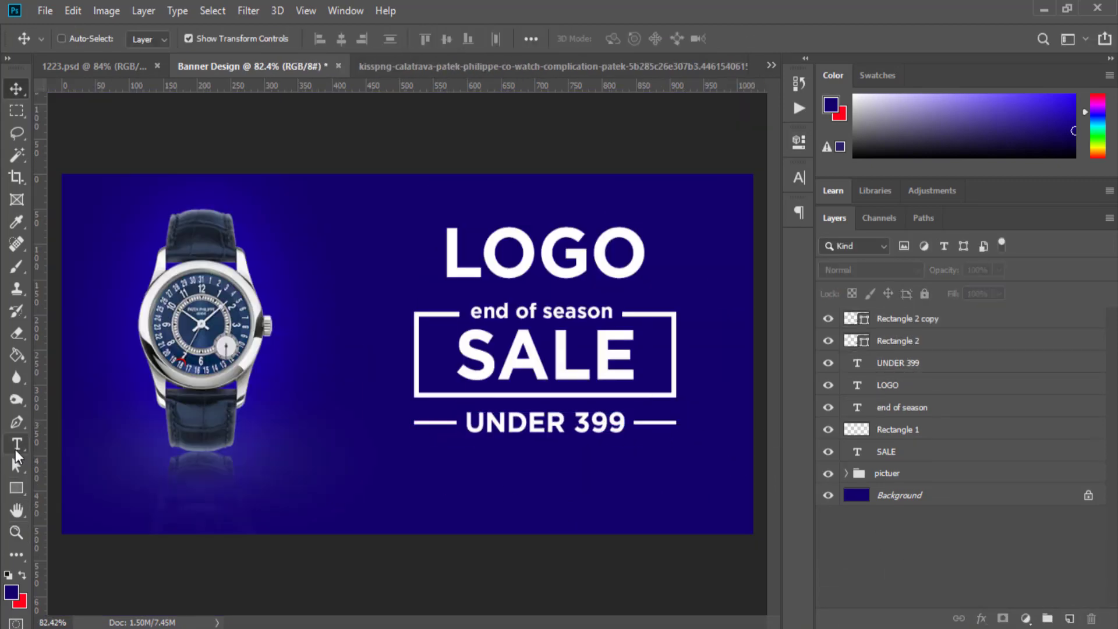
Add the tagline "watches best selling products" at 27 pt and move it below UNDER 399
click(17, 447)
click(465, 472)
text(watches )
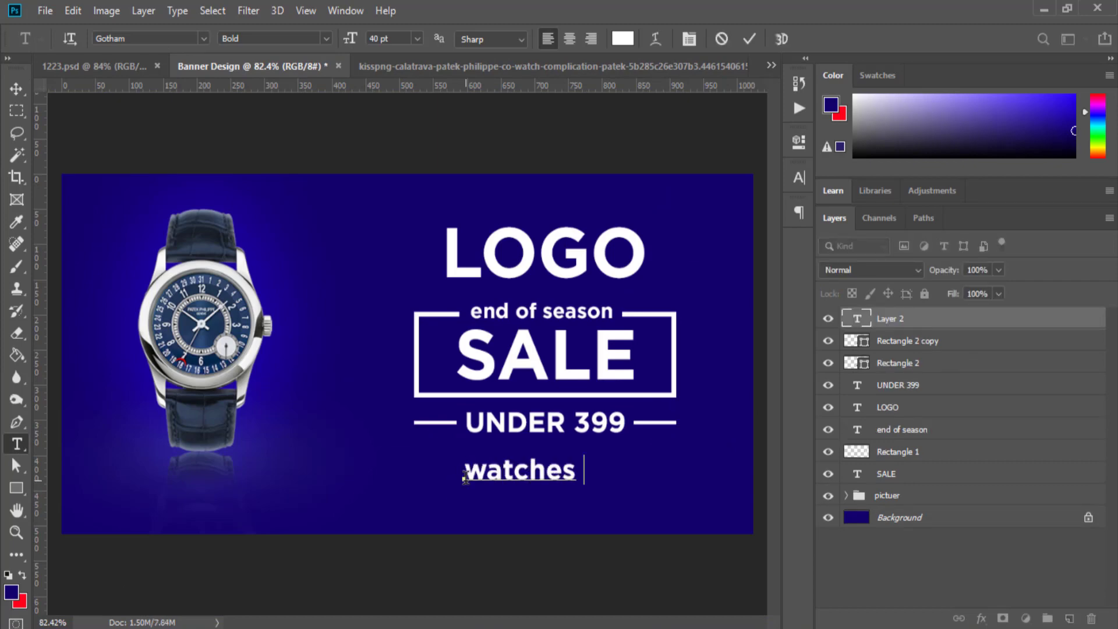
text(best selling products)
key(ctrl+a)
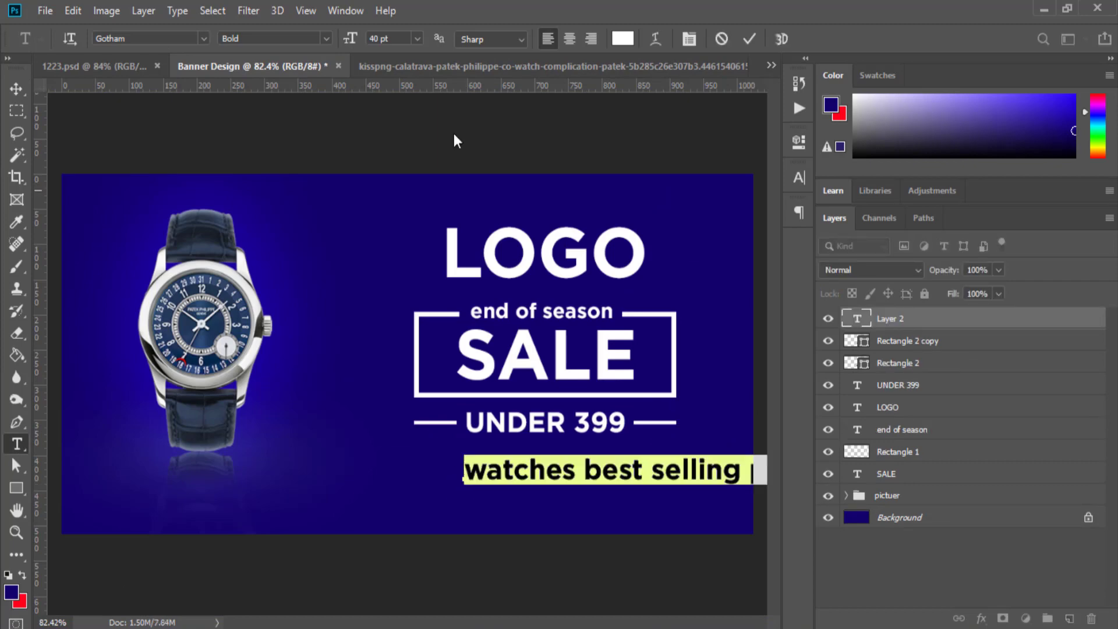
drag(350, 38, 331, 39)
click(16, 88)
drag(637, 477, 578, 462)
Set the tagline's tracking to 220, reduce its font size to fit the frame width and centre it below UNDER 399
click(798, 177)
click(723, 257)
drag(709, 238, 716, 238)
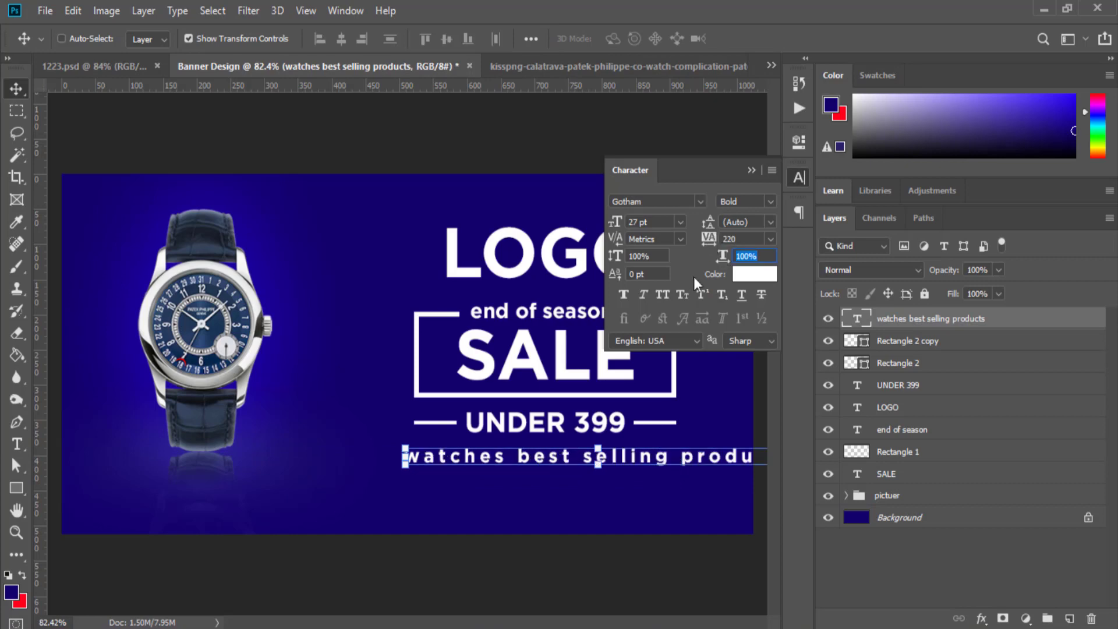
drag(614, 221, 607, 222)
drag(570, 502, 586, 496)
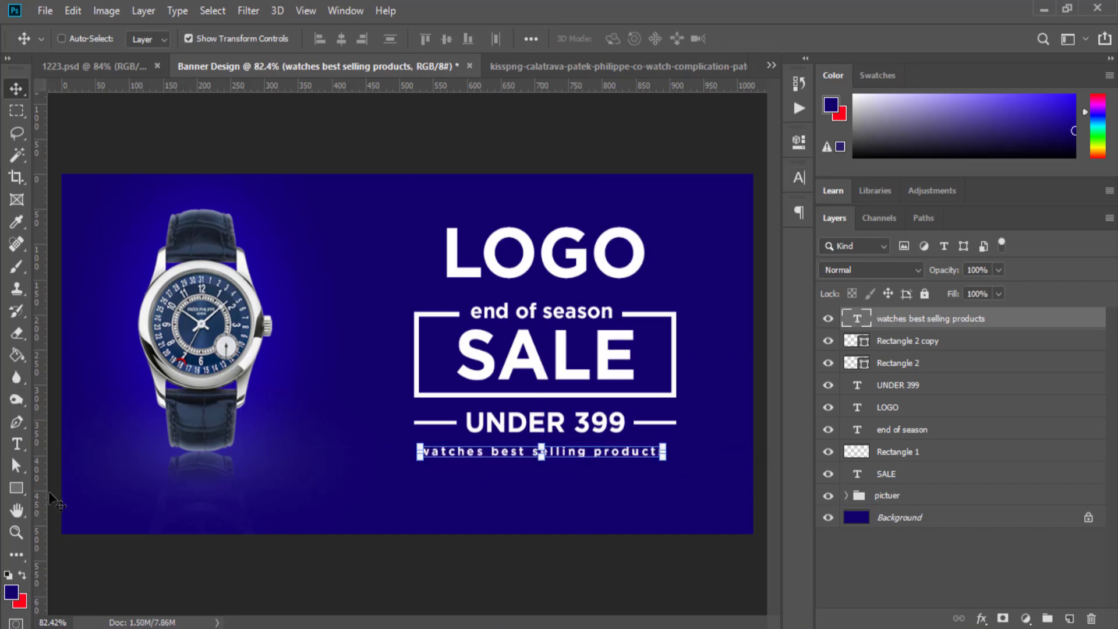
click(875, 567)
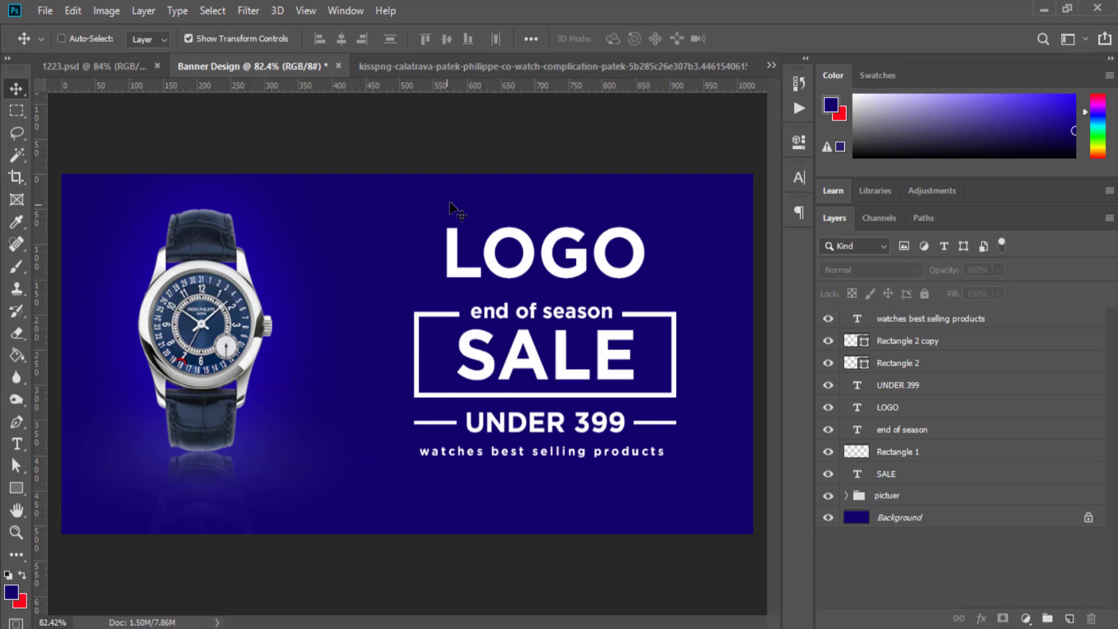
Draw a 265 x 67 px rounded rectangle with a 5 px white stroke, increase its corner radius and place it below the tagline
right_click(18, 489)
click(76, 505)
drag(464, 480, 555, 503)
click(571, 245)
click(639, 242)
drag(639, 242, 609, 243)
text(5)
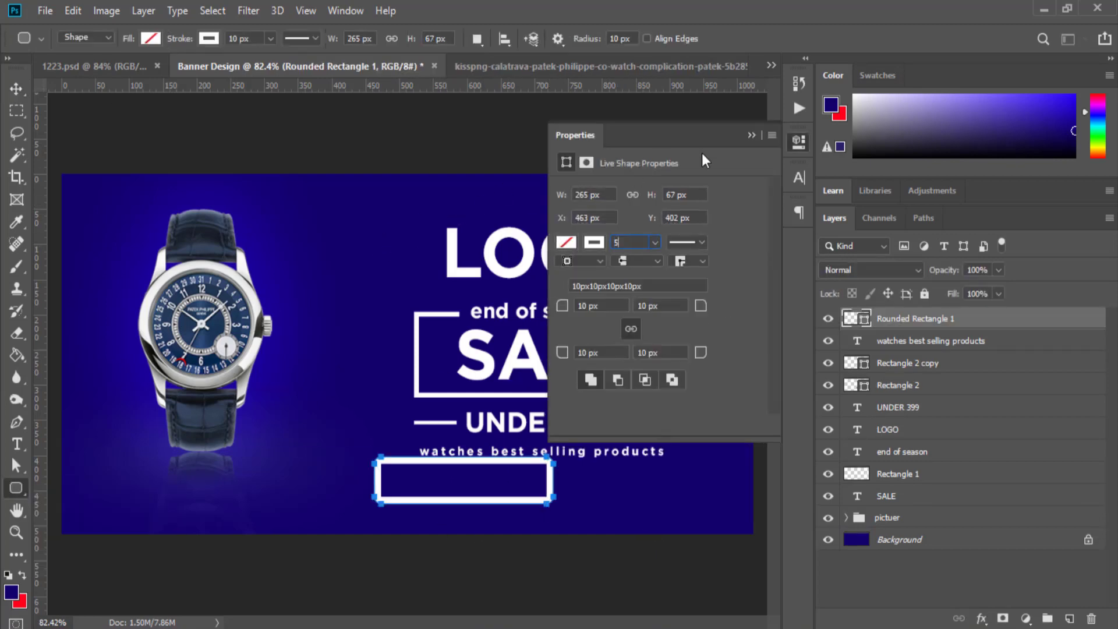
key(Return)
drag(560, 309, 579, 309)
key(v)
drag(448, 486, 519, 501)
Add the text "SHOP NOW" at 30 pt with tracking 0 inside the rounded rectangle, widening the rectangle to hold it
key(t)
click(556, 511)
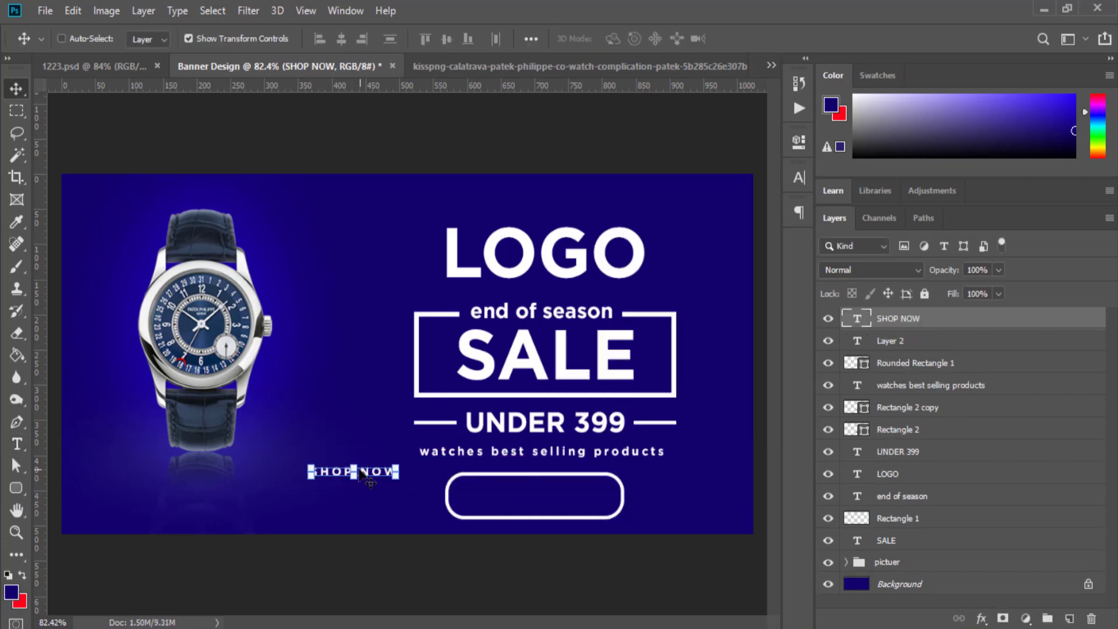
drag(349, 466, 506, 501)
click(798, 177)
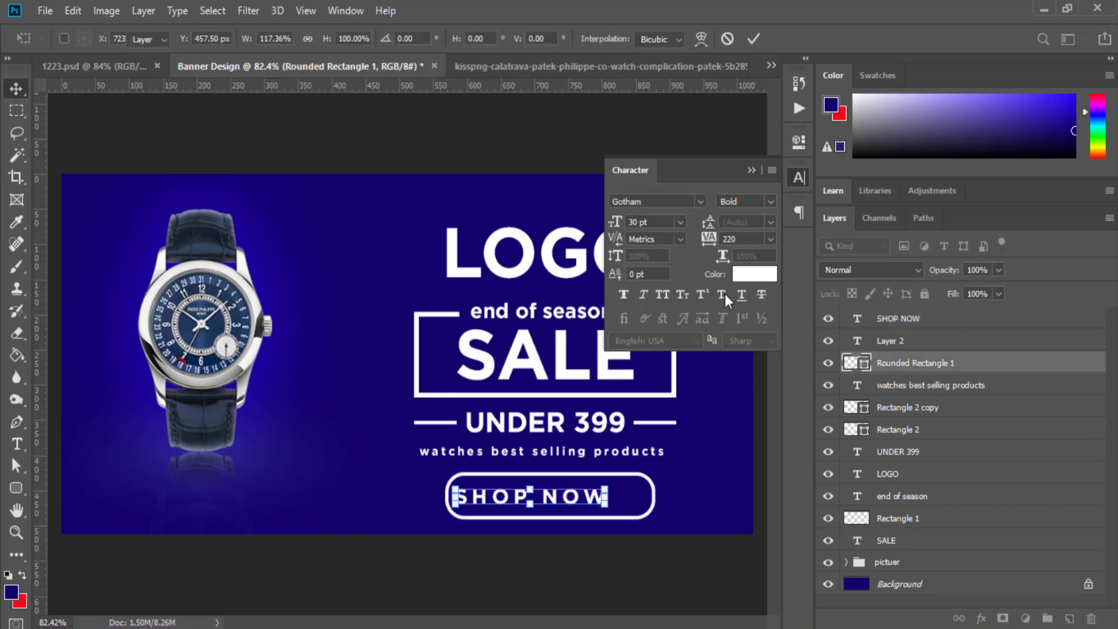
click(771, 238)
click(749, 343)
Add a circled arrowhead custom shape after SHOP NOW and narrow the rounded rectangle to fit around both
right_click(21, 492)
click(70, 570)
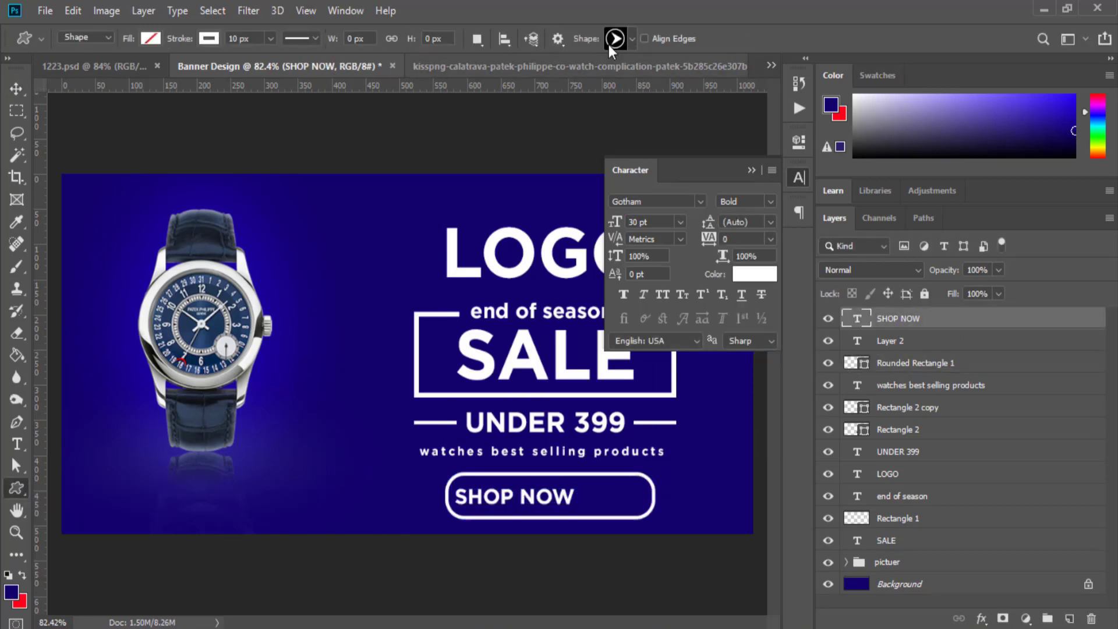
click(614, 39)
double_click(648, 188)
drag(599, 483, 633, 496)
key(v)
click(907, 385)
key(Return)
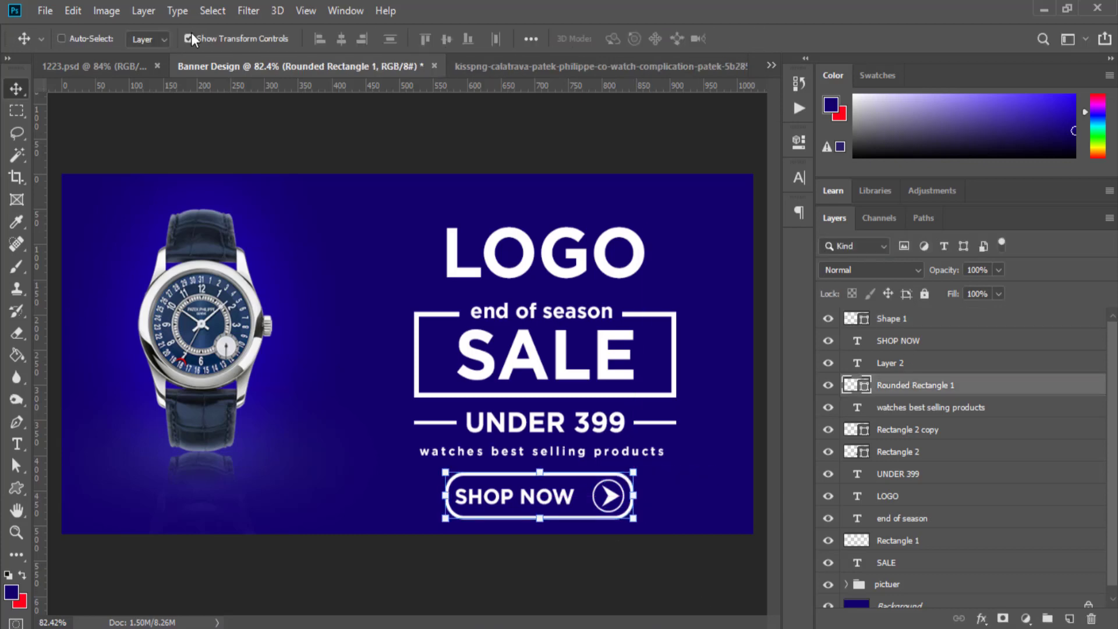
Turn off the transform controls and show the Timeline
click(189, 39)
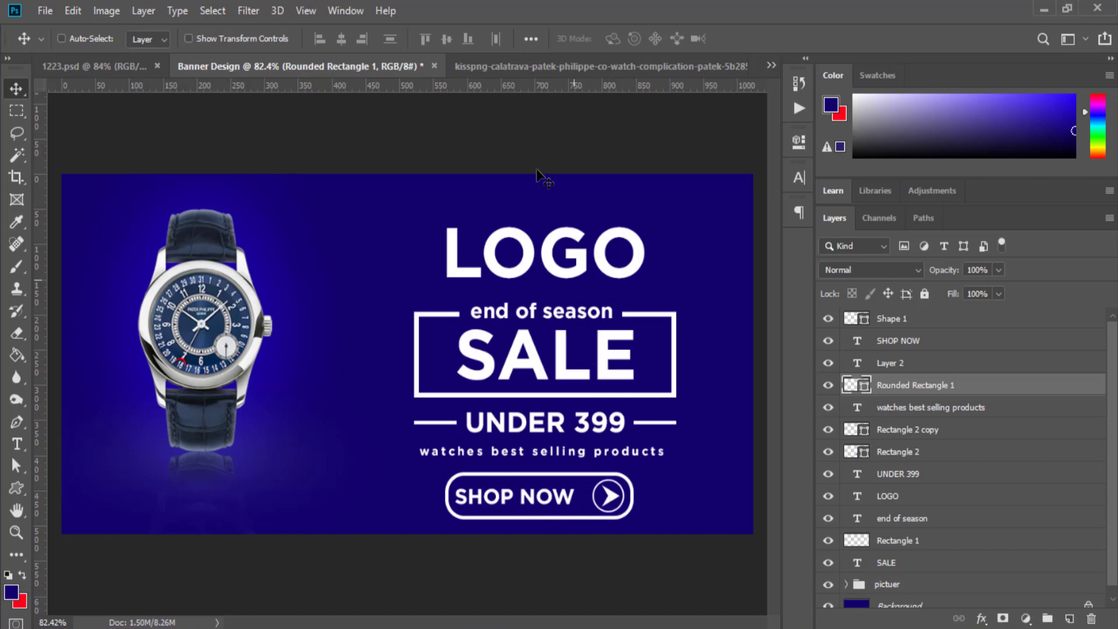
click(345, 10)
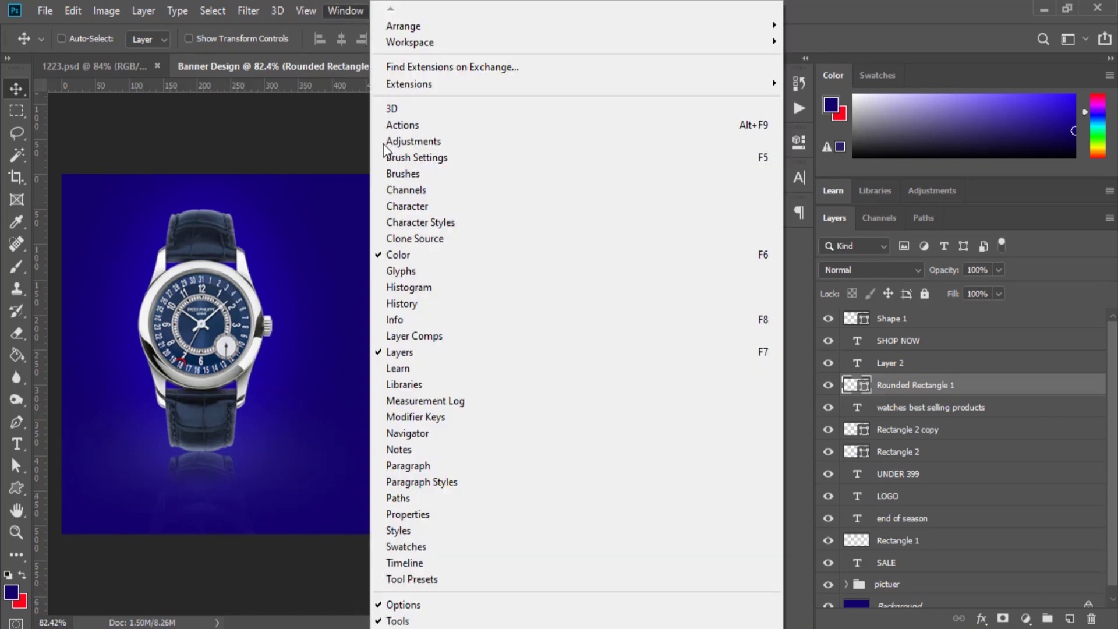
click(428, 561)
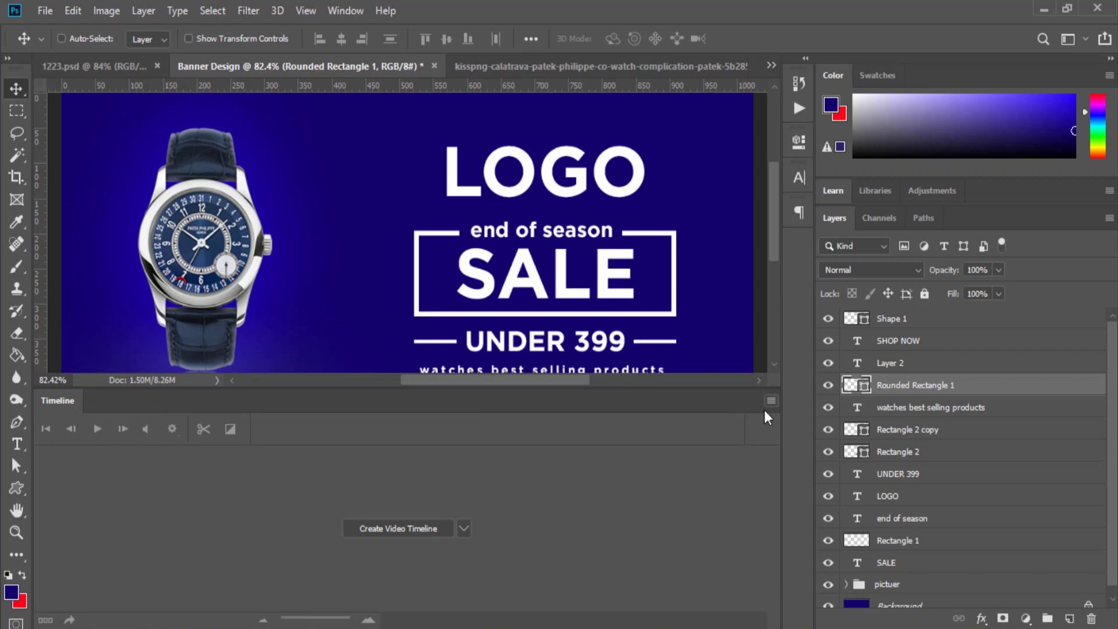
Create a video timeline and start opacity keyframing on the SHOP NOW text layer with 0% at 0:00:00:00
click(403, 530)
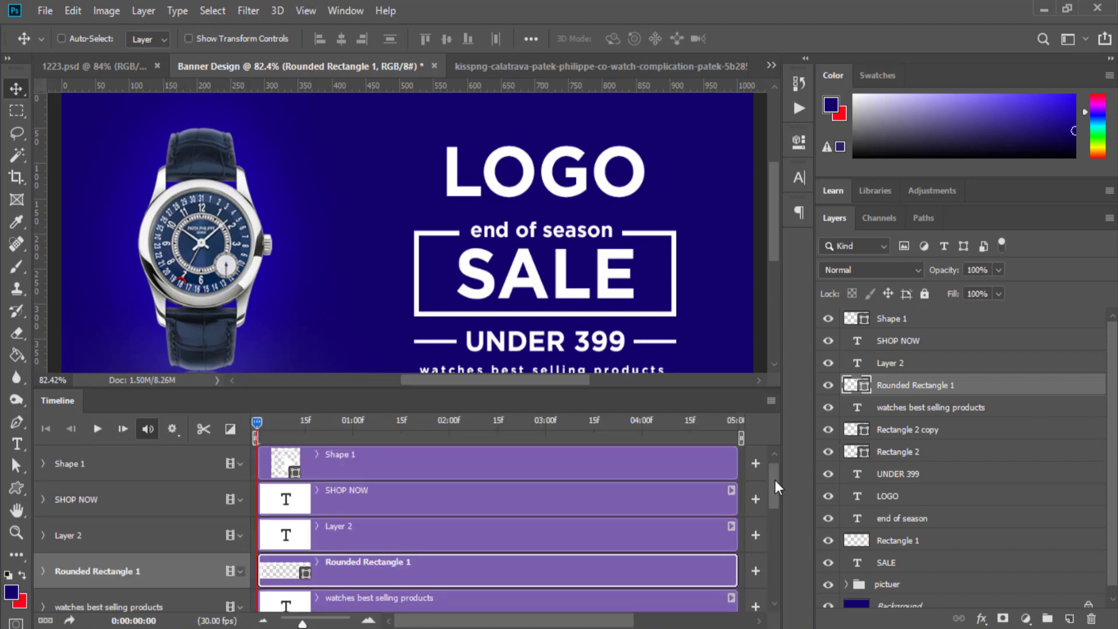
drag(776, 488, 731, 483)
click(281, 505)
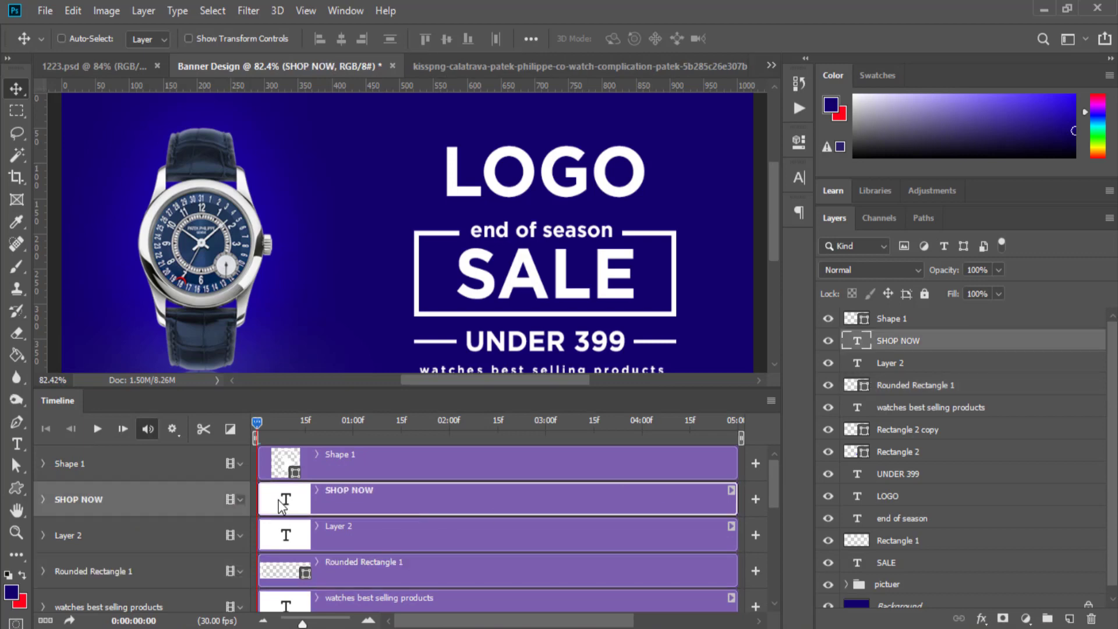
click(43, 499)
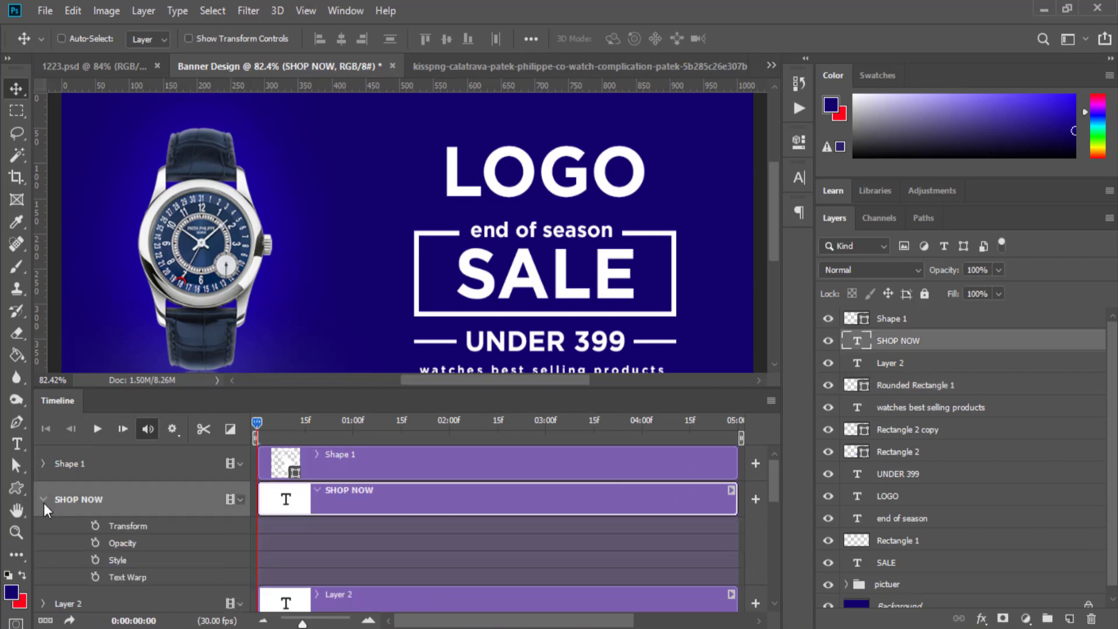
click(96, 542)
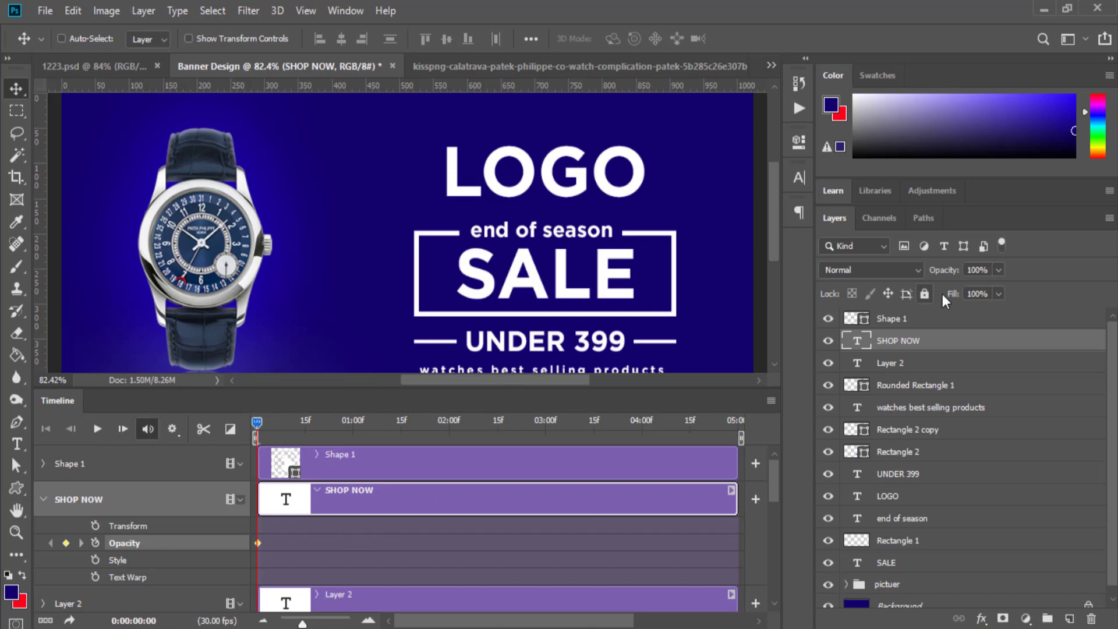
click(999, 270)
drag(998, 287, 923, 289)
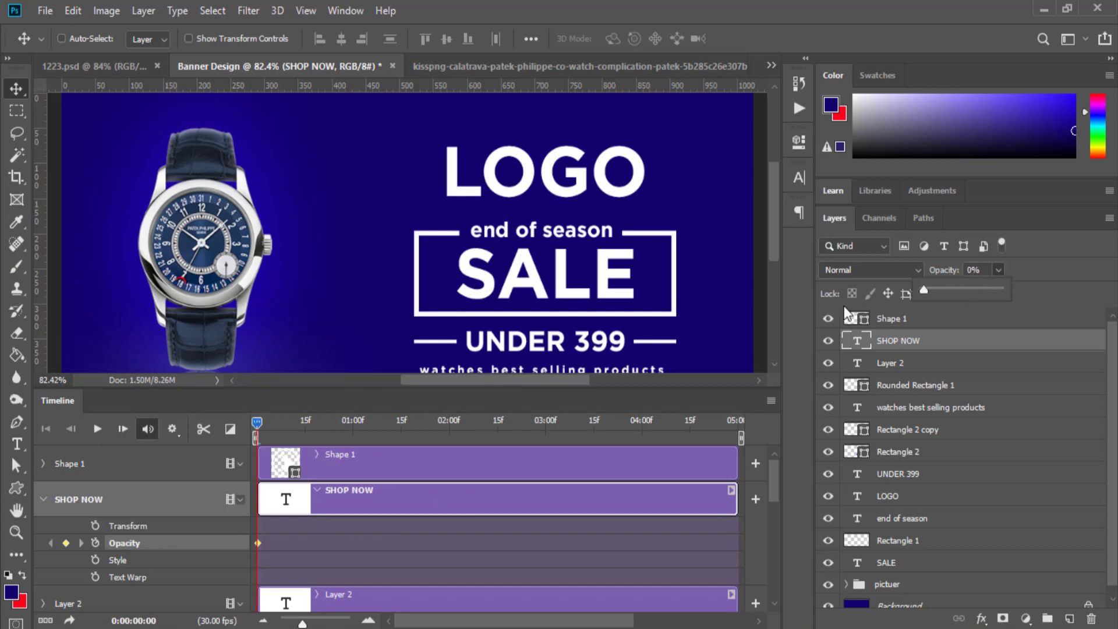
Add SHOP NOW opacity keyframes of 100% at 0:00:00:16 and 0% at 0:00:01:00
scroll(658, 262, down, 5)
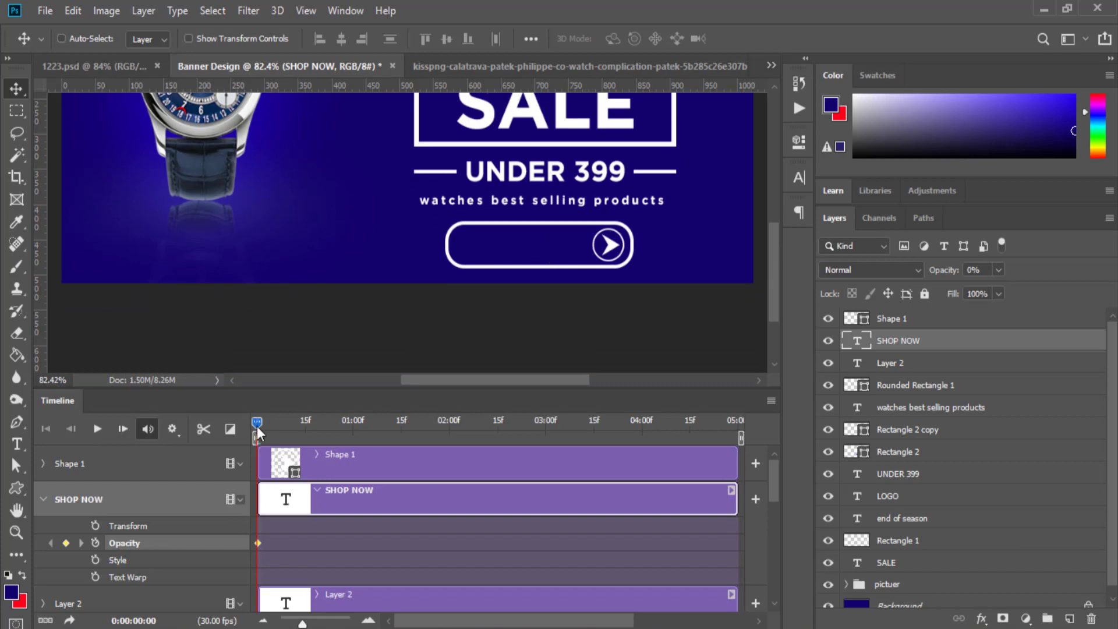
drag(256, 426, 310, 424)
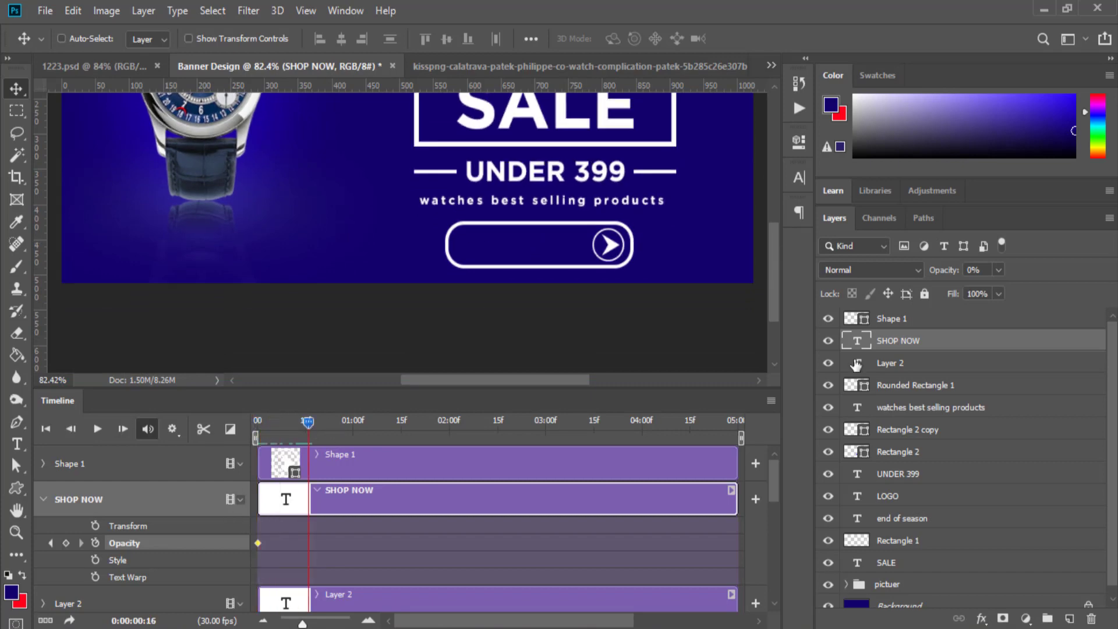
click(998, 270)
drag(998, 291, 1115, 289)
drag(309, 427, 355, 428)
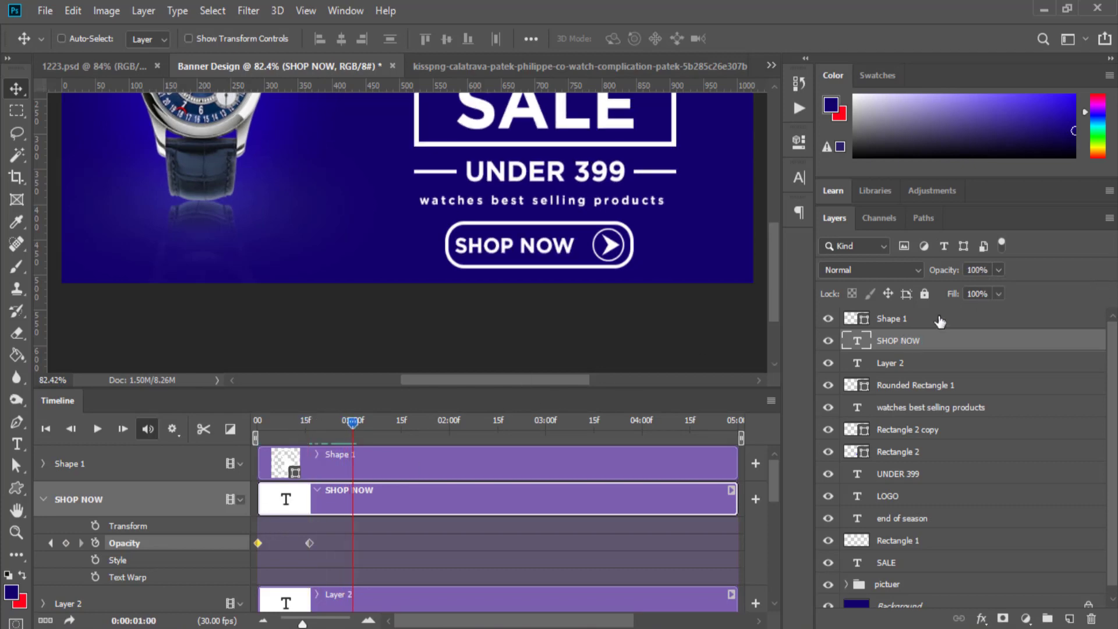
click(999, 269)
drag(1000, 289, 866, 295)
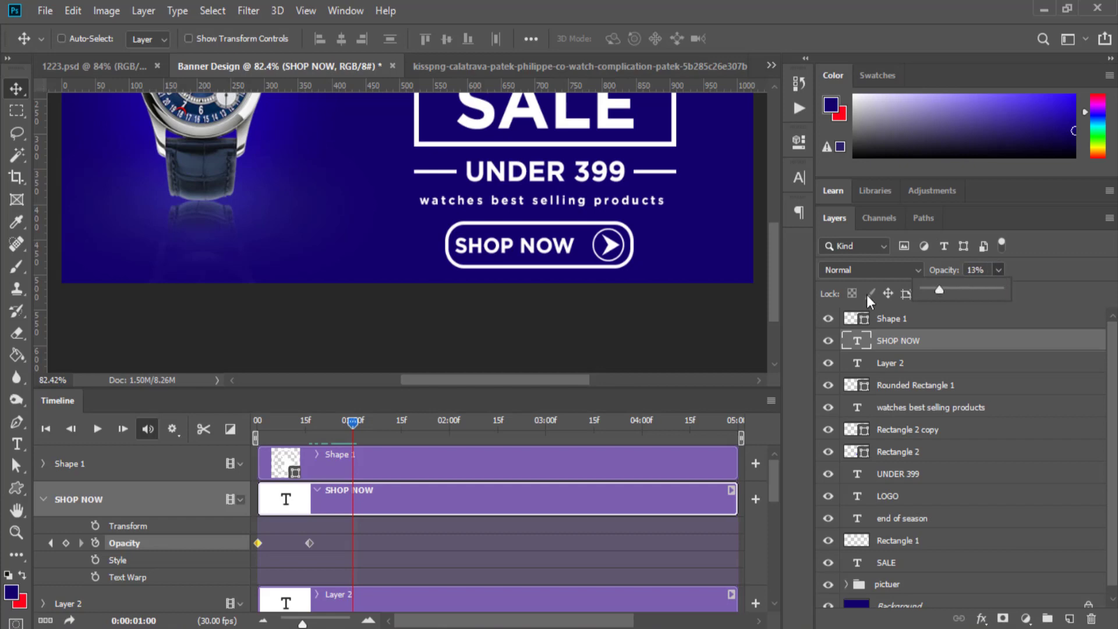
Add SHOP NOW opacity keyframes of 100% at 0:00:01:15 and 0% at 0:00:02:01
drag(352, 426, 400, 425)
click(1001, 272)
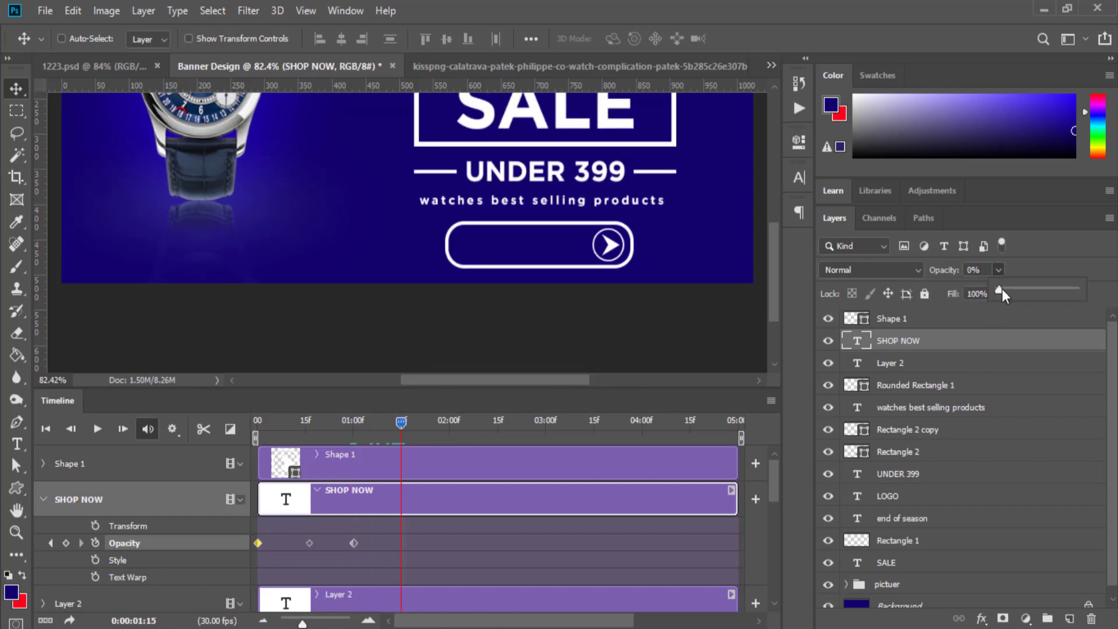
drag(1001, 289, 1098, 295)
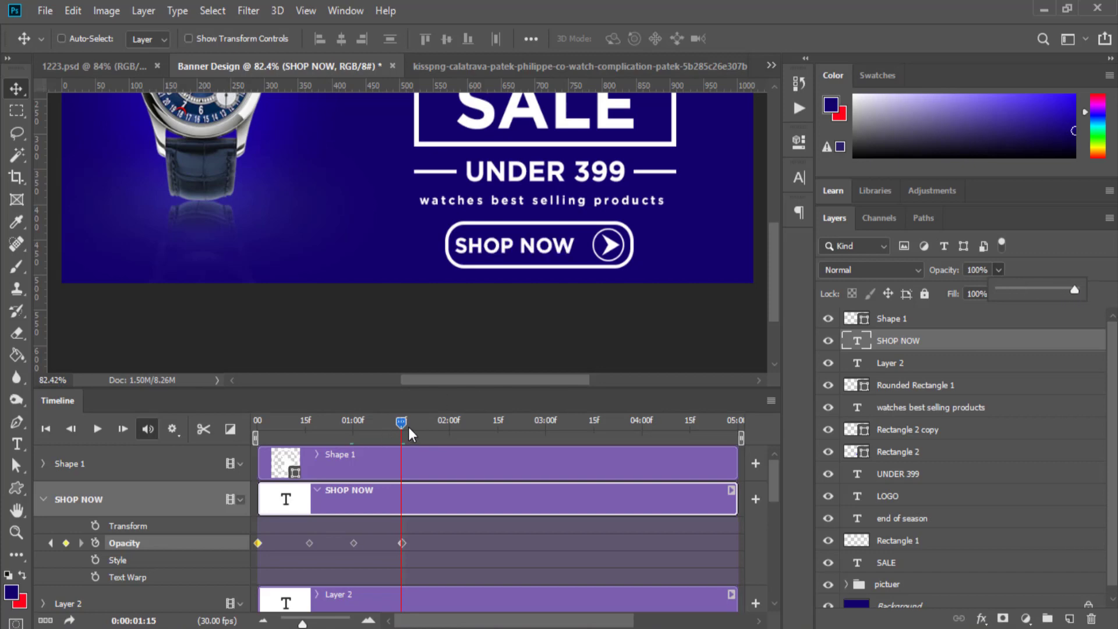
drag(403, 424, 455, 422)
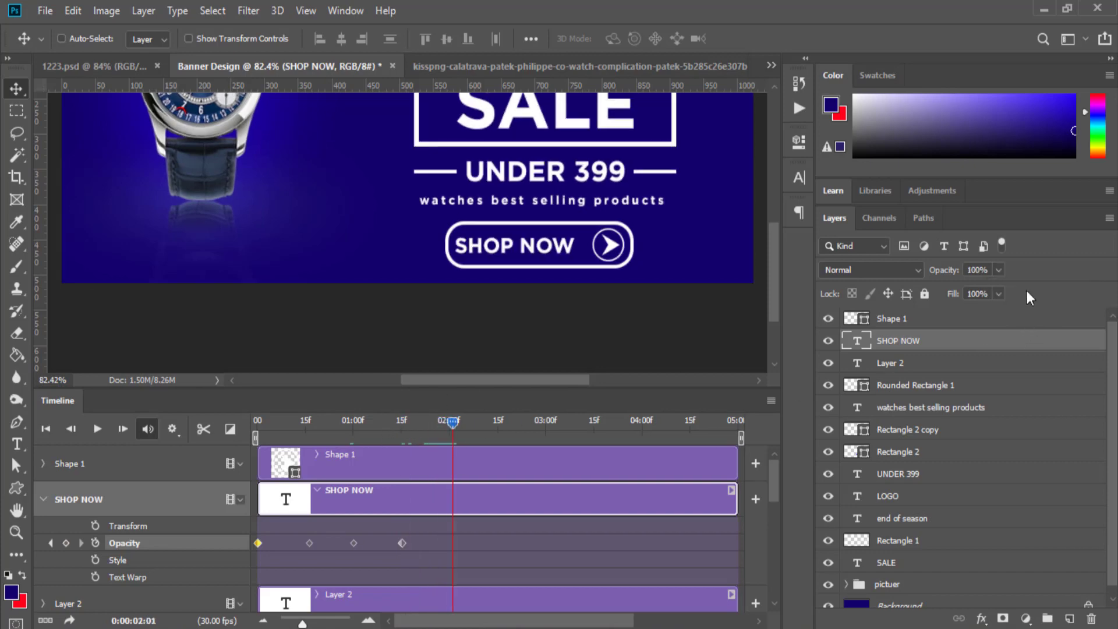
click(998, 270)
drag(1000, 286, 823, 303)
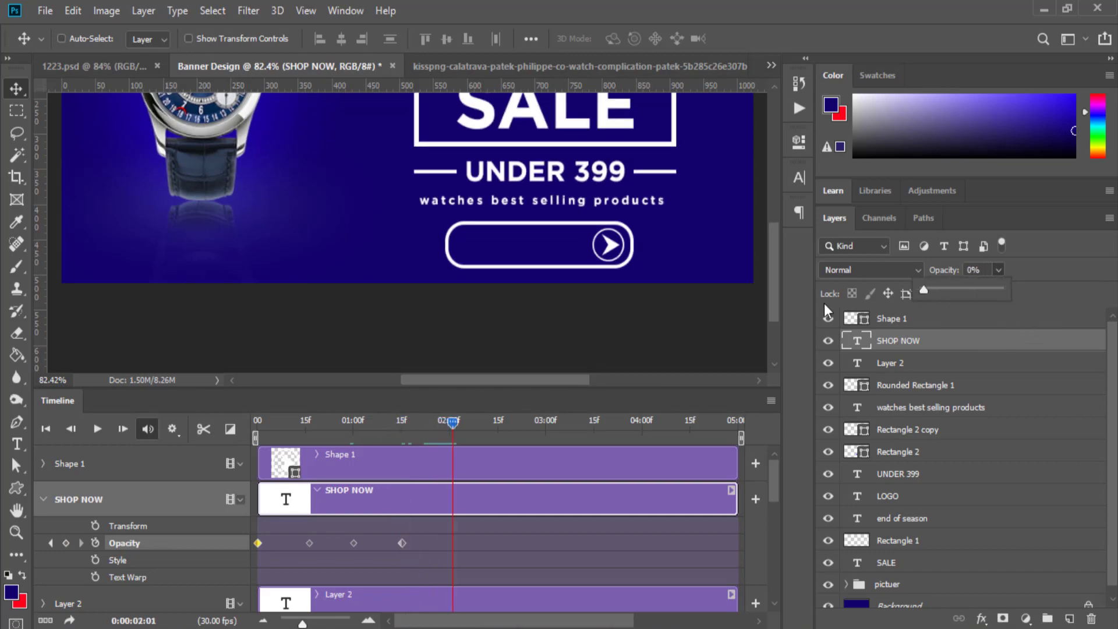
Add SHOP NOW opacity keyframes of 100% at 0:00:02:17 and 0% at 0:00:03:01
click(445, 421)
drag(446, 421, 505, 421)
click(1001, 270)
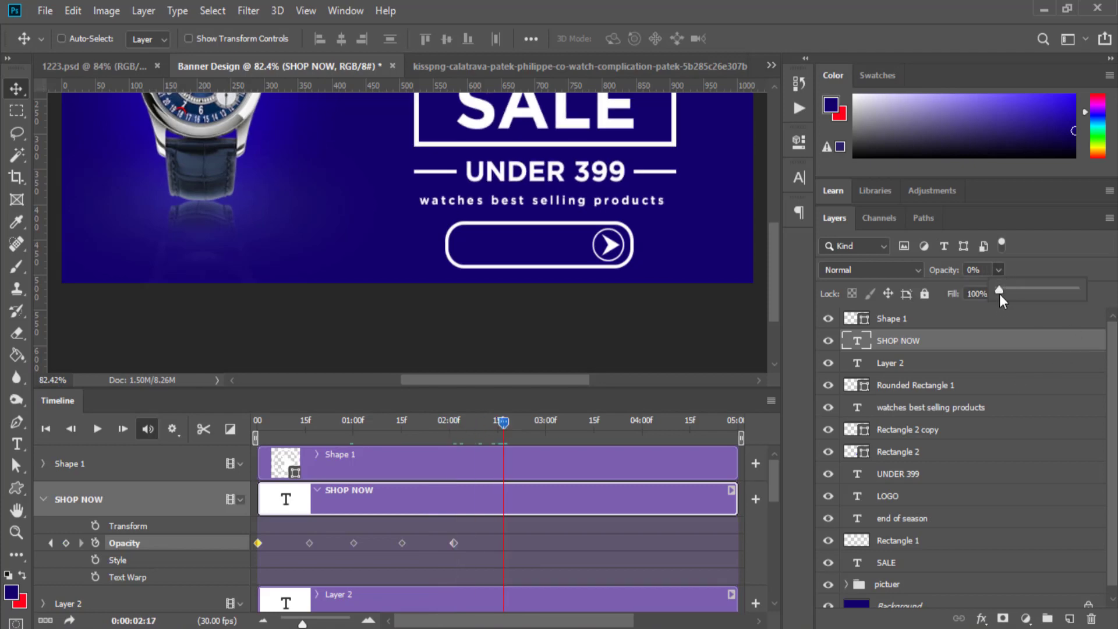
drag(1025, 291, 1078, 289)
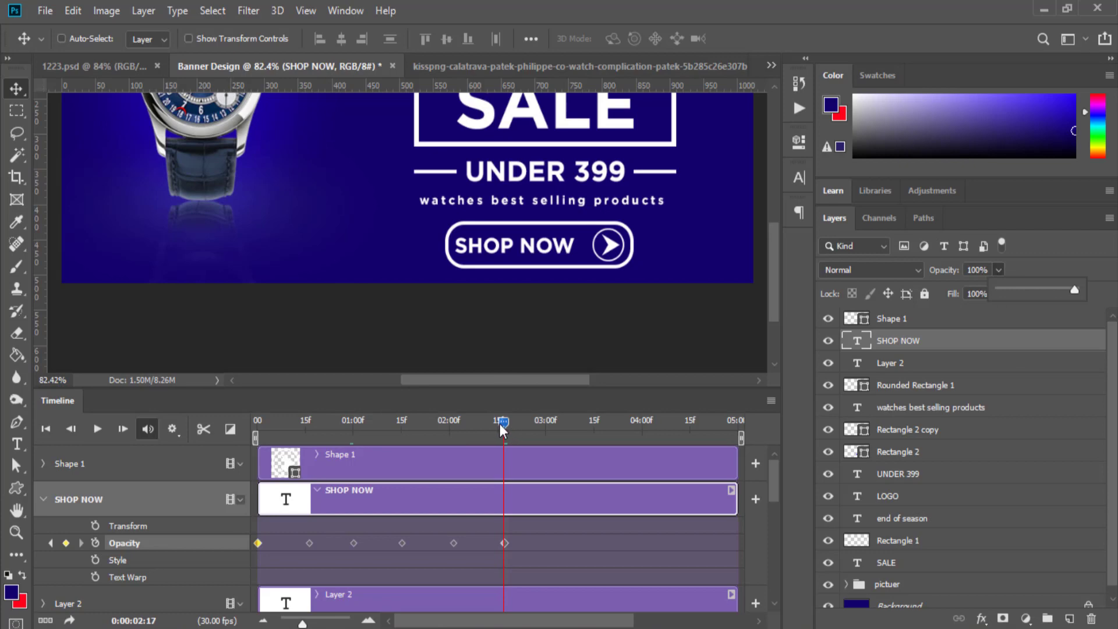
drag(500, 424, 554, 420)
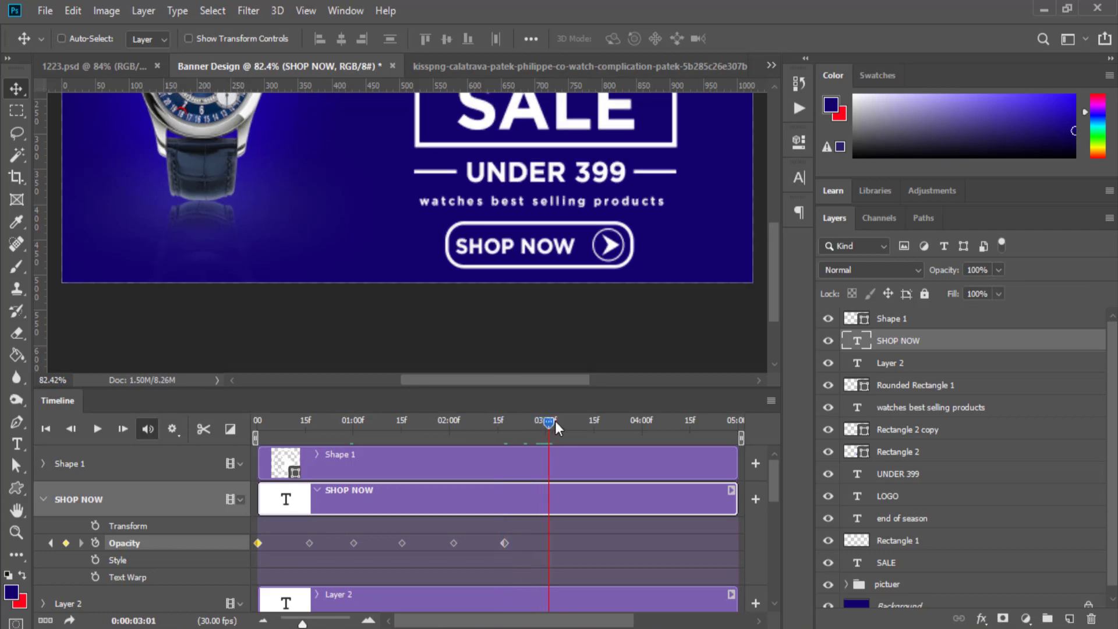
click(998, 270)
drag(997, 294, 860, 327)
Add a final SHOP NOW opacity keyframe of 100% at 0:00:03:16
drag(544, 425, 598, 419)
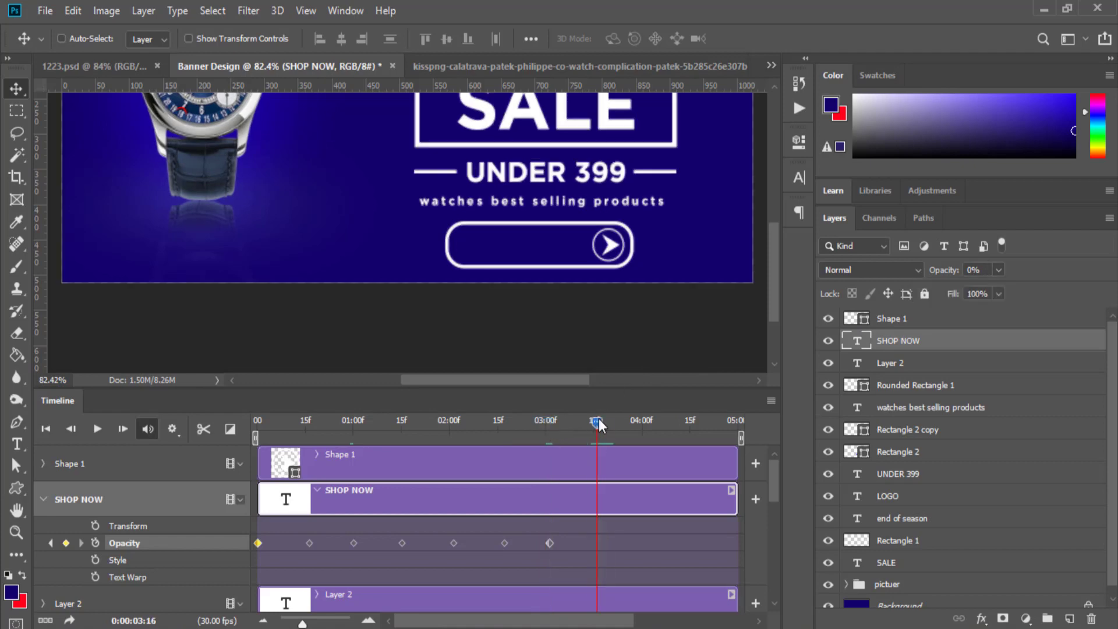
click(998, 270)
drag(999, 289, 1081, 290)
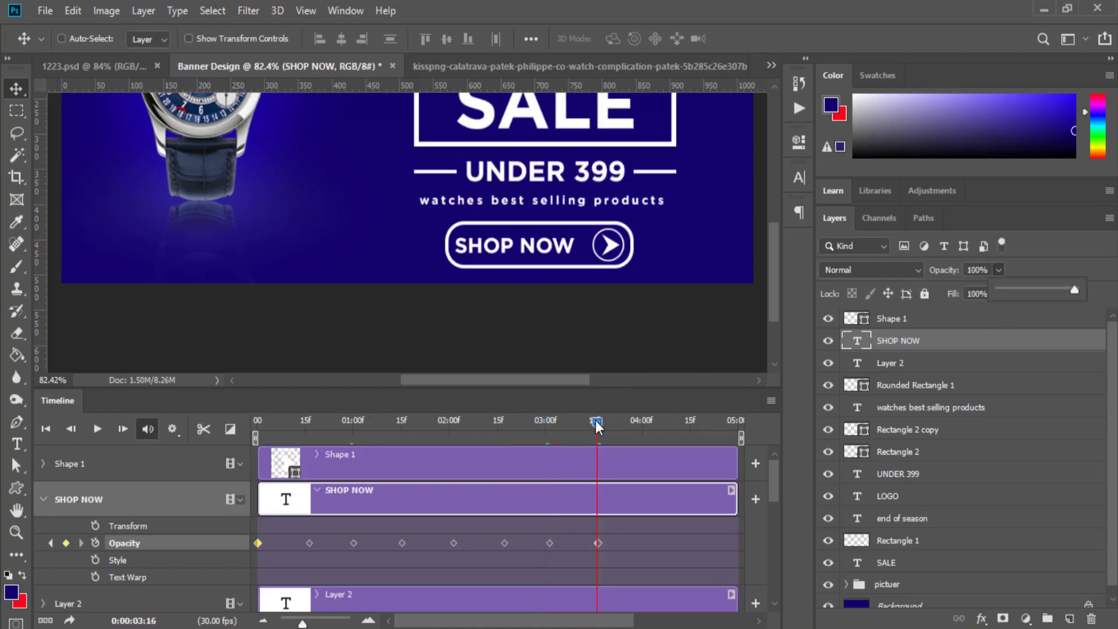
Play the timeline to preview the blinking SHOP NOW text and return the playhead to the start
drag(598, 424, 257, 423)
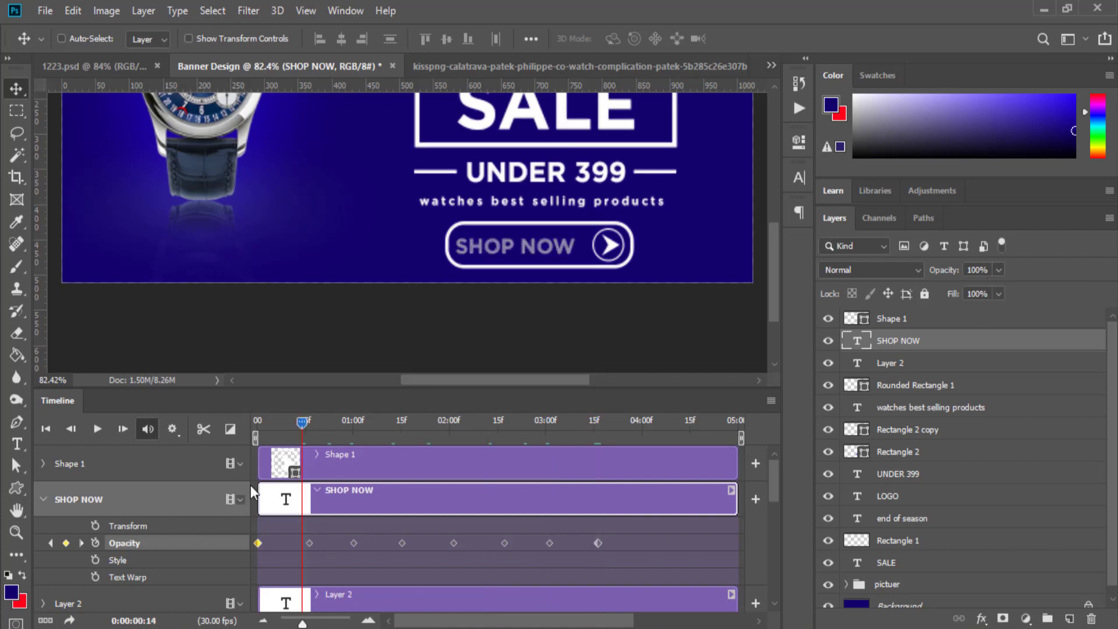
click(97, 431)
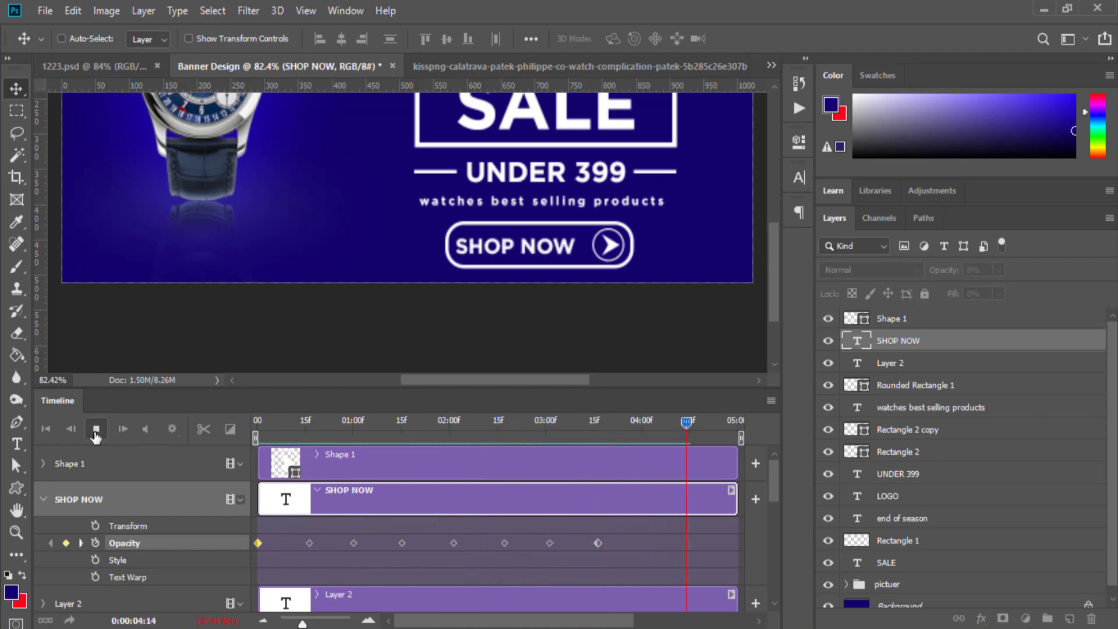
drag(732, 430, 211, 460)
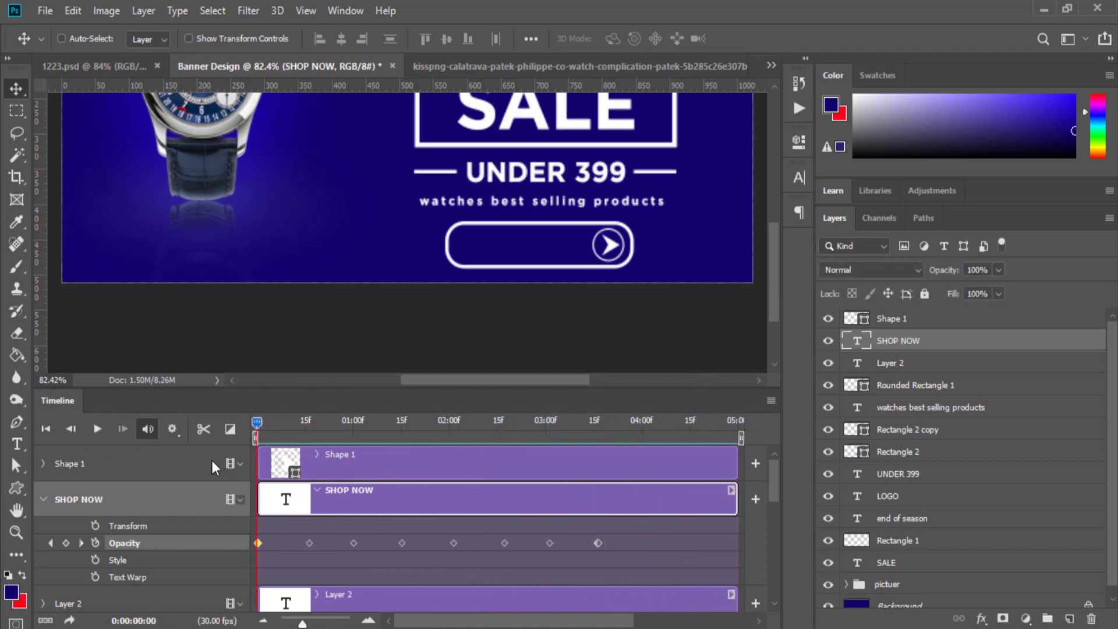
Close the Timeline and open the banner in Save for Web (Legacy)
click(770, 401)
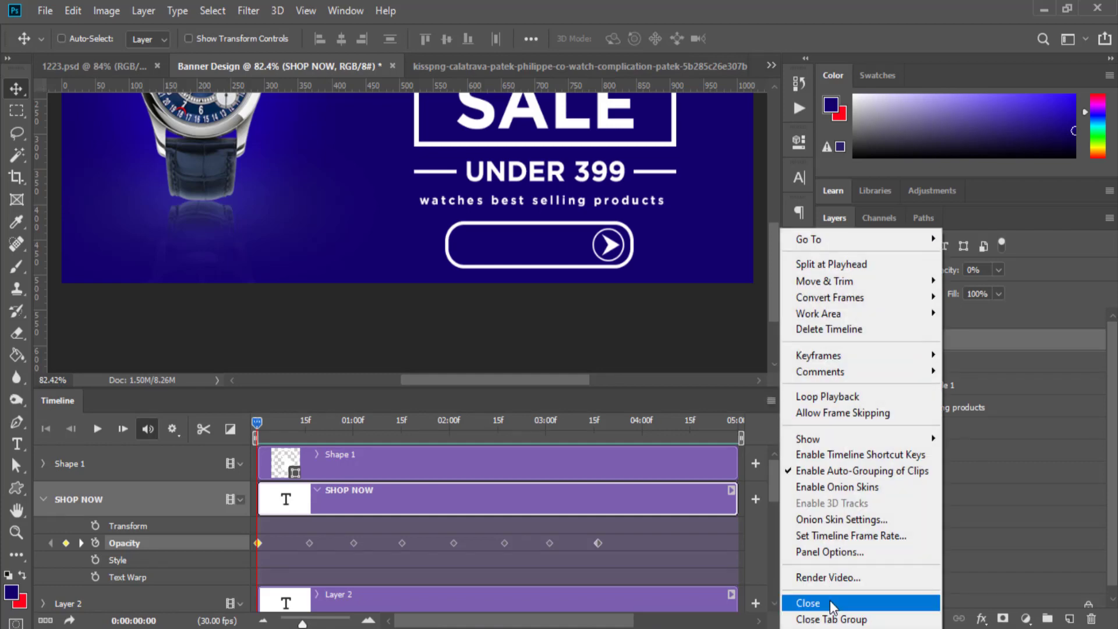
click(830, 600)
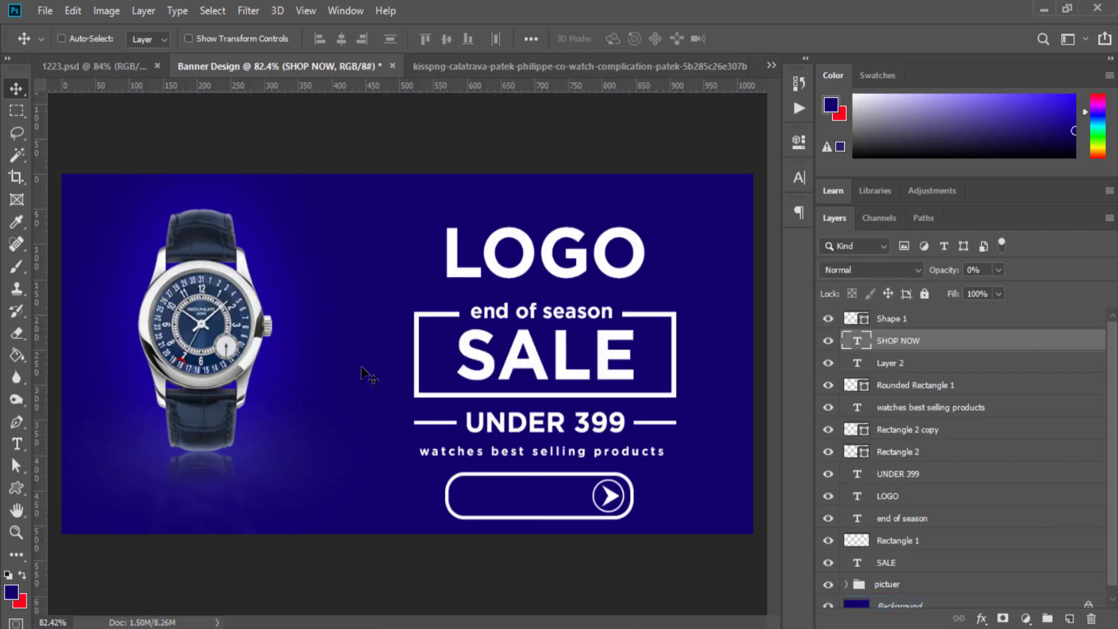
click(52, 15)
mouse_move(108, 249)
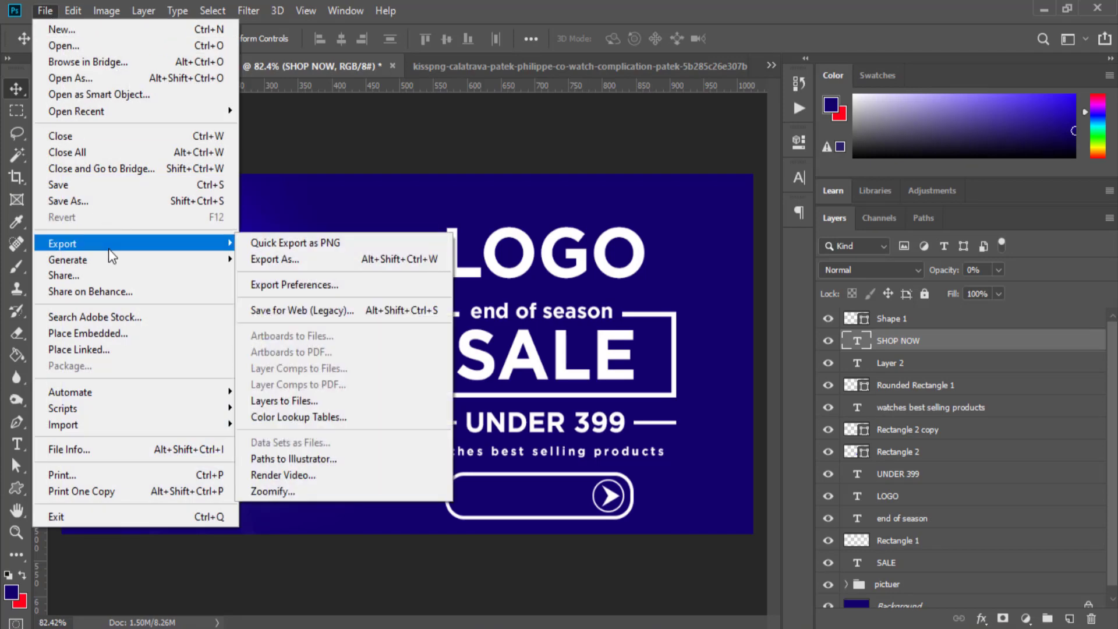
click(350, 311)
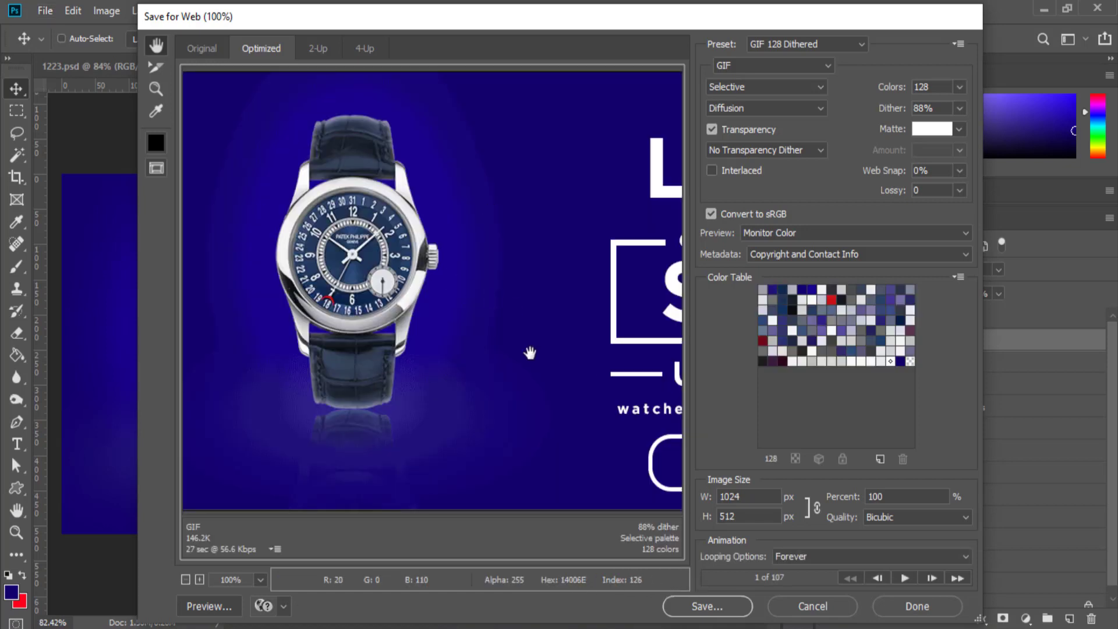
Preview the GIF animation around the SHOP NOW button and save the file to the Desktop as Banner-Design.gif
drag(588, 352, 316, 312)
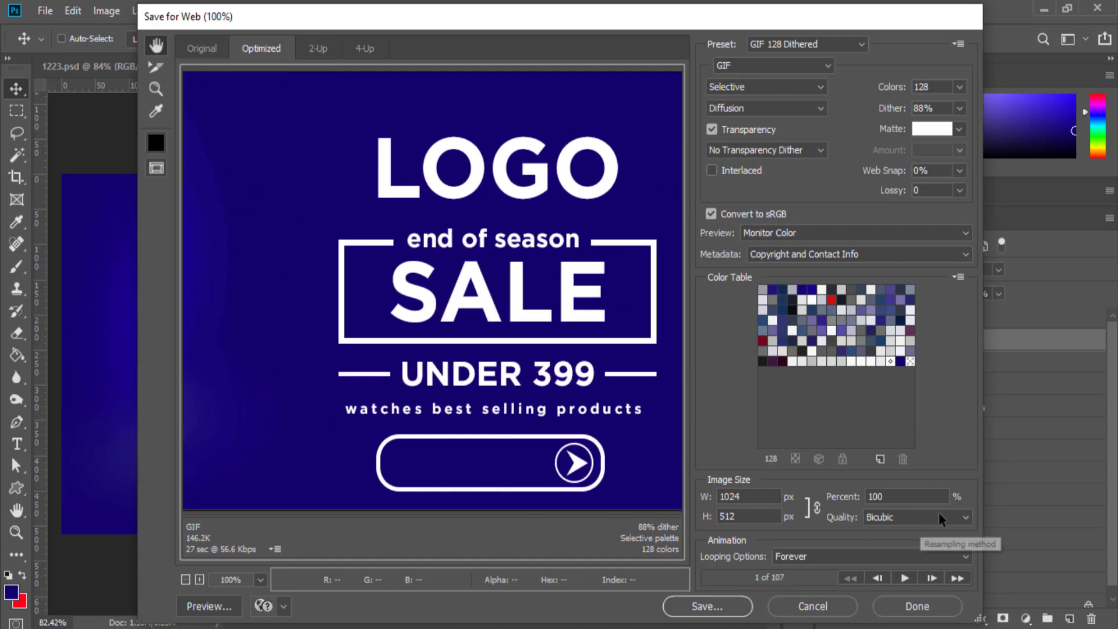
click(905, 578)
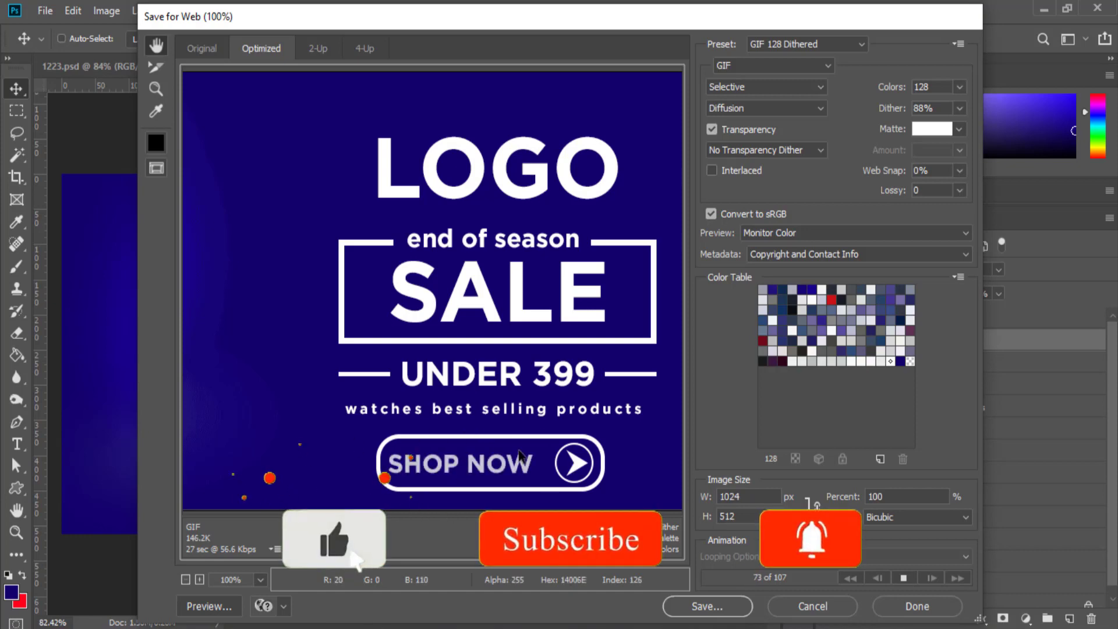
click(904, 578)
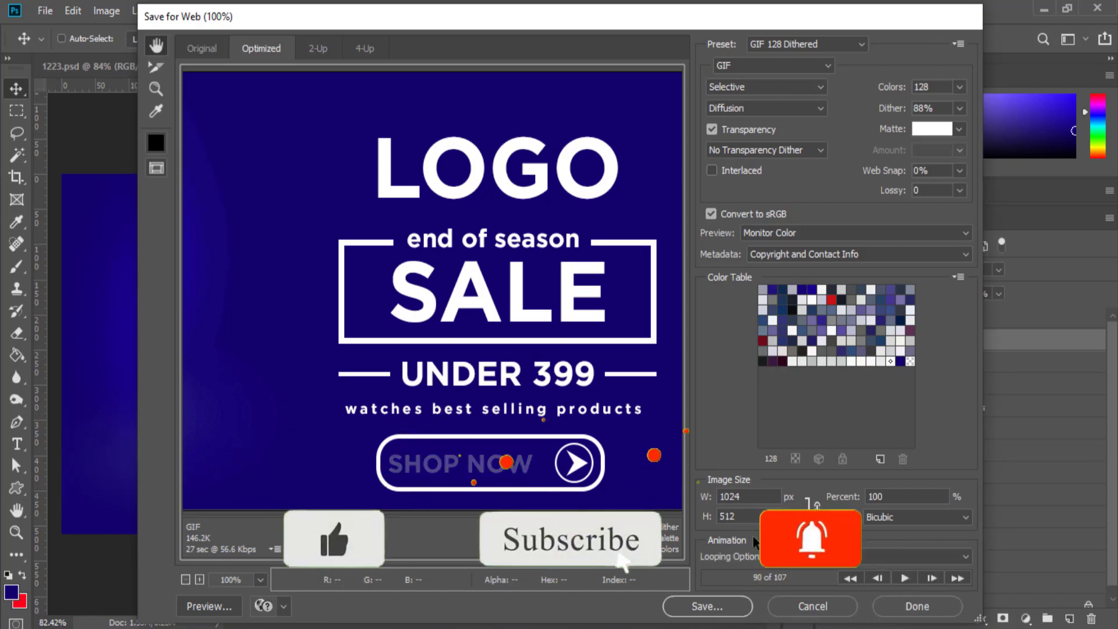
click(705, 608)
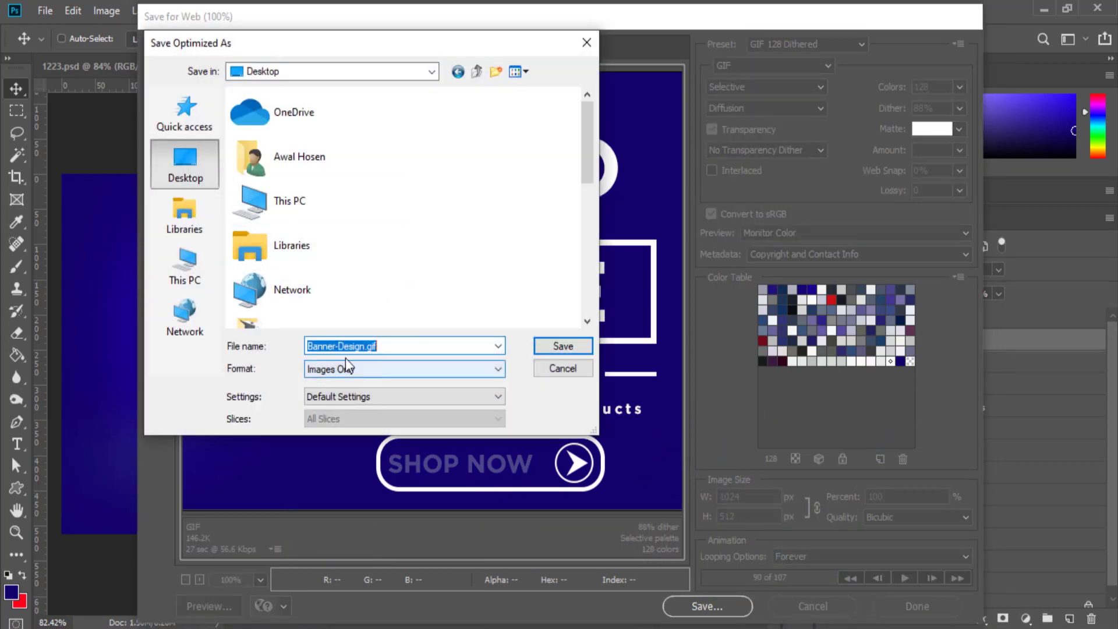
click(565, 345)
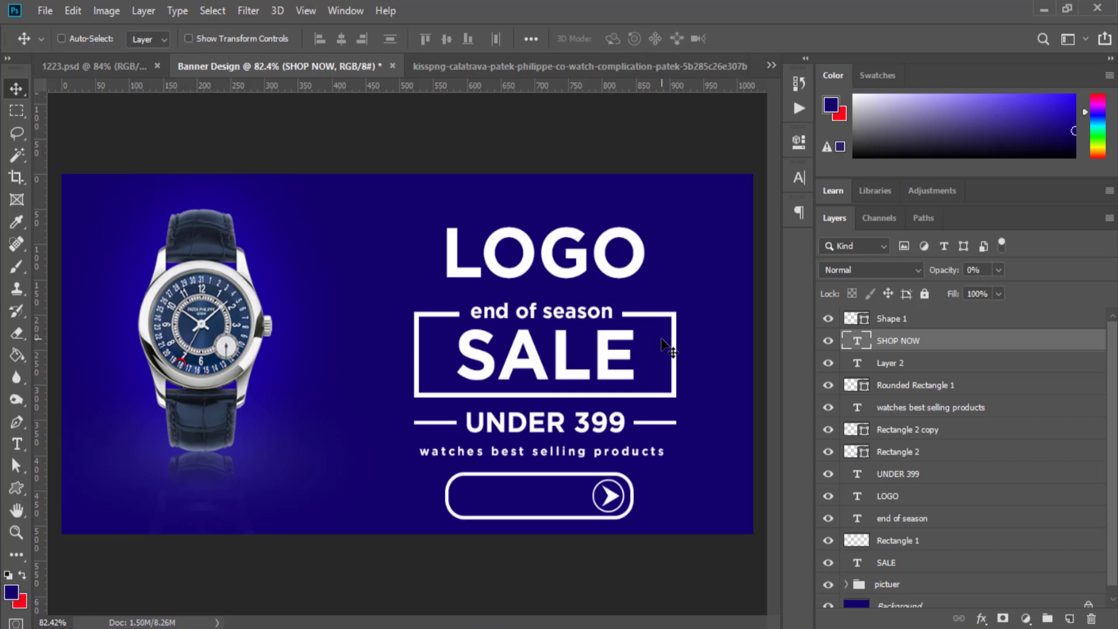
Switch to the desktop, view the animated Banner-Design.gif in the Chrome browser and minimize the browser
click(1042, 8)
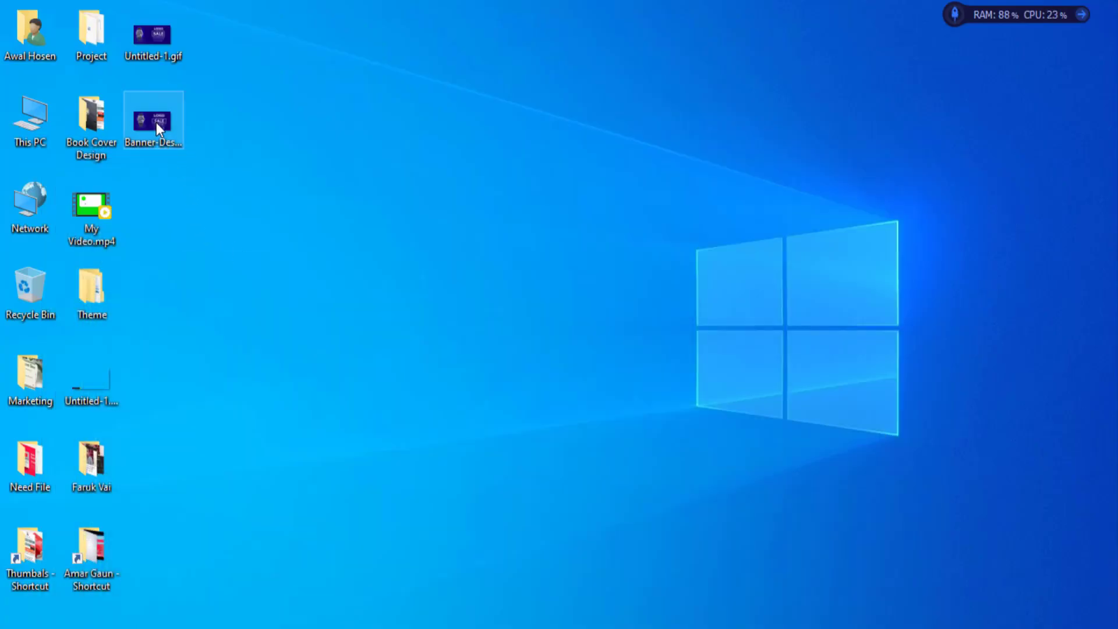
drag(165, 119, 145, 137)
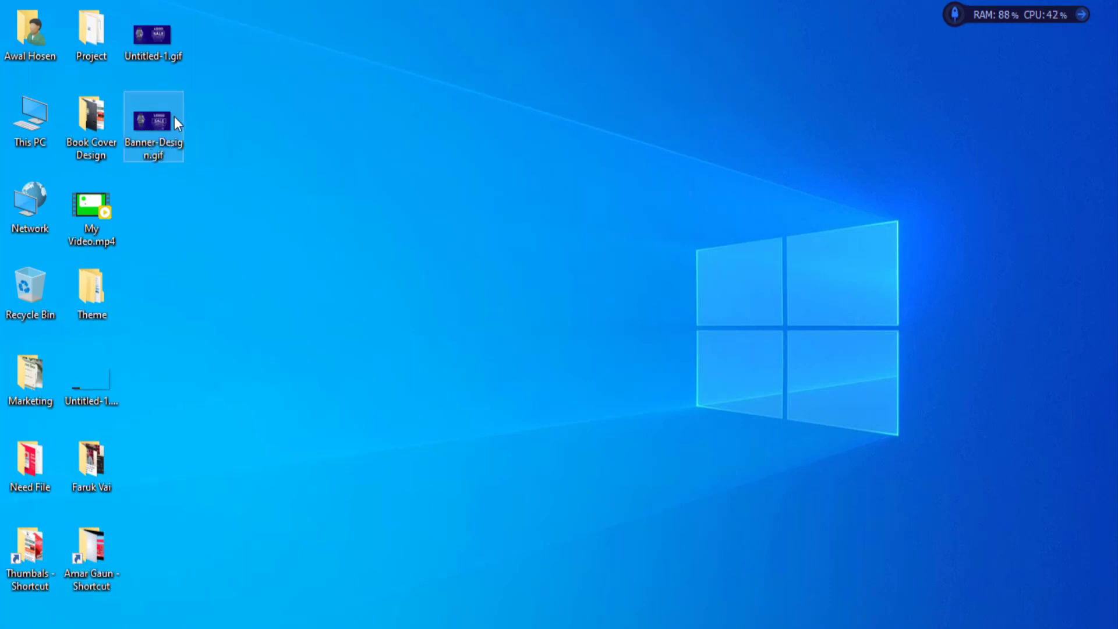
mouse_move(174, 117)
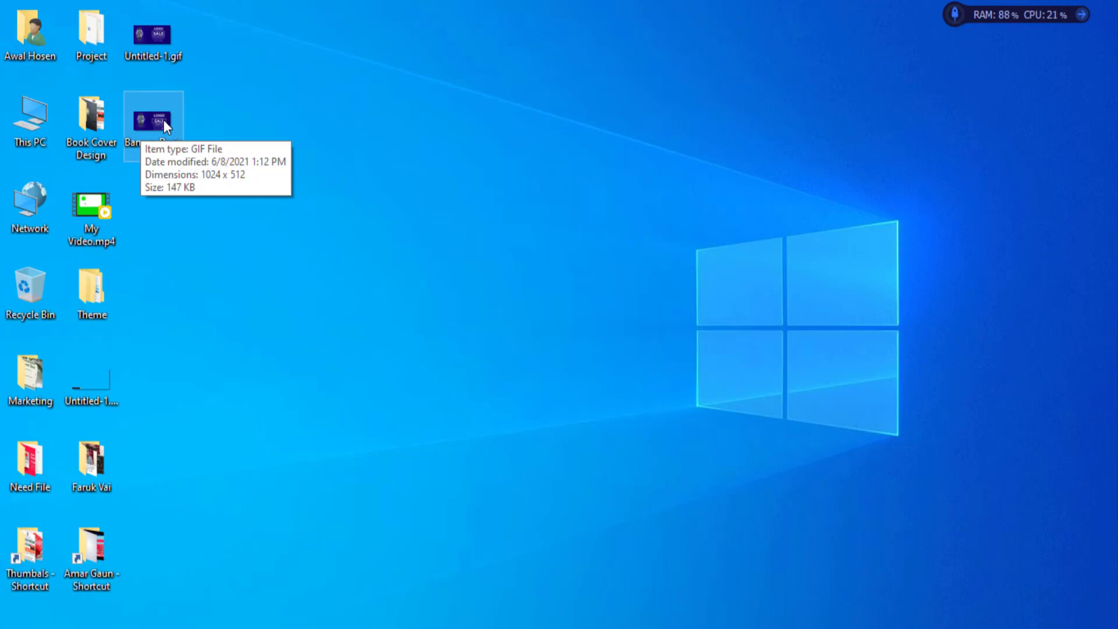
drag(159, 118, 204, 18)
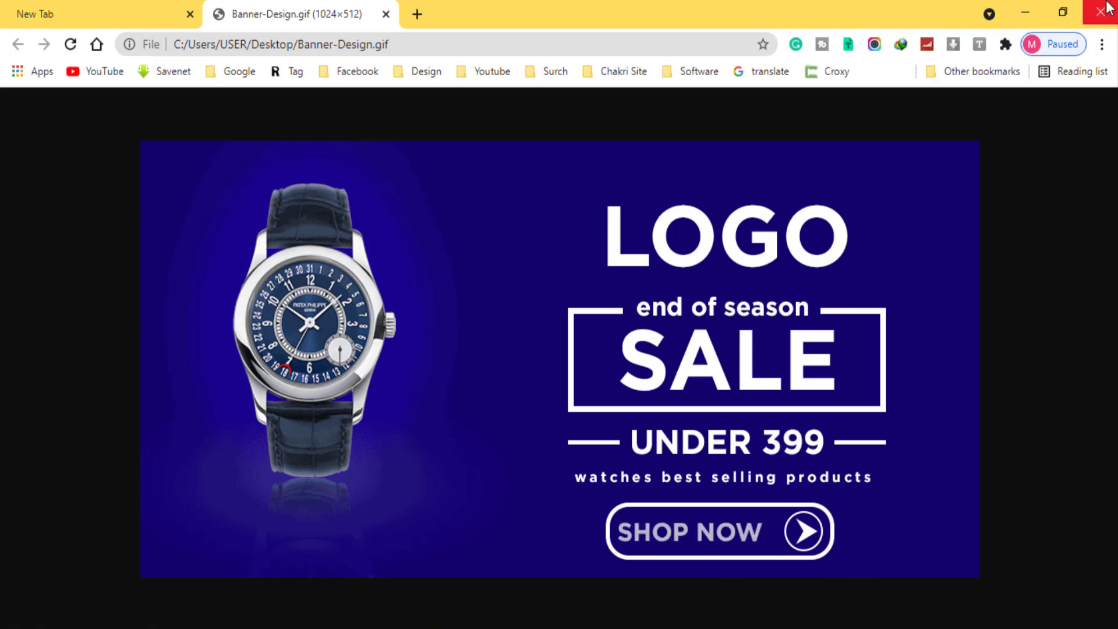
click(1024, 11)
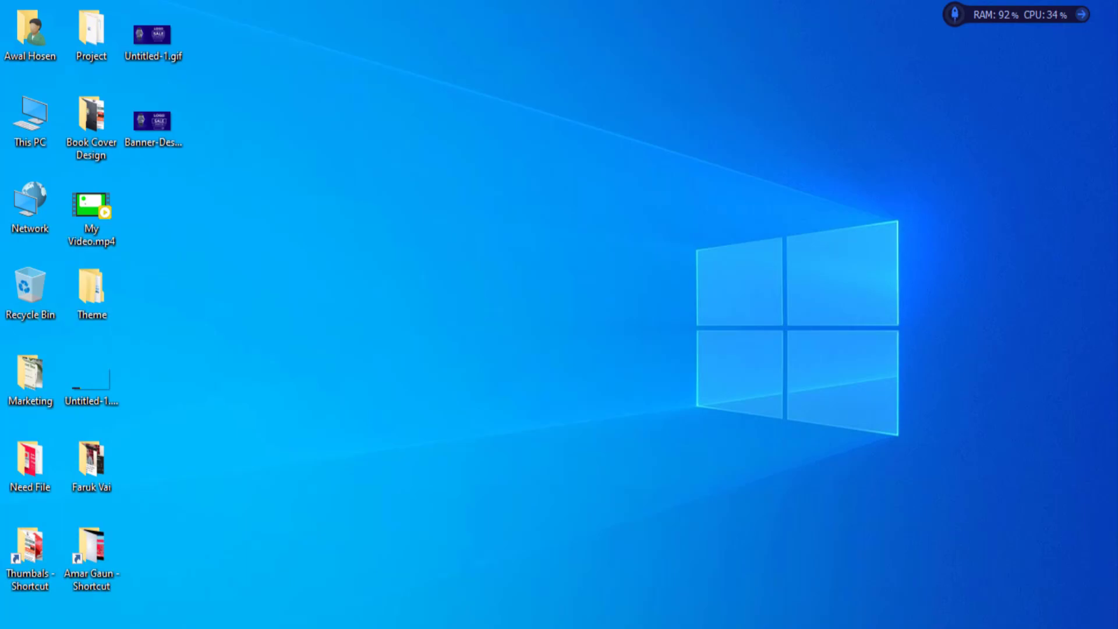